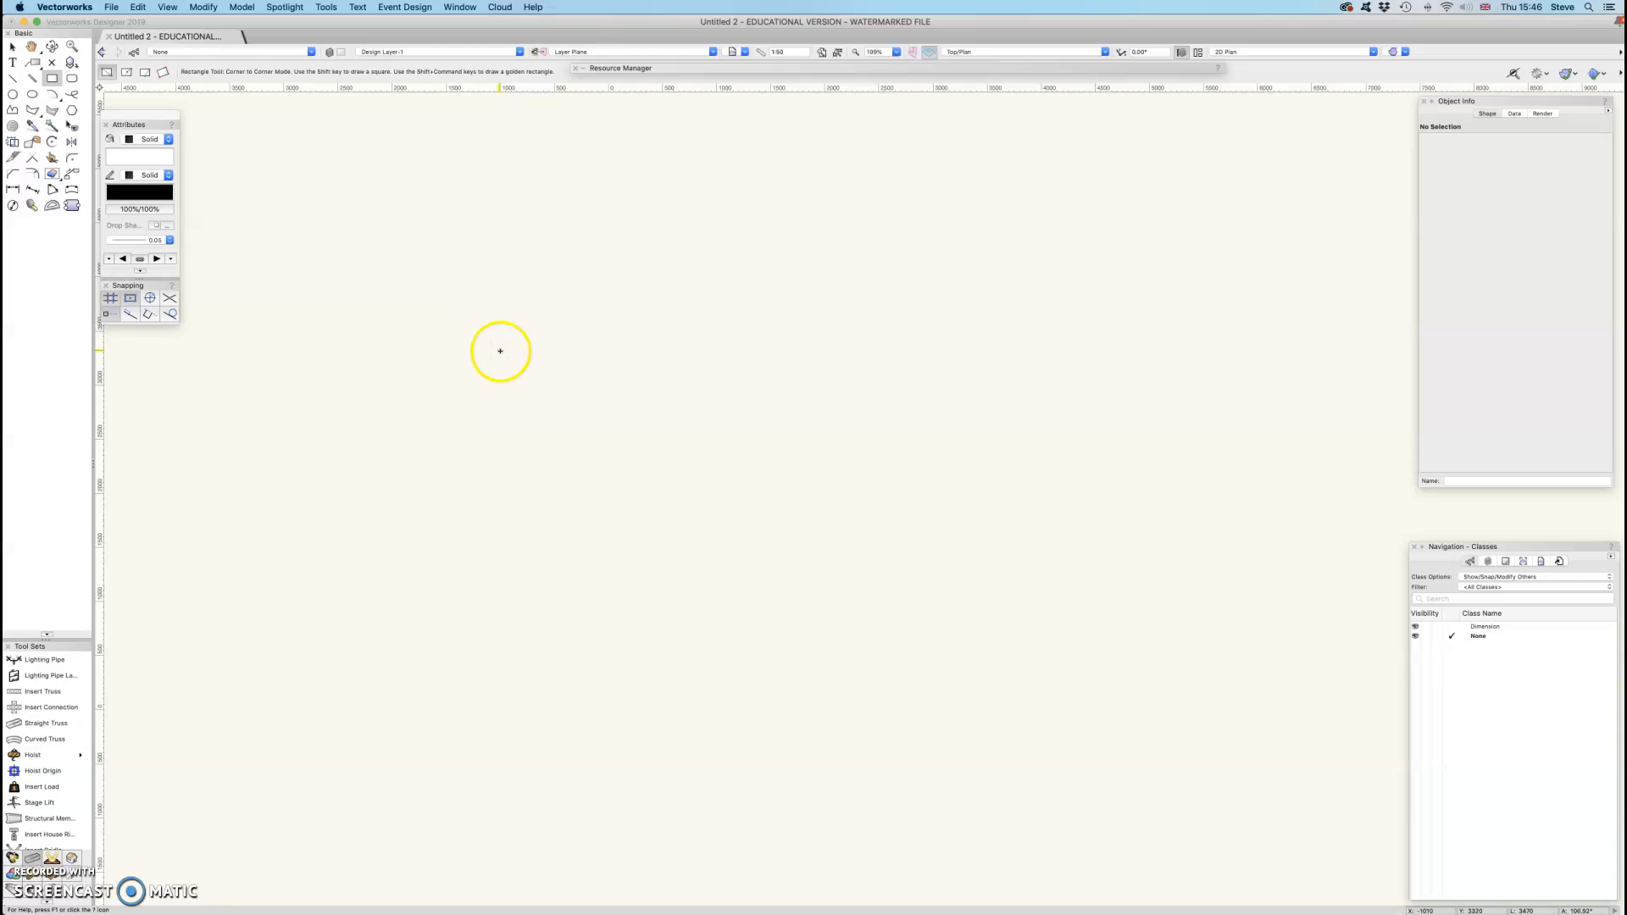
Draw a 500 x 500 mm square in the empty drawing area
left_click(531, 366)
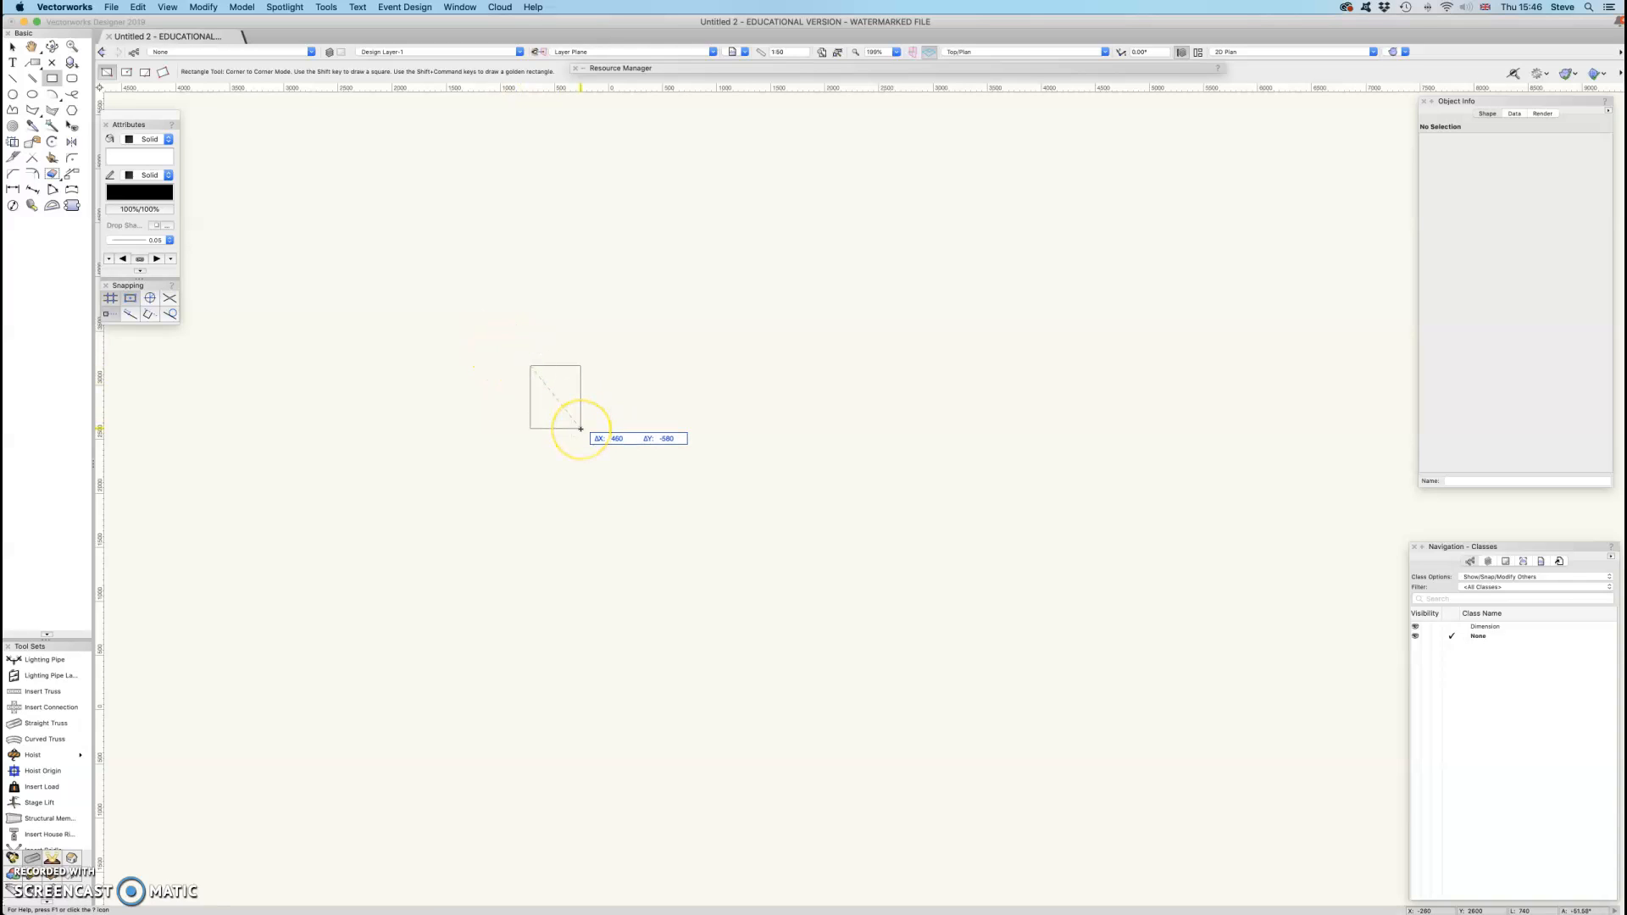
key("Tab")
type("500")
key("Tab")
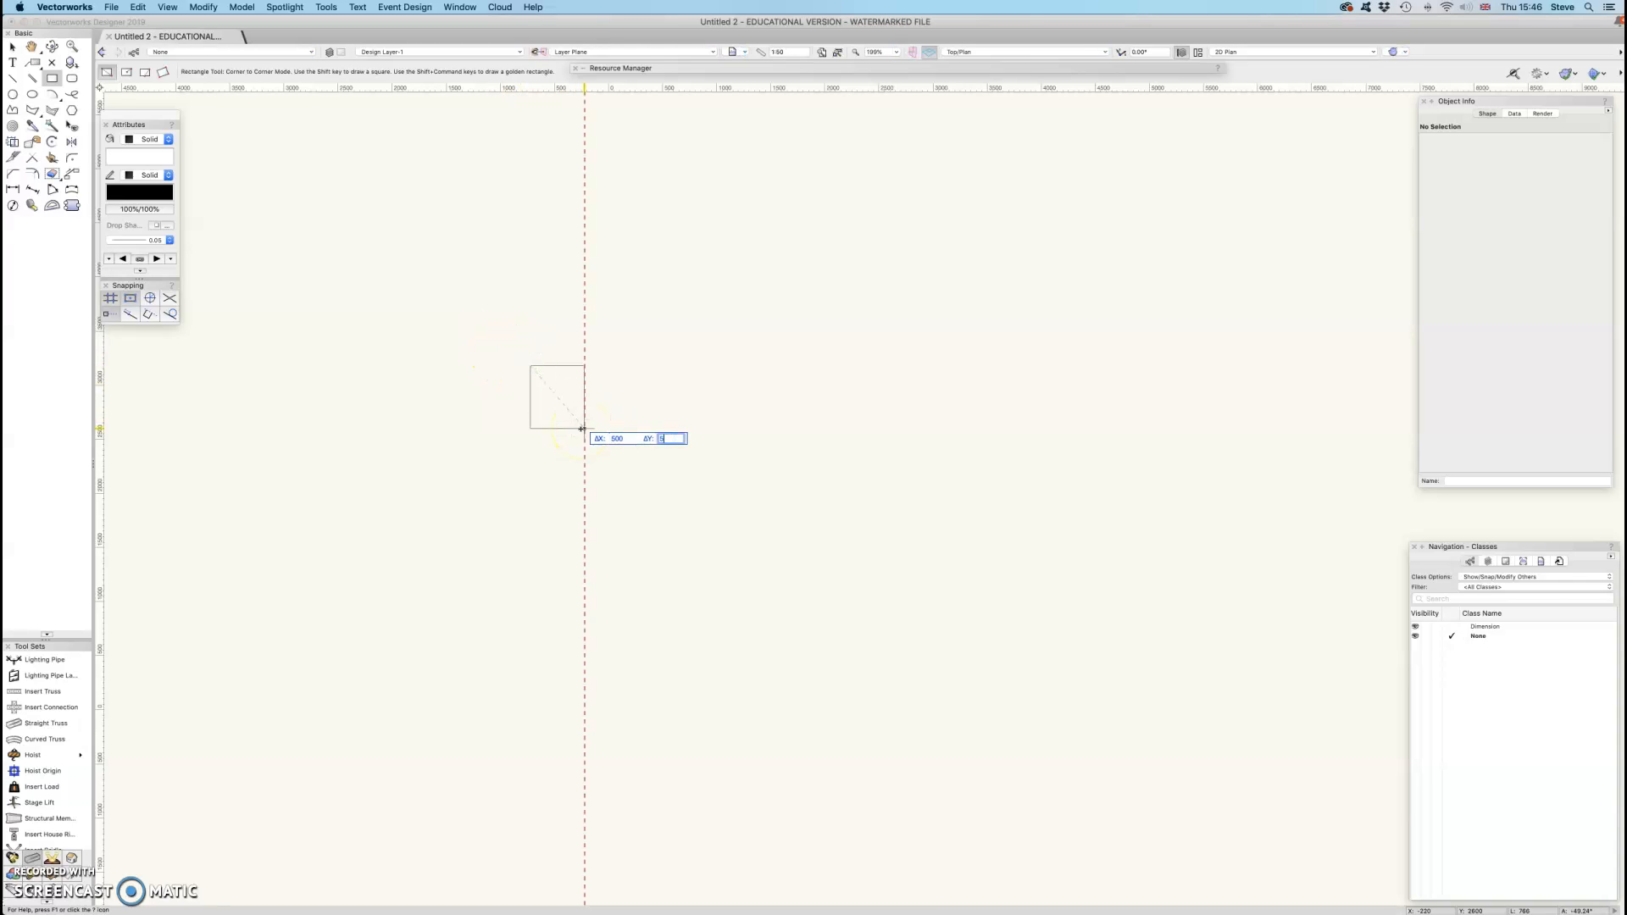
key("Tab")
key("Return")
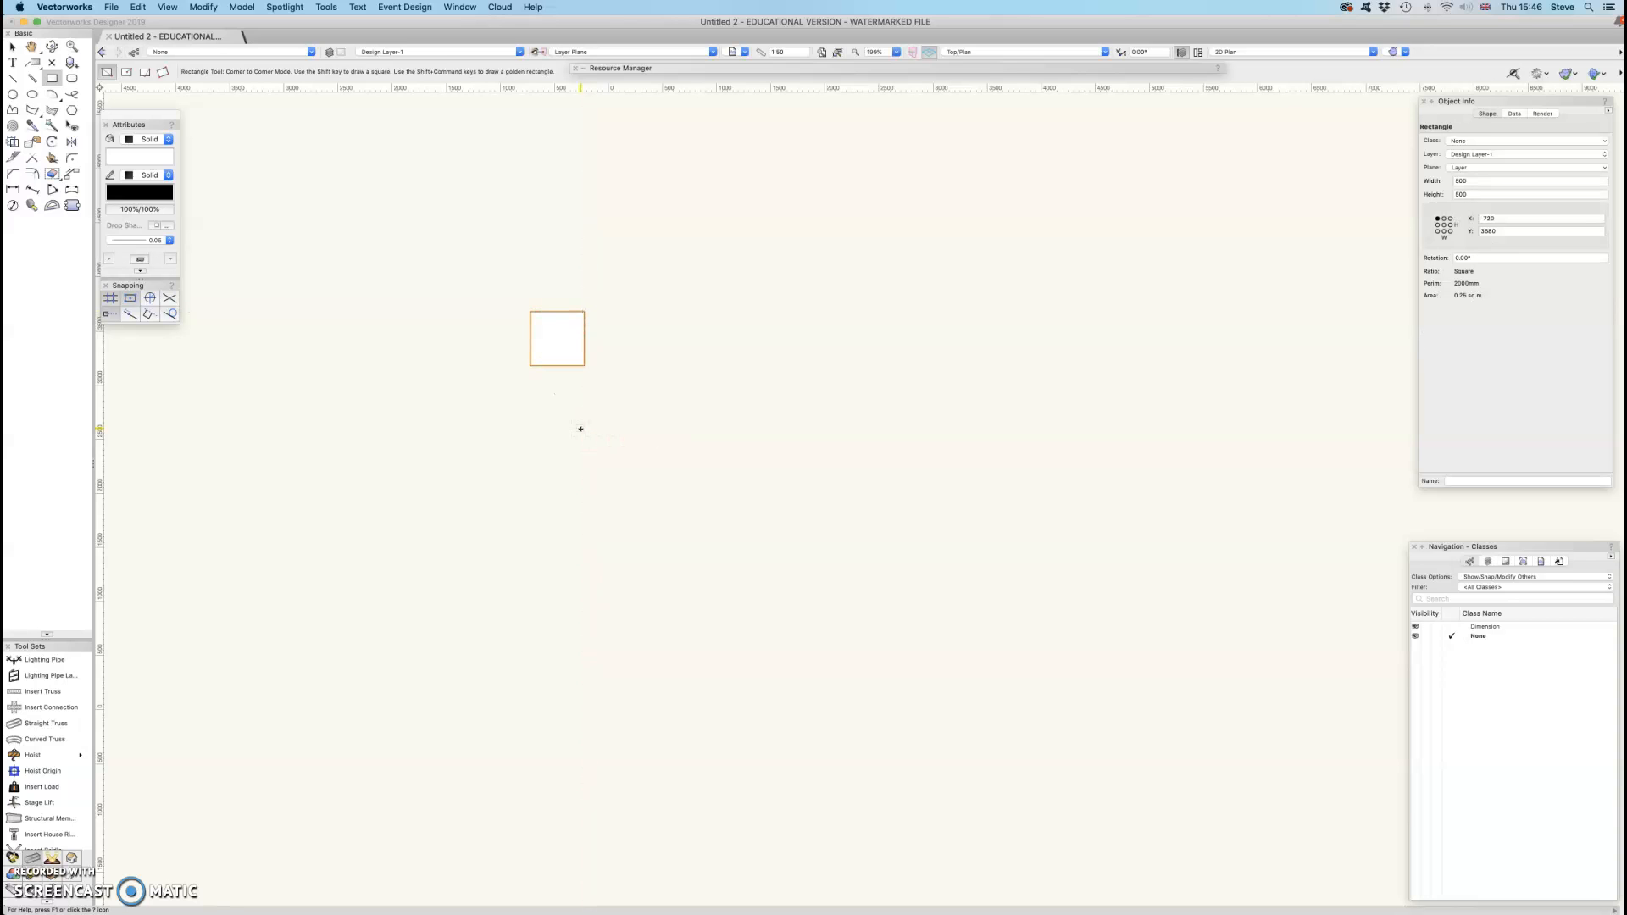
Create four duplicates of the square with Move by Points in Move mode, spaced 1000 mm apart horizontally to the right
left_click(72, 174)
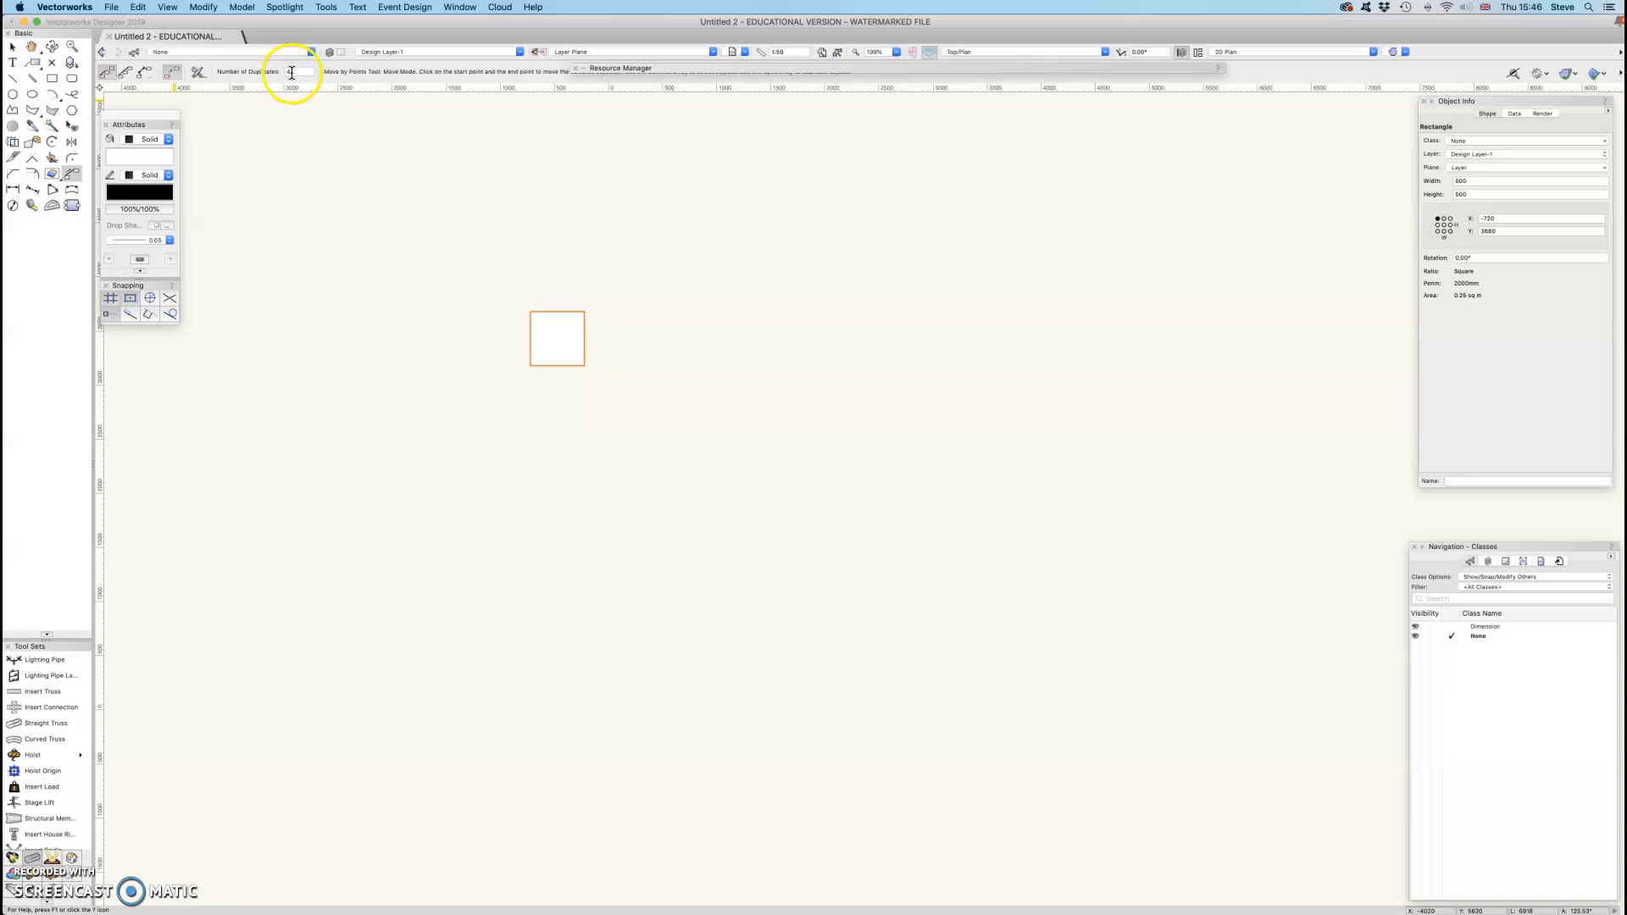
left_click(173, 74)
left_click(170, 71)
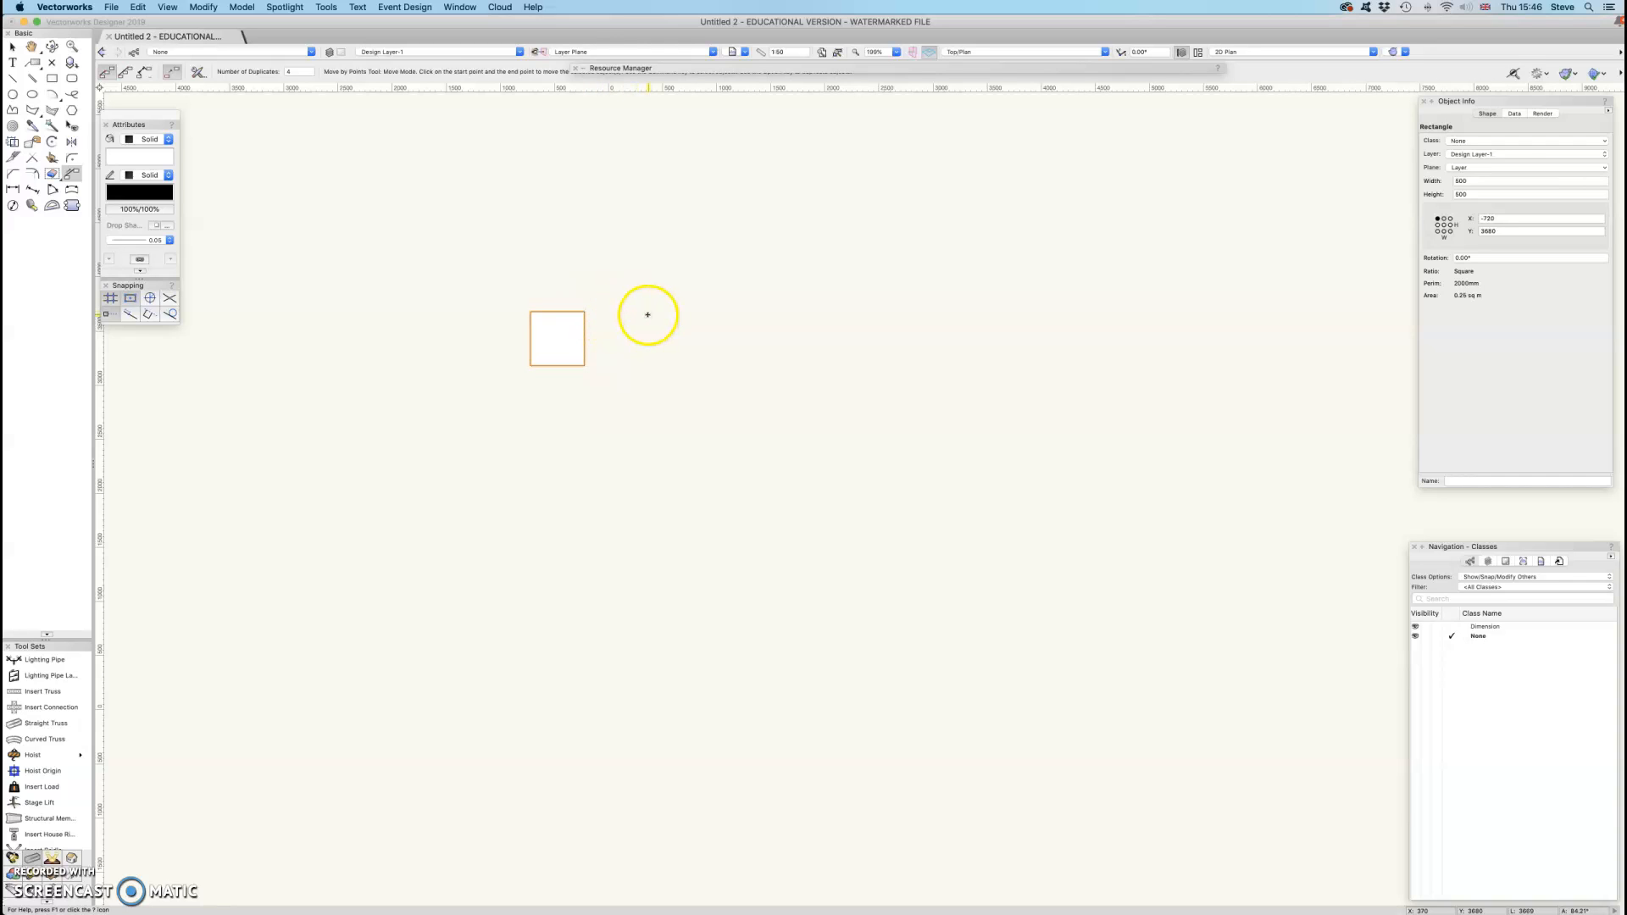
left_click(585, 311)
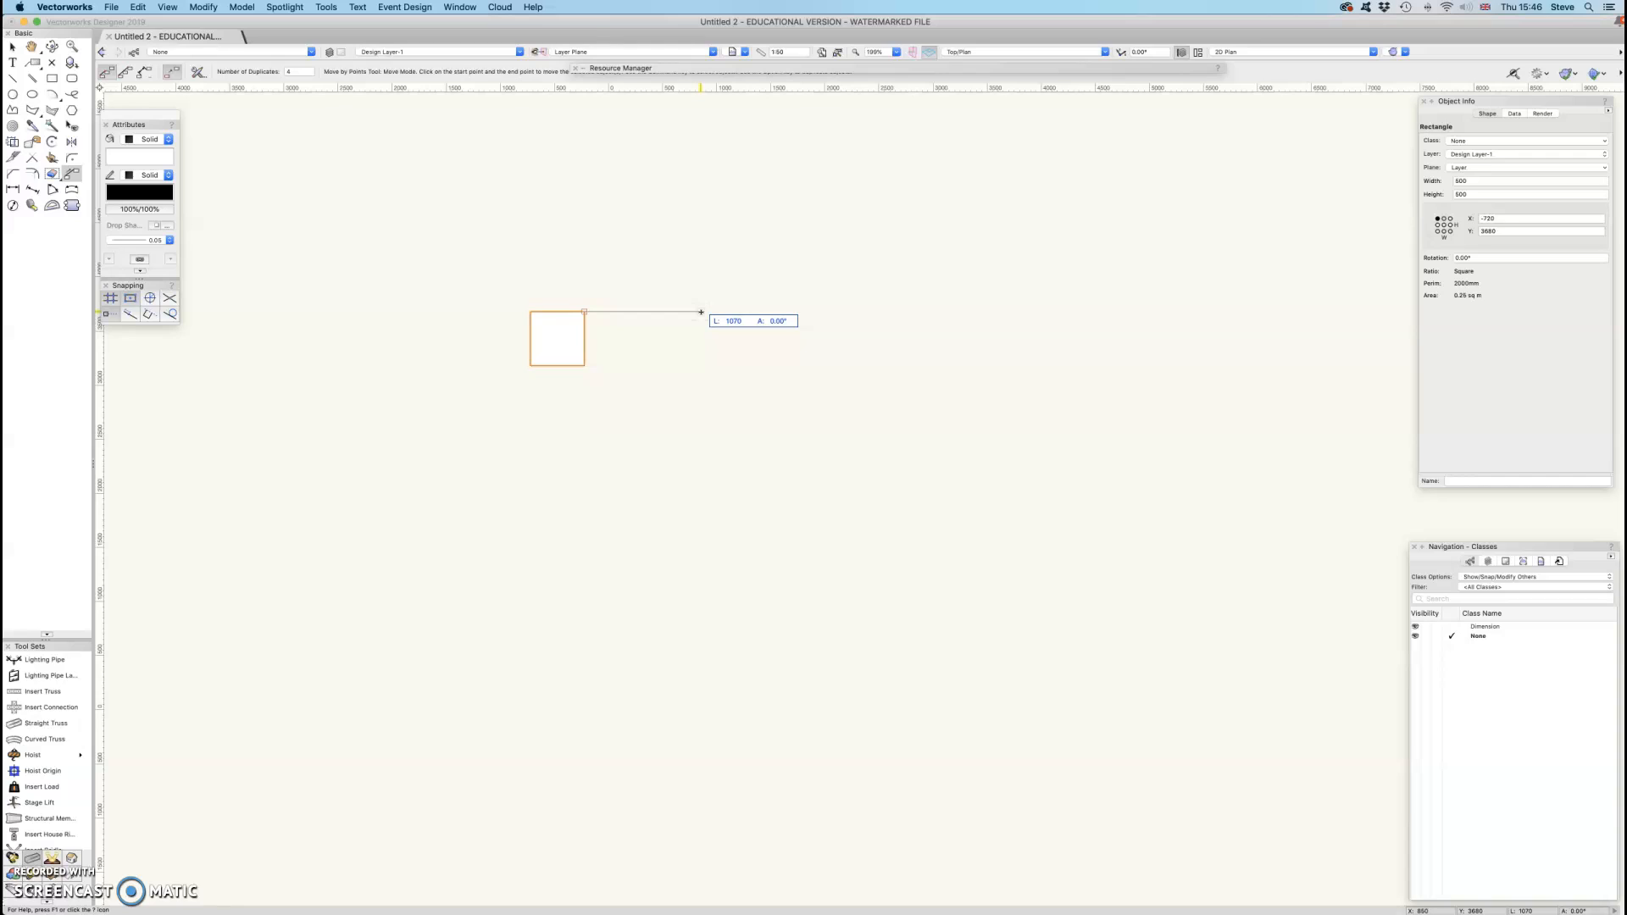
type("1000")
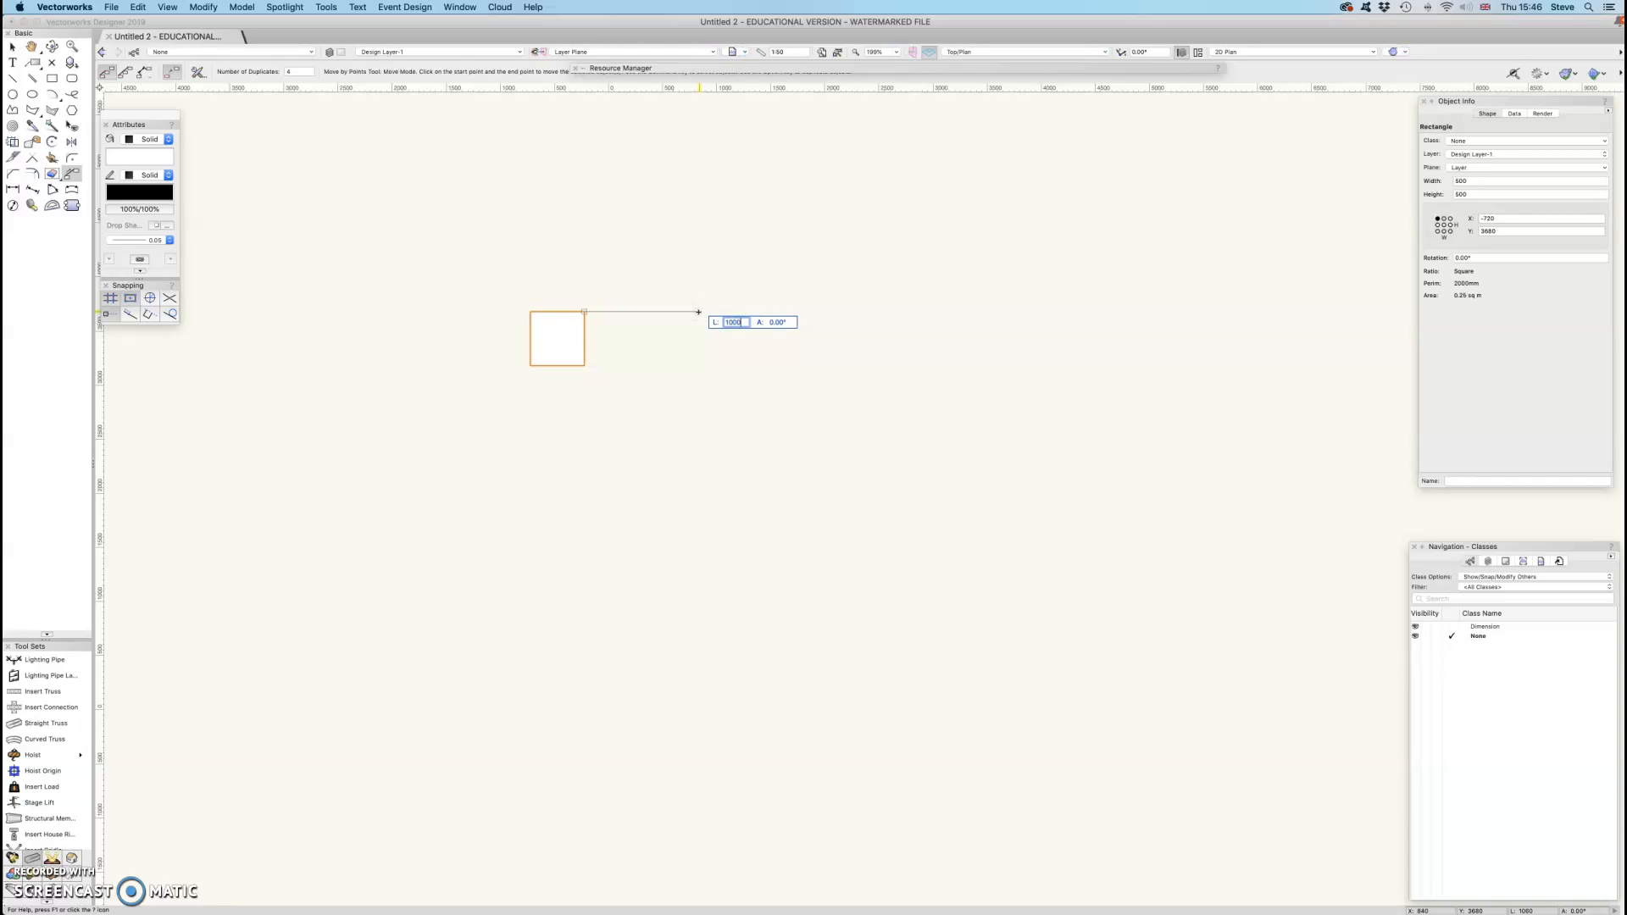
key("Tab")
left_click(696, 312)
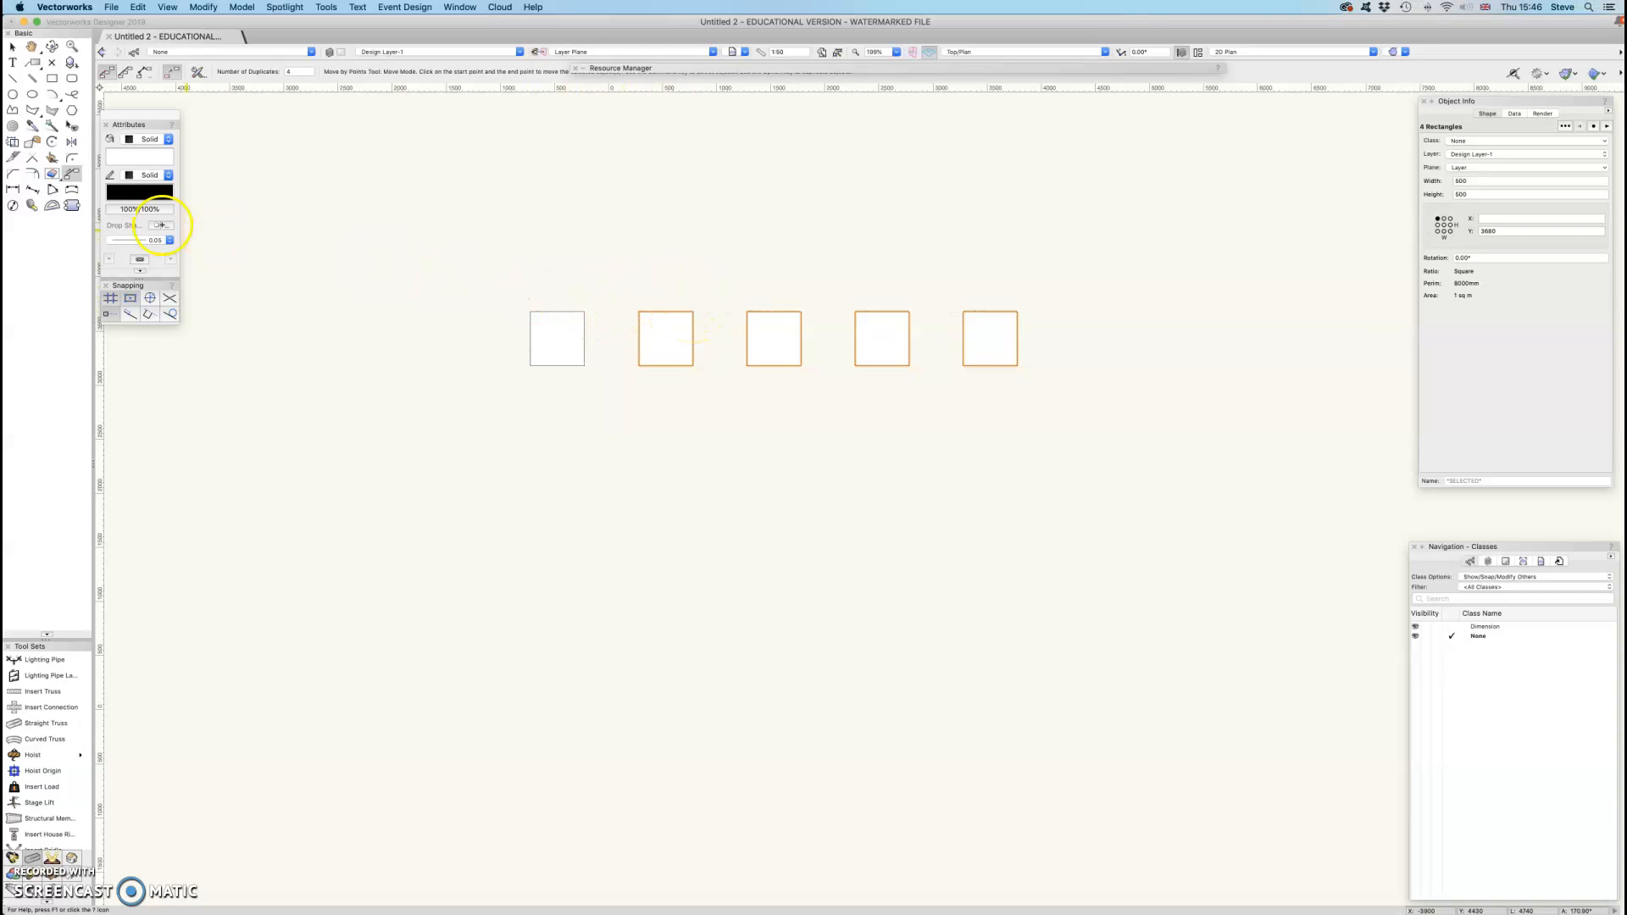
Measure the horizontal gap between the first two squares and clear the selection
left_click(31, 207)
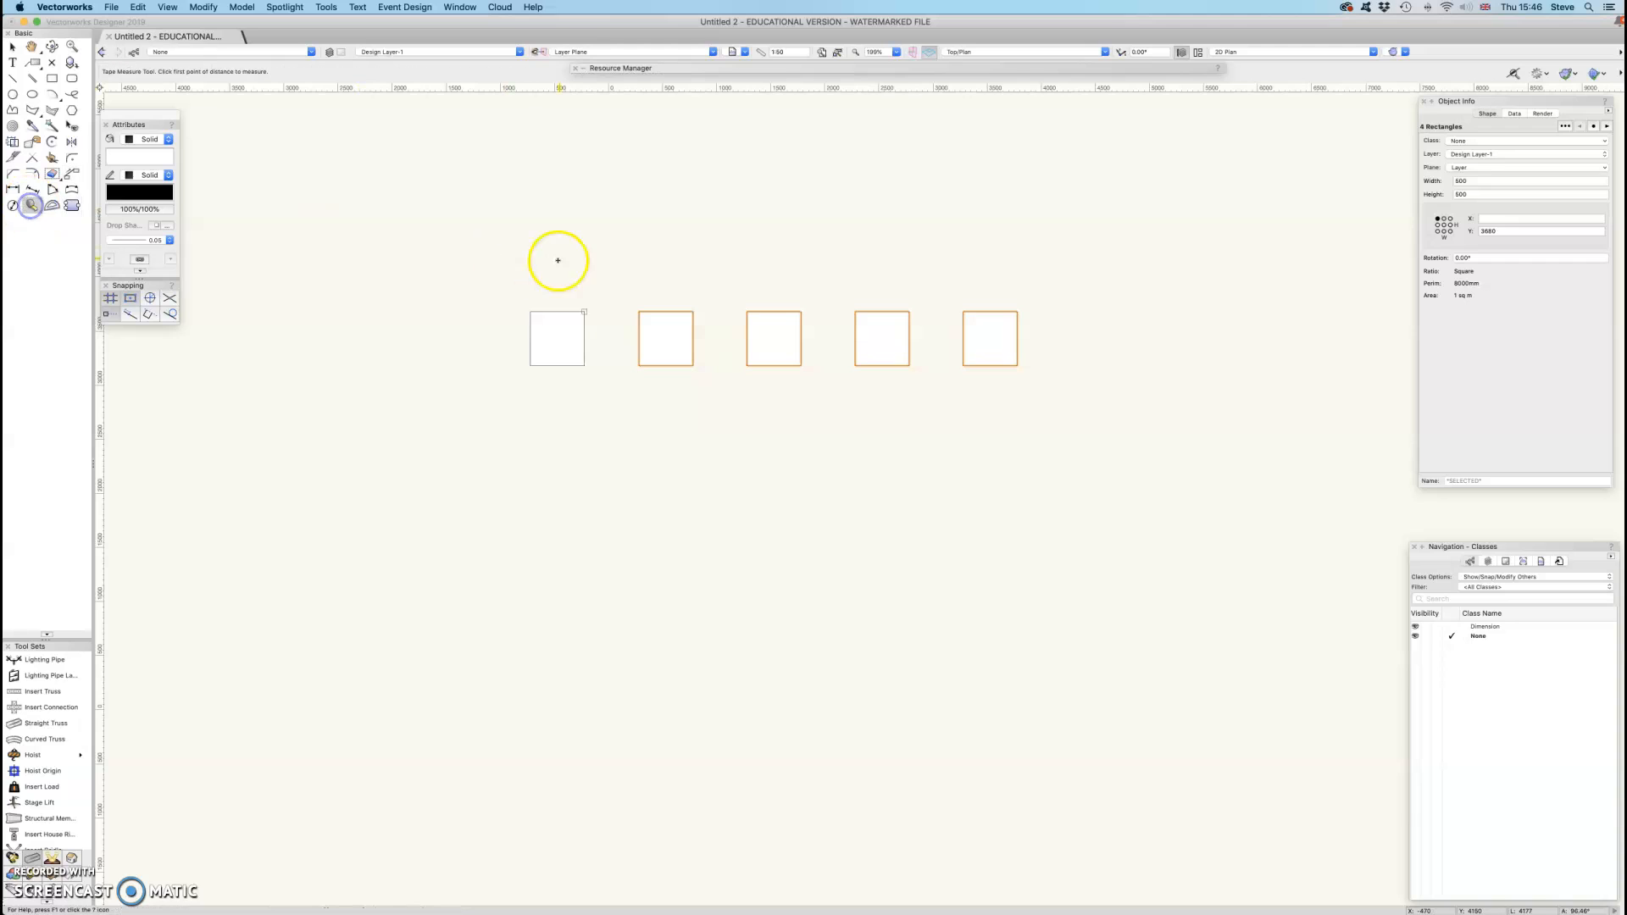
left_click(584, 339)
left_click(635, 338)
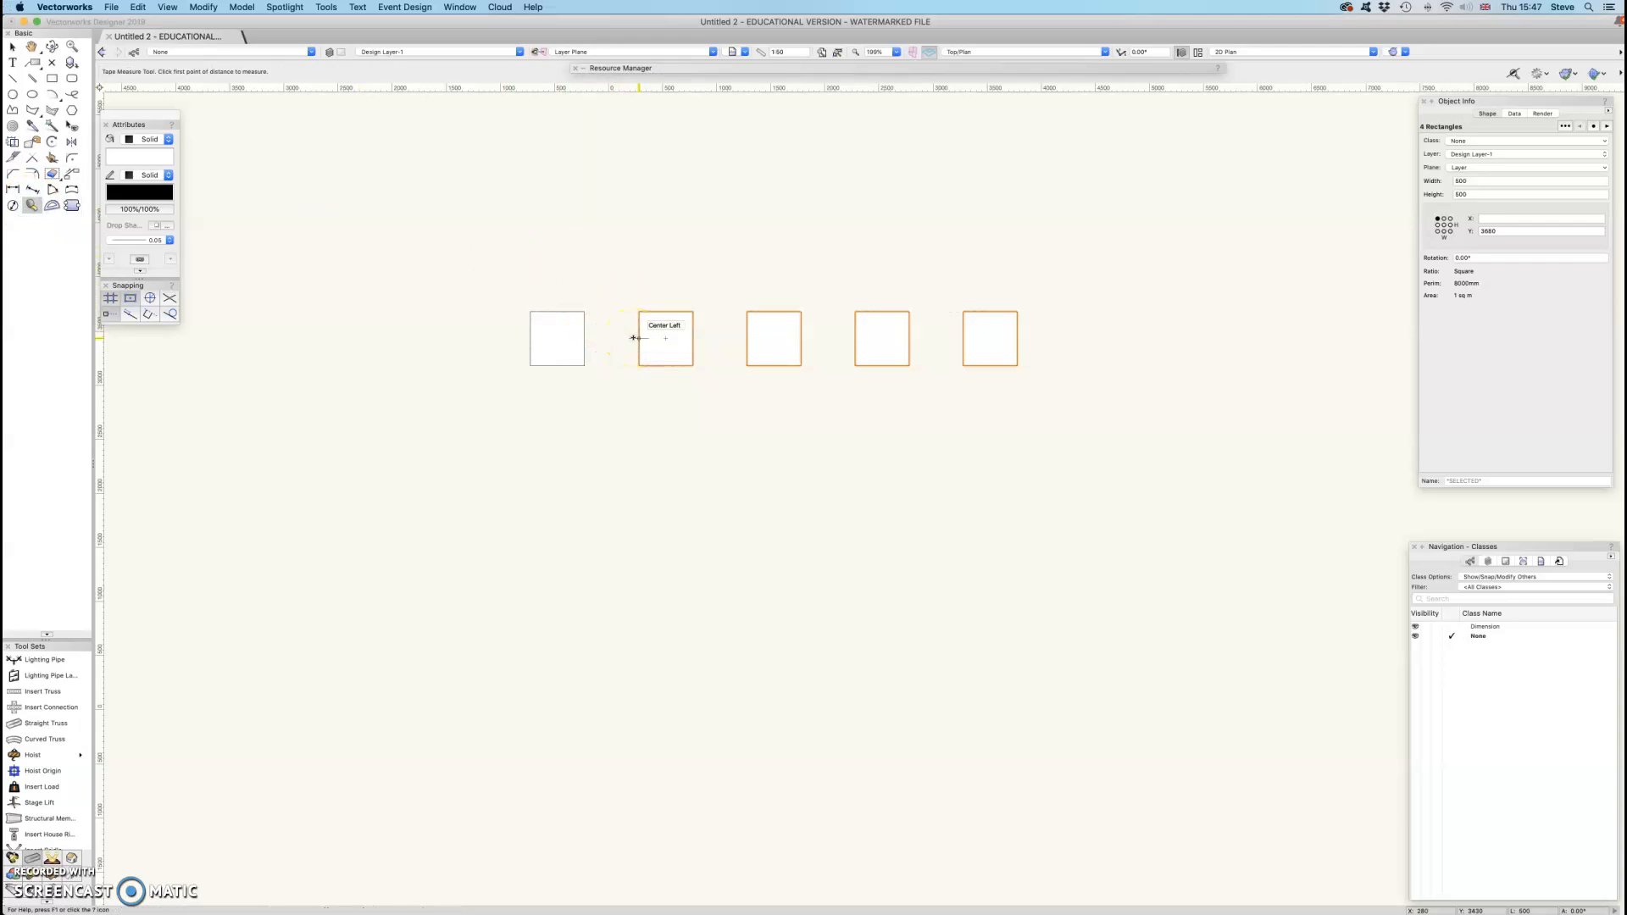
left_click(11, 46)
left_click(71, 173)
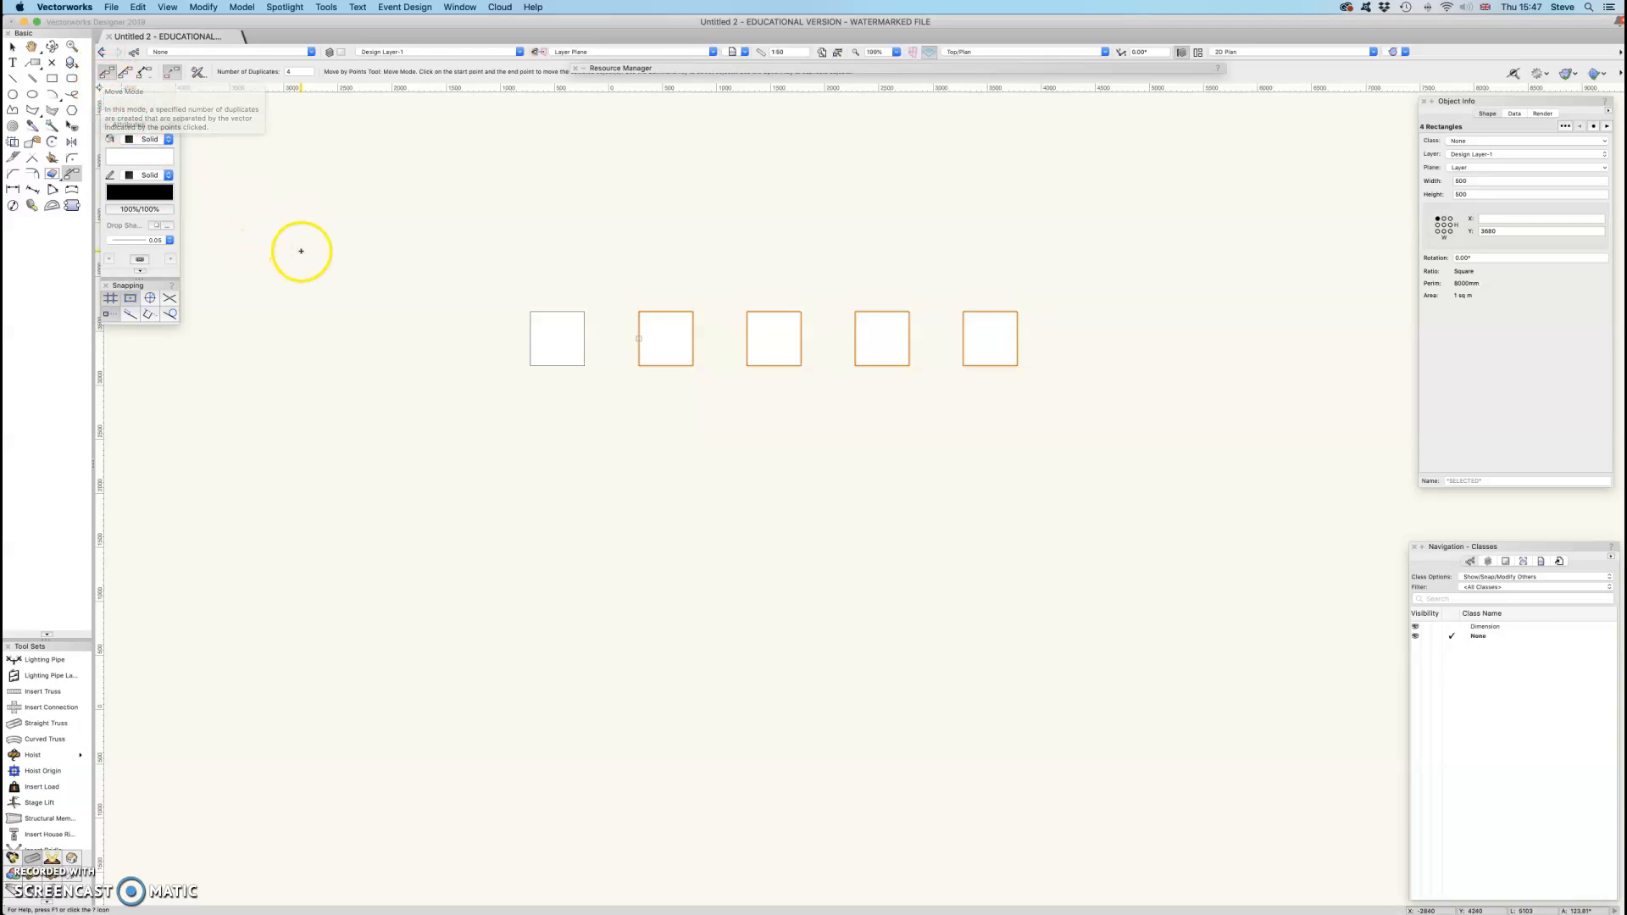
left_click(14, 51)
left_click(502, 397)
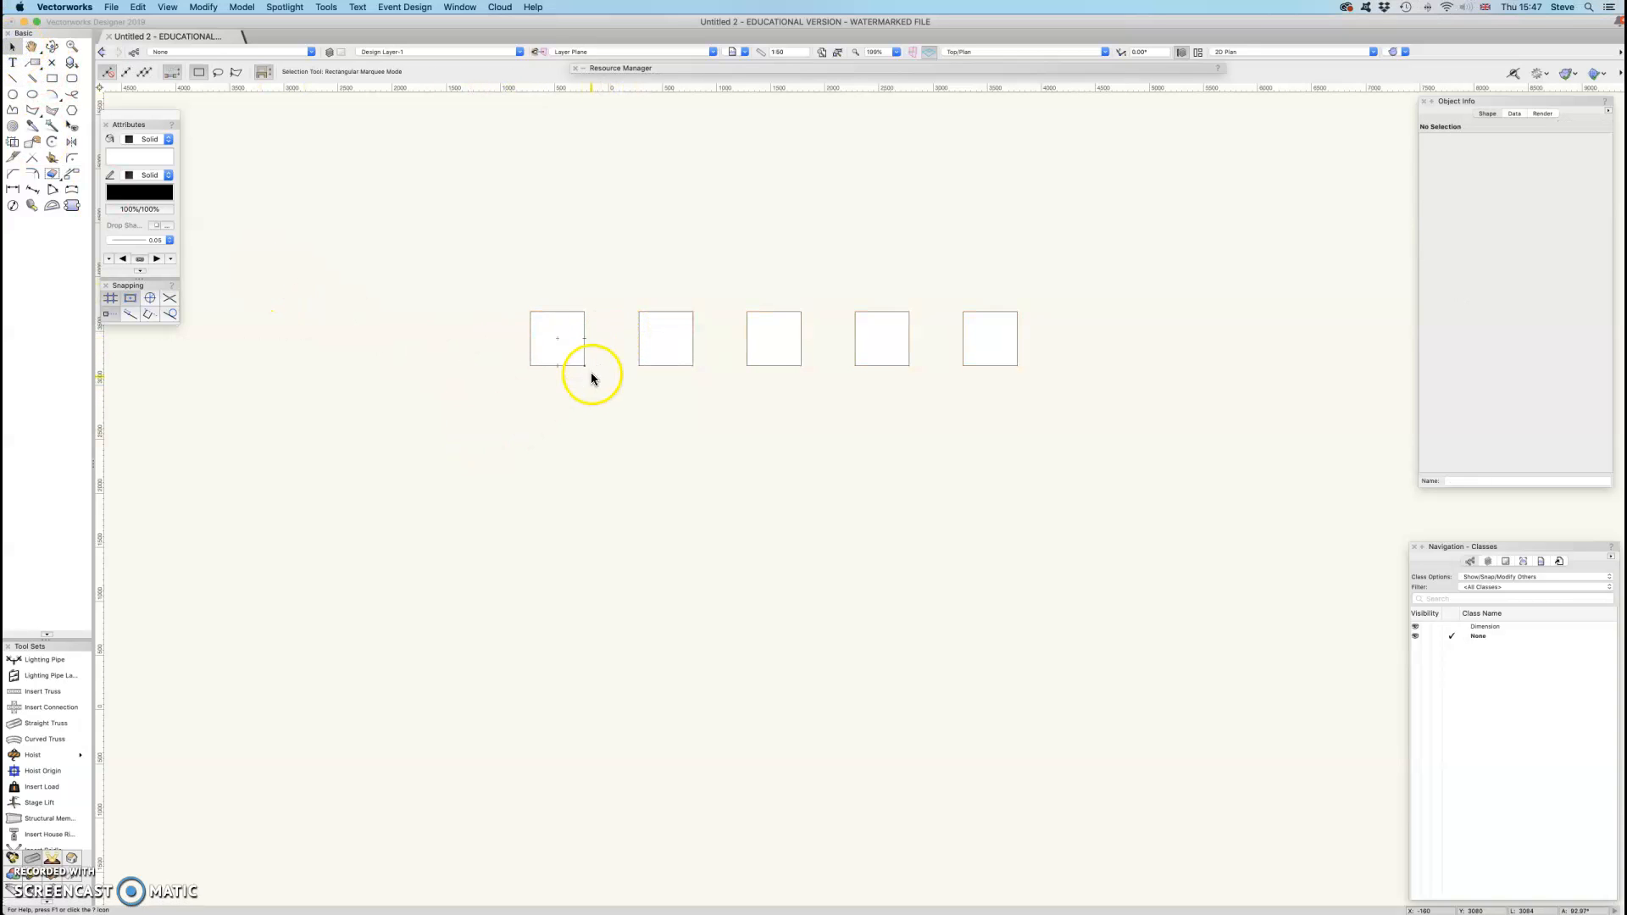
Draw a circle with a 250 mm radius, centred directly below the first square
left_click(13, 95)
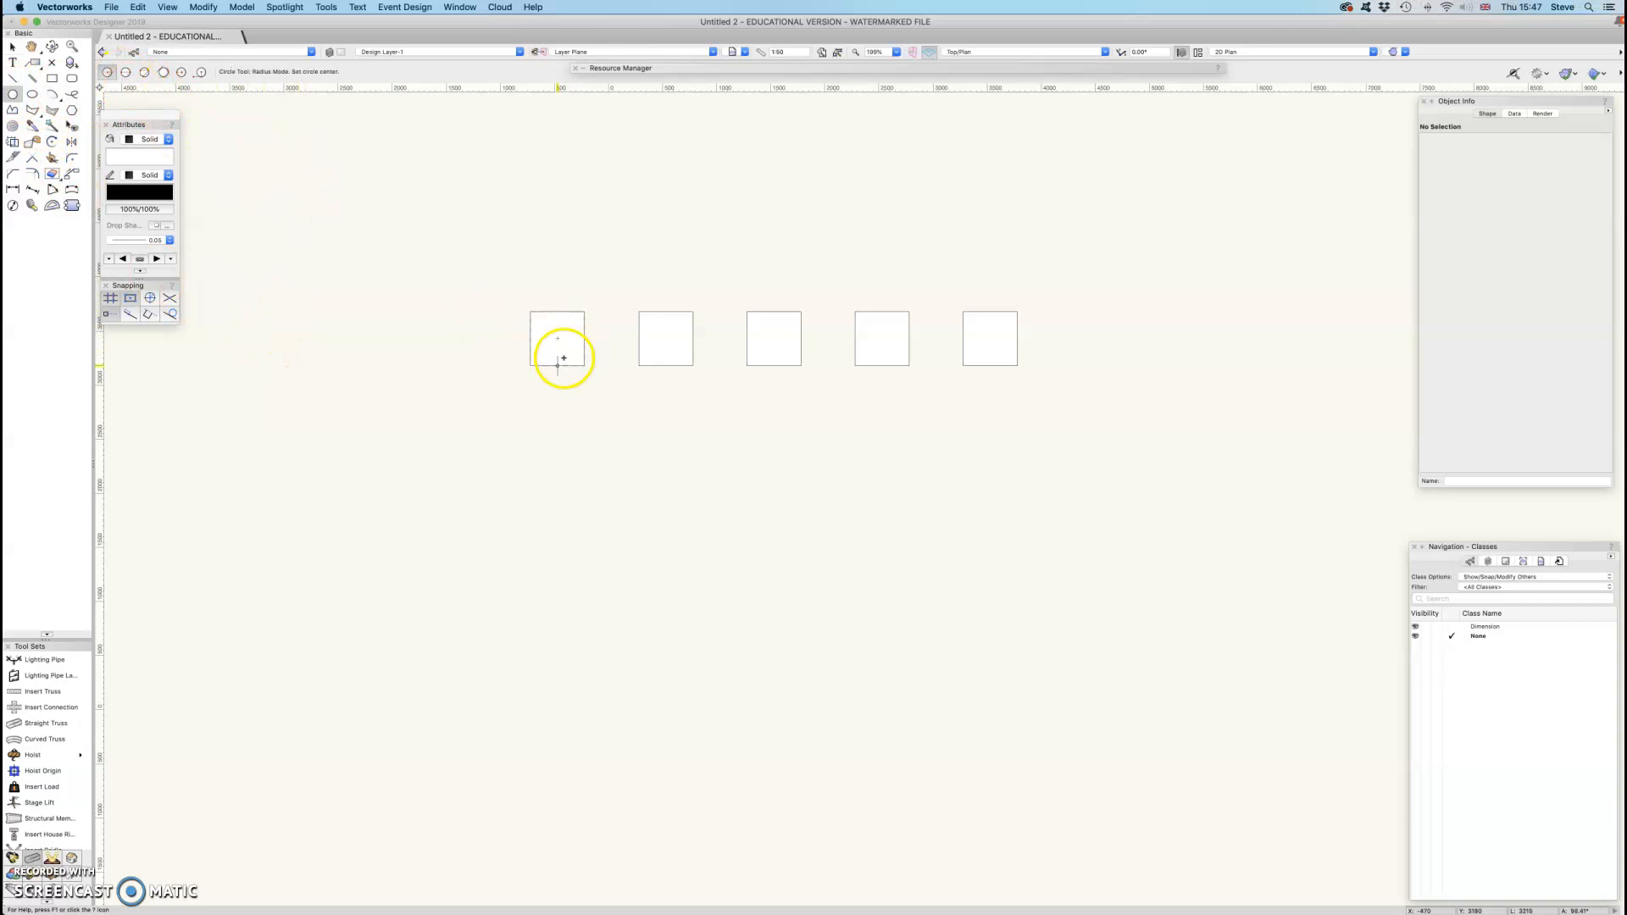
left_click(559, 440)
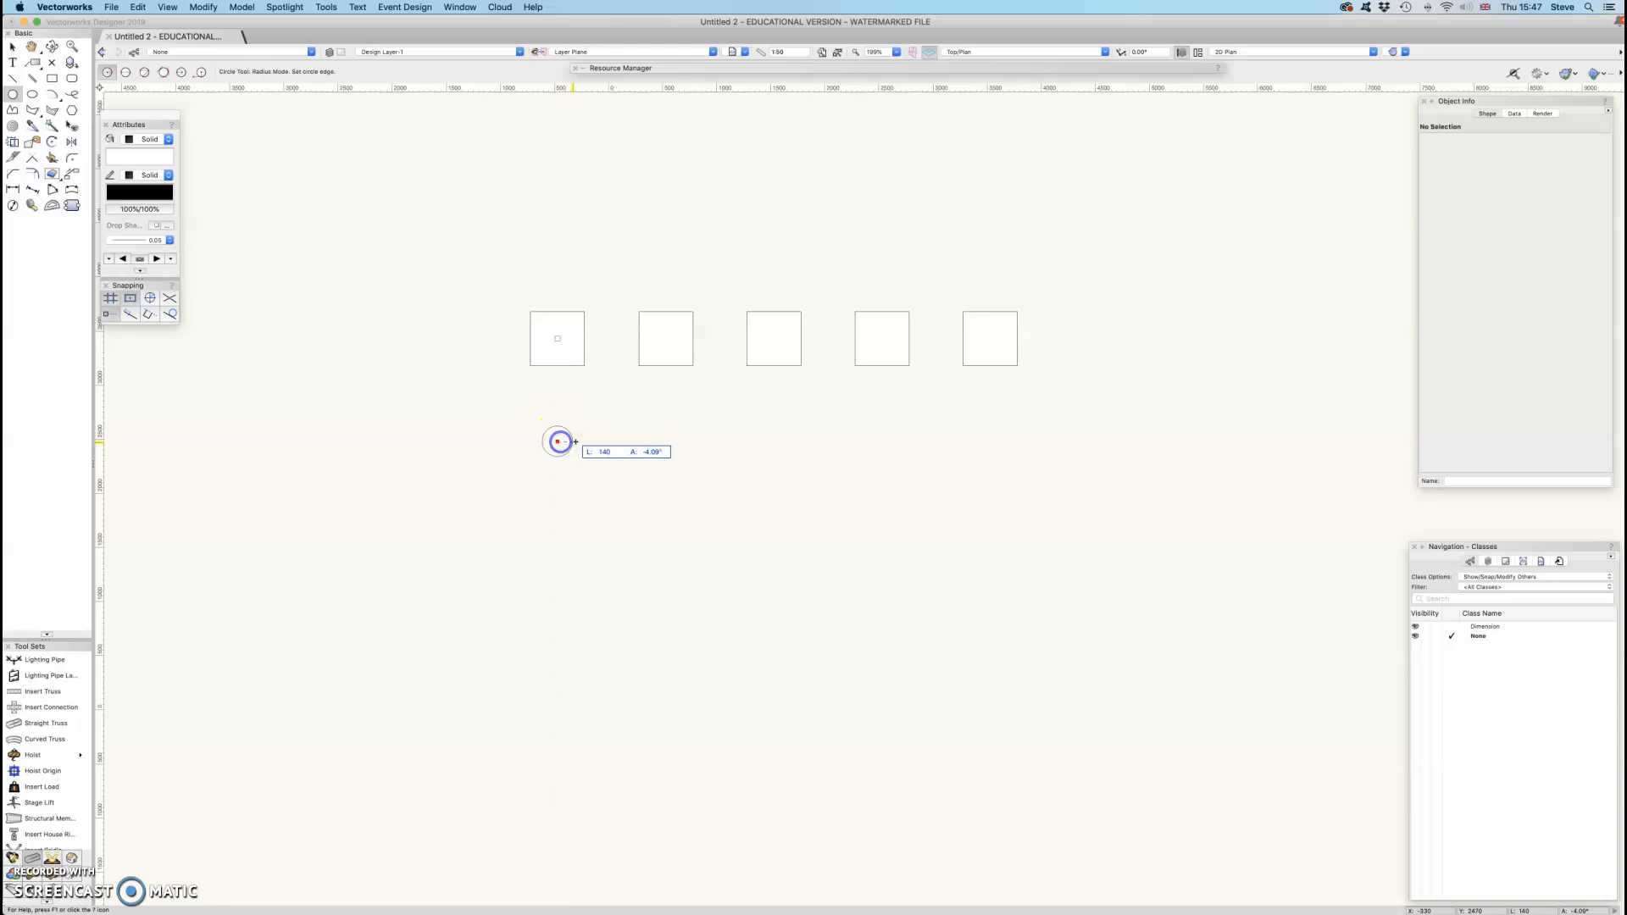
type("250")
key("Return")
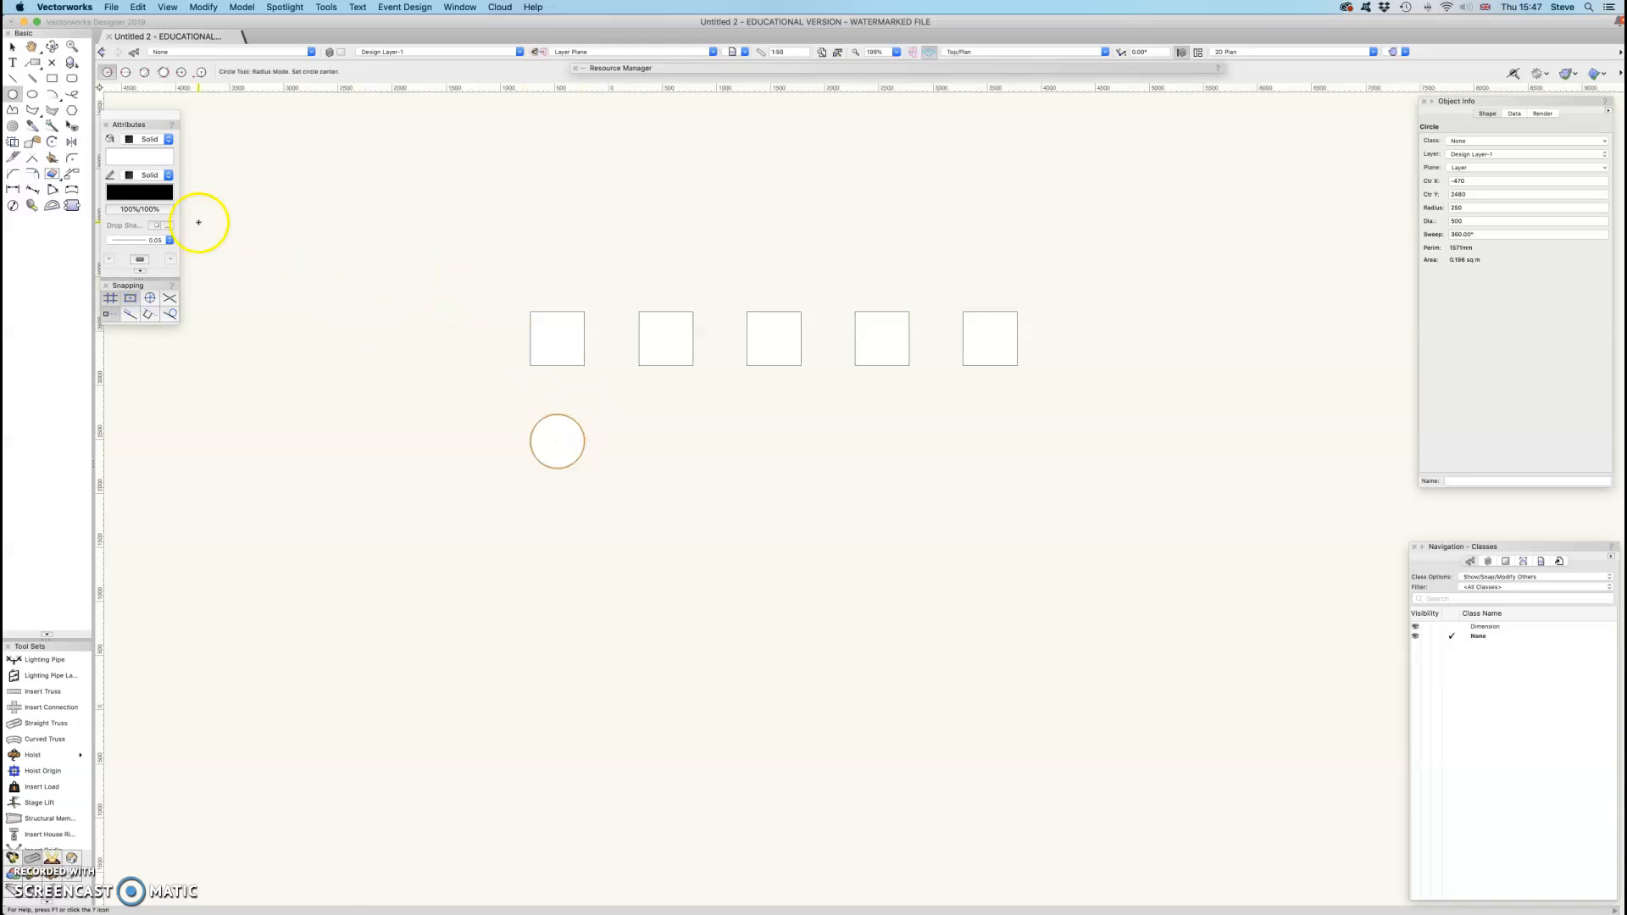
Distribute four duplicates of the circle over 4000 mm to the right, ending directly below the centre of the last square
left_click(12, 47)
left_click(72, 173)
left_click(125, 74)
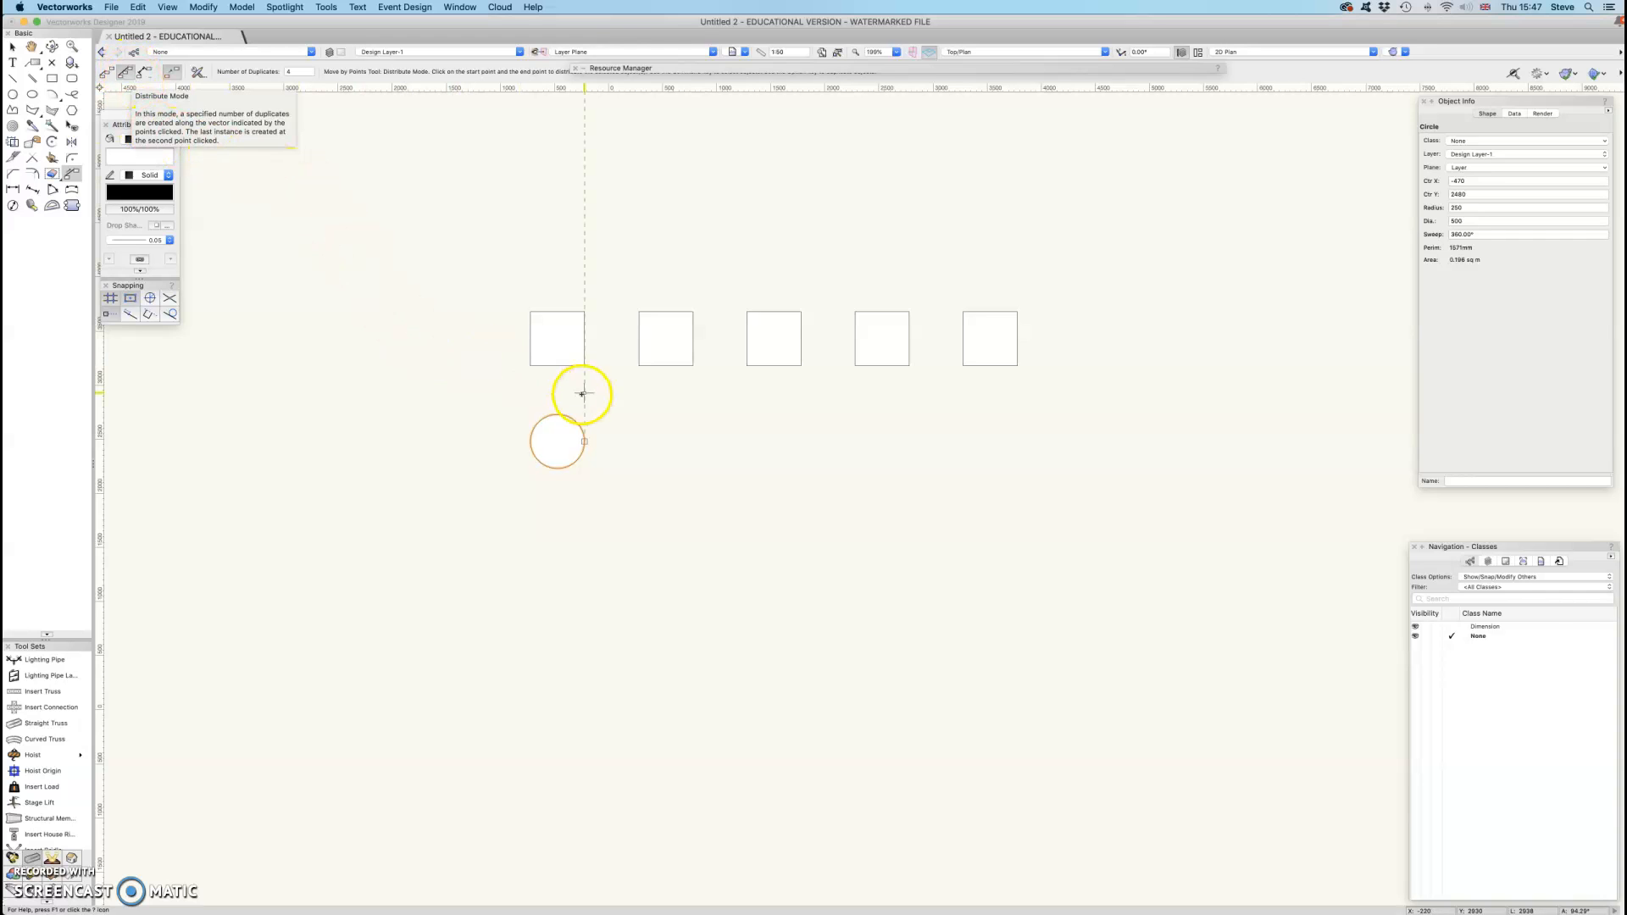
left_click(557, 440)
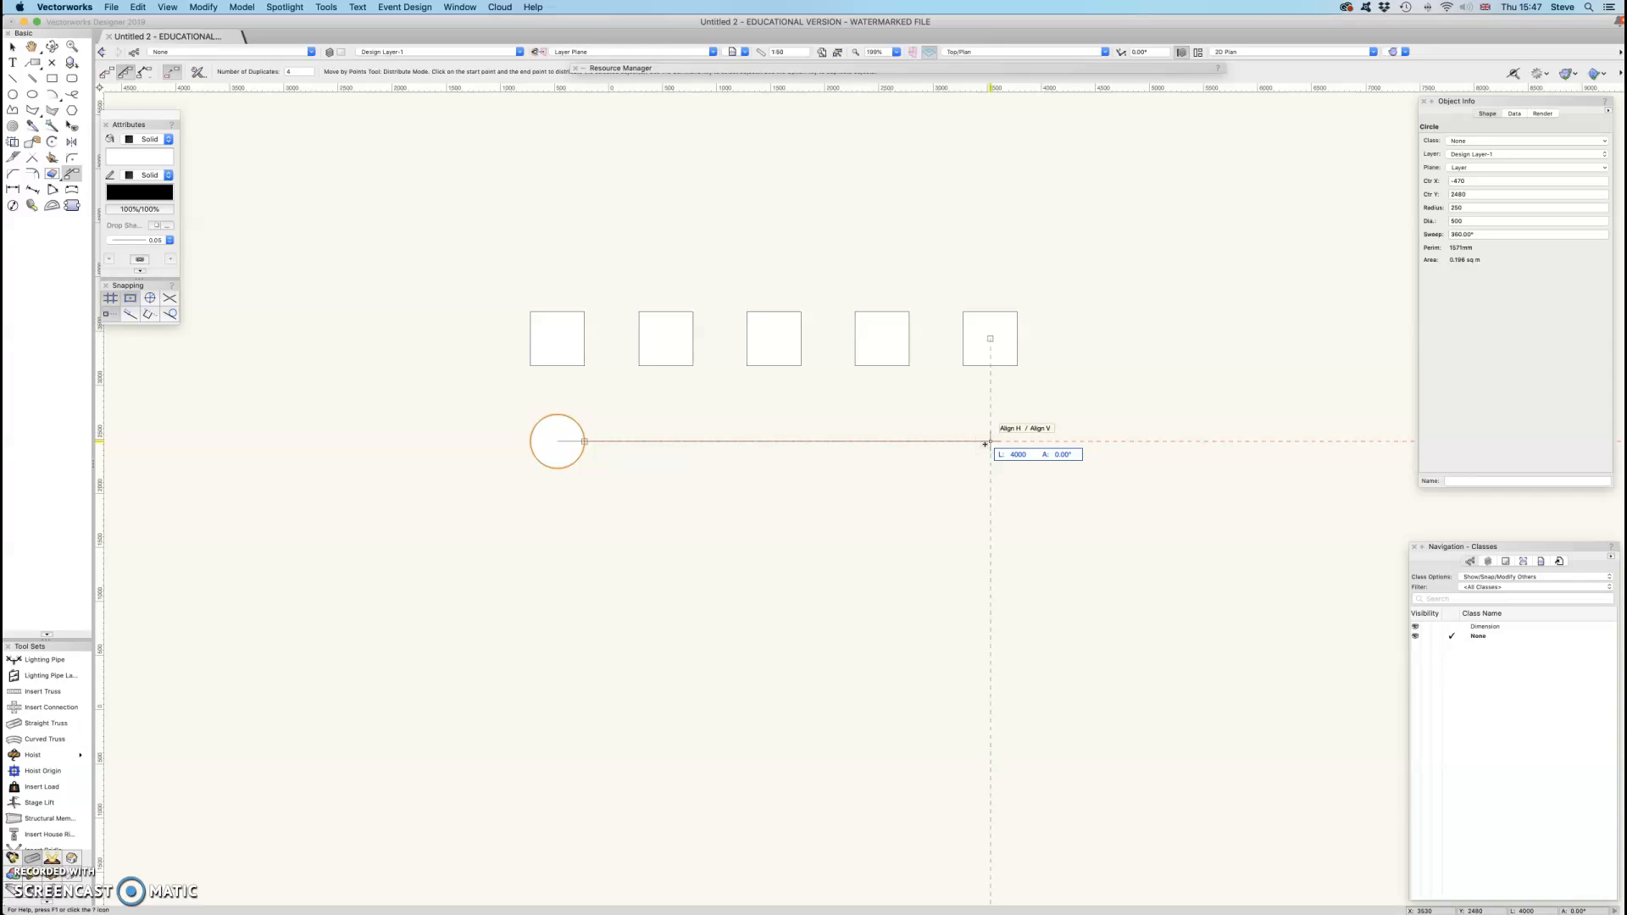
left_click(988, 441)
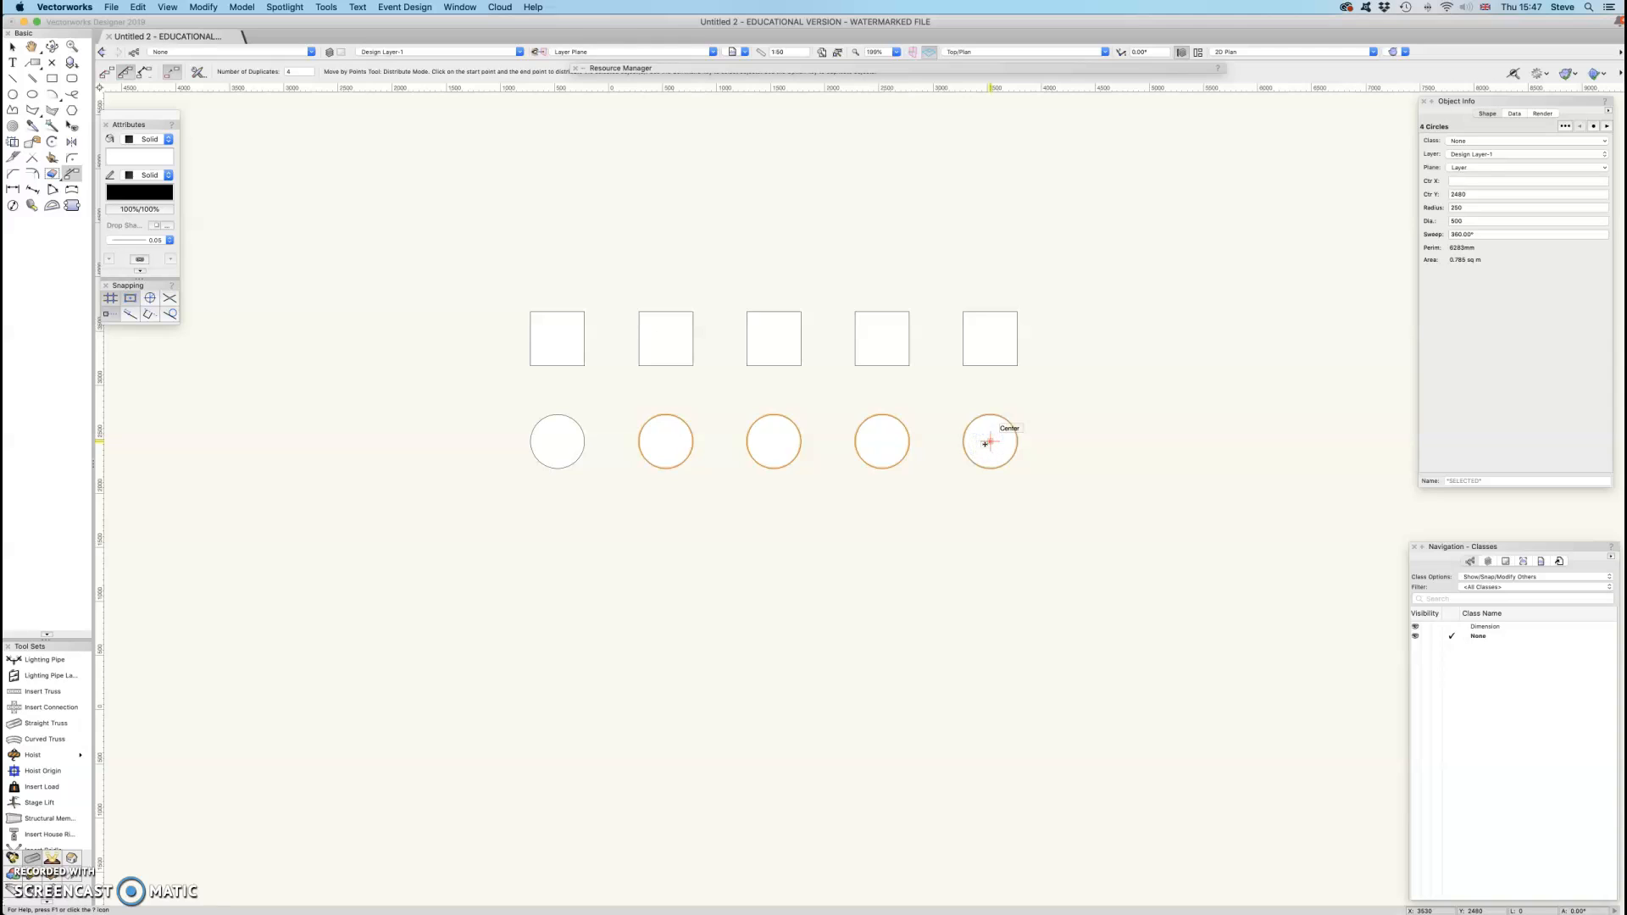
Draw a three-sided regular polygon in Edge mode below the first circle, with a horizontal base edge of about 500 mm
left_click(12, 47)
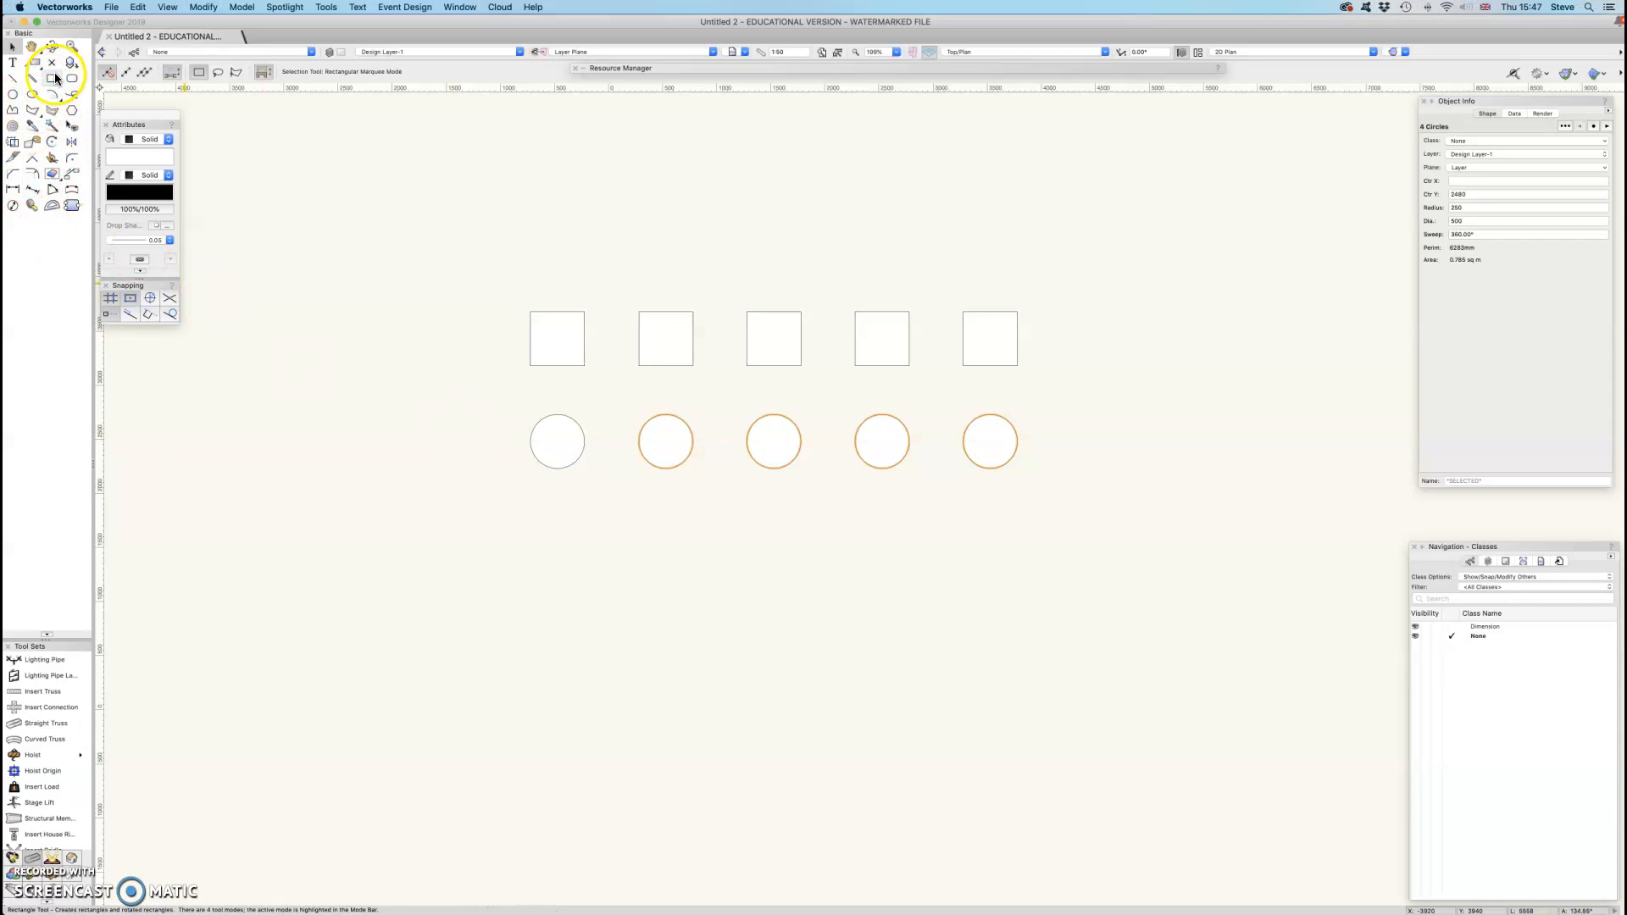
left_click(74, 110)
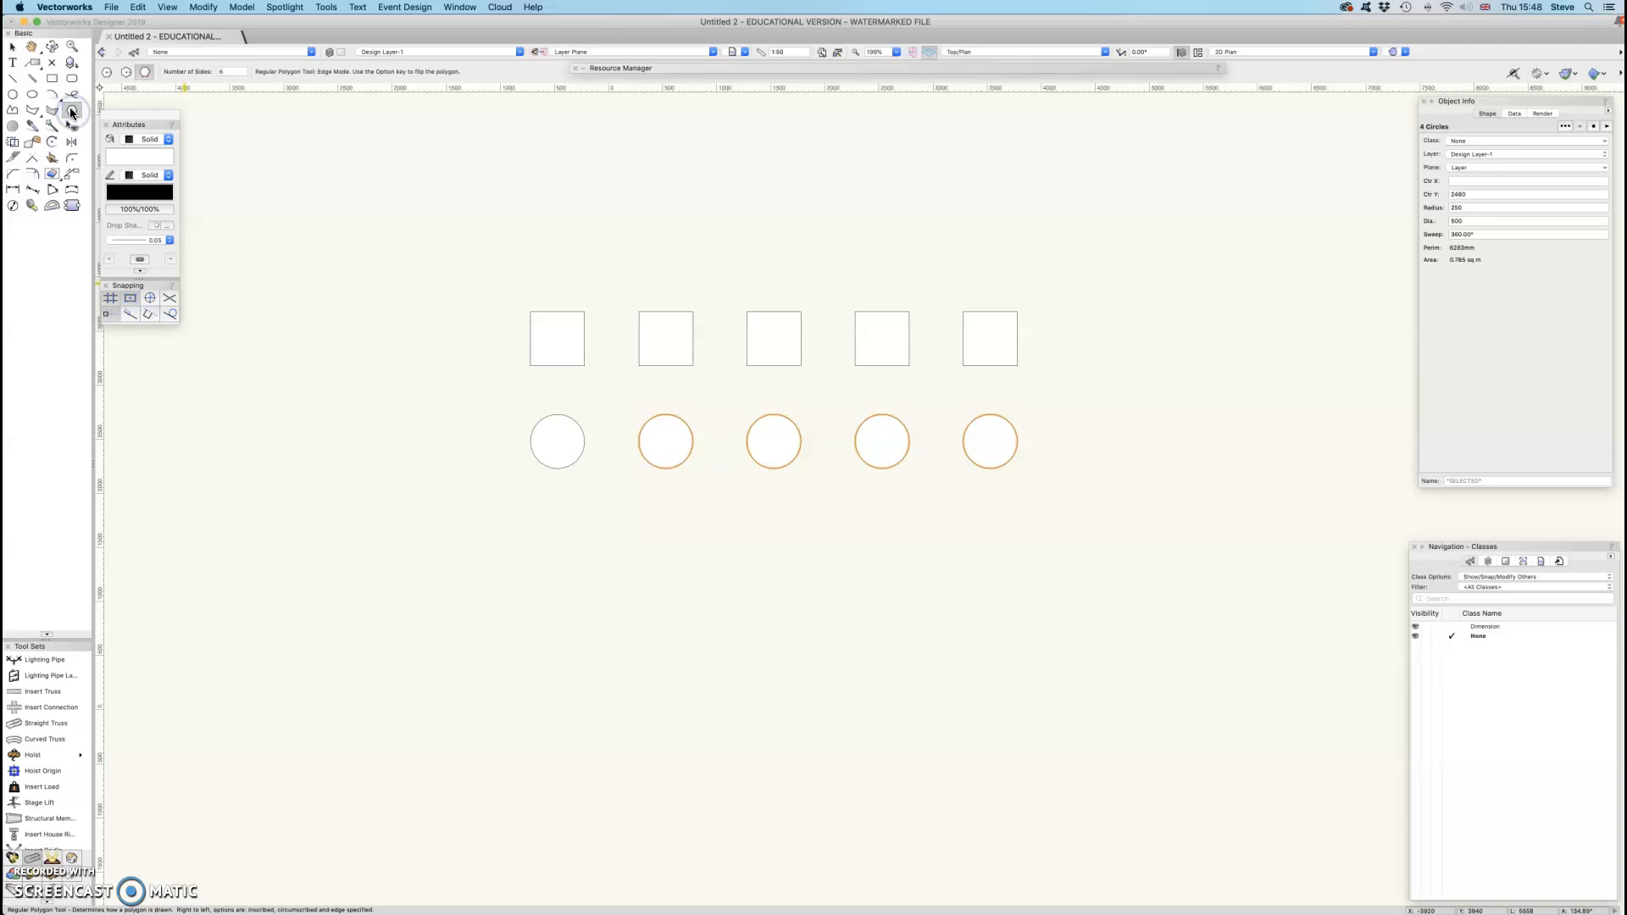
left_click(222, 71)
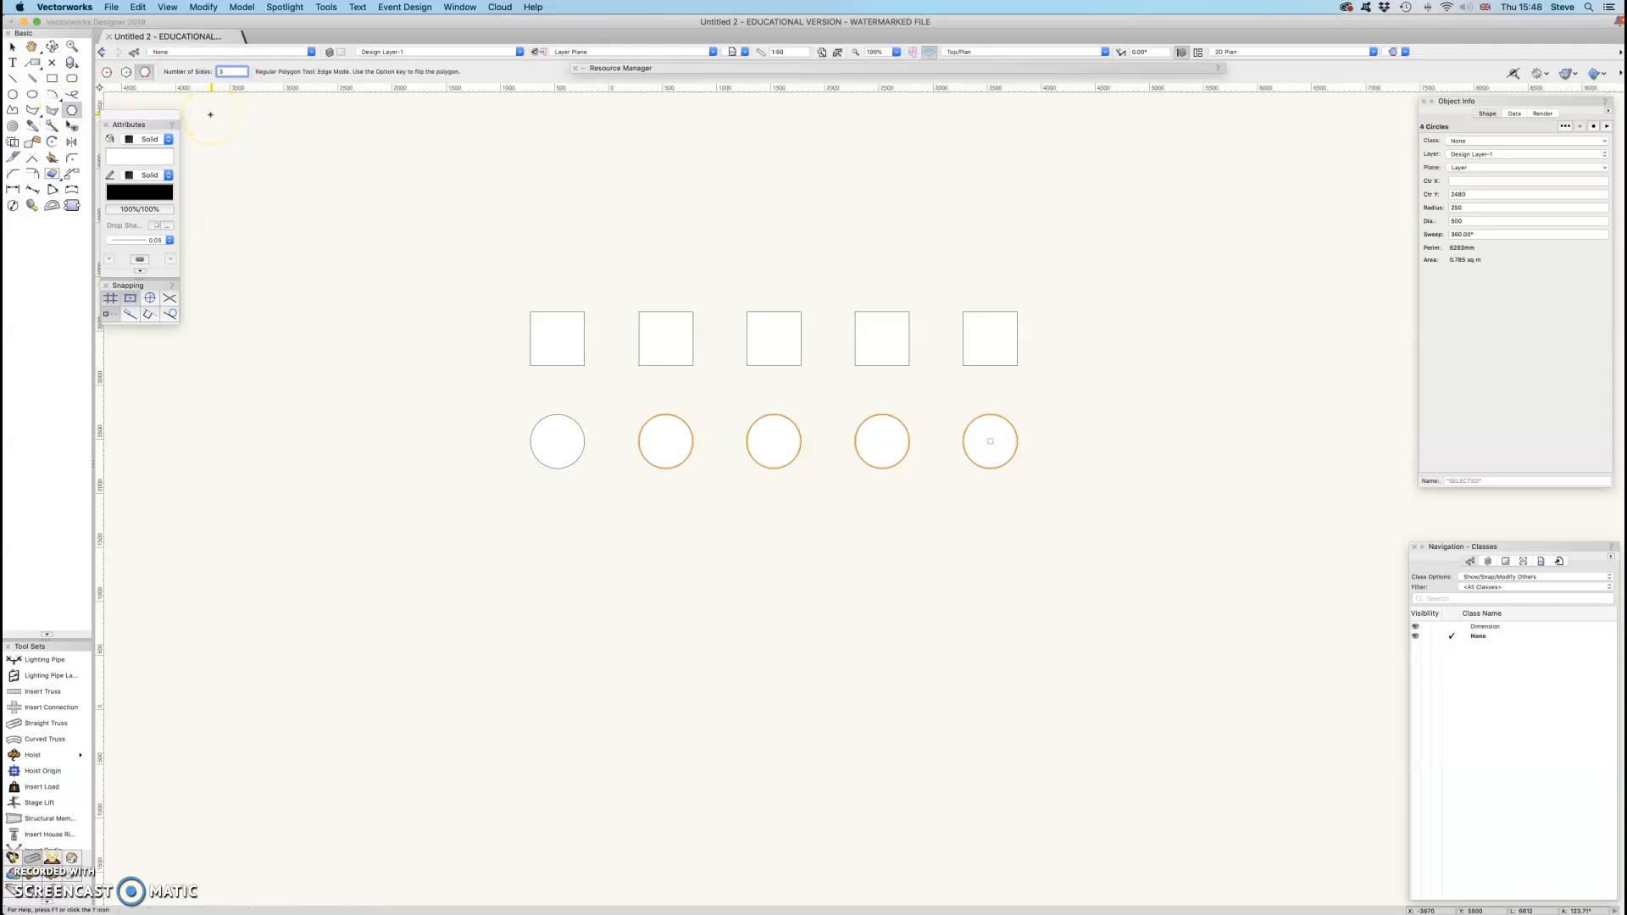
left_click(145, 71)
left_click(531, 557)
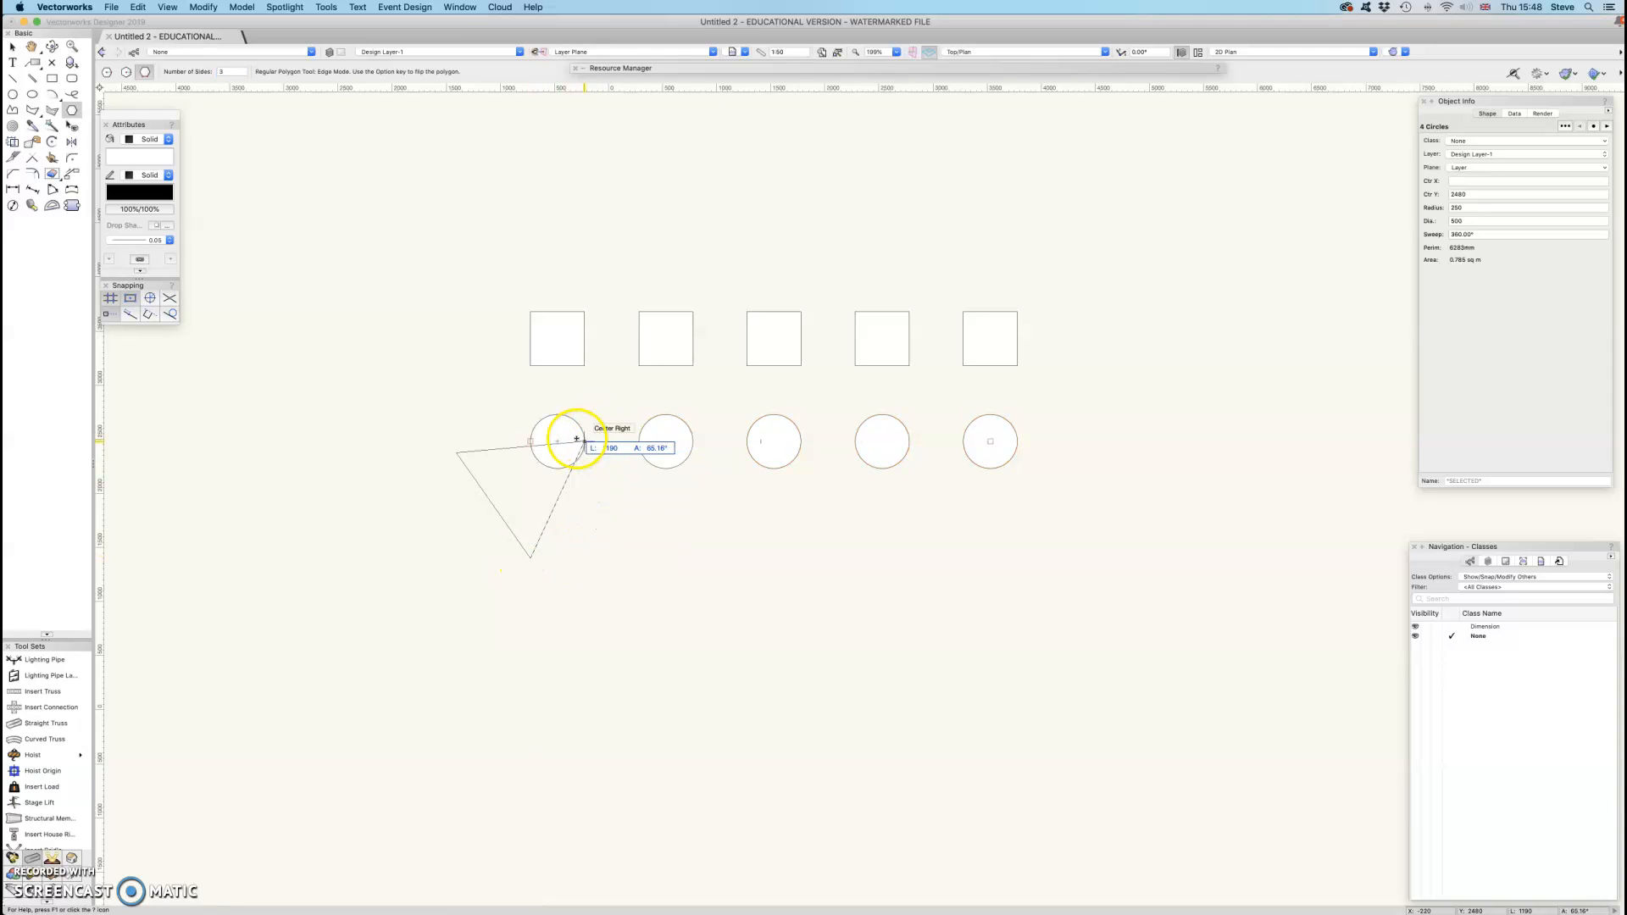
left_click(579, 558)
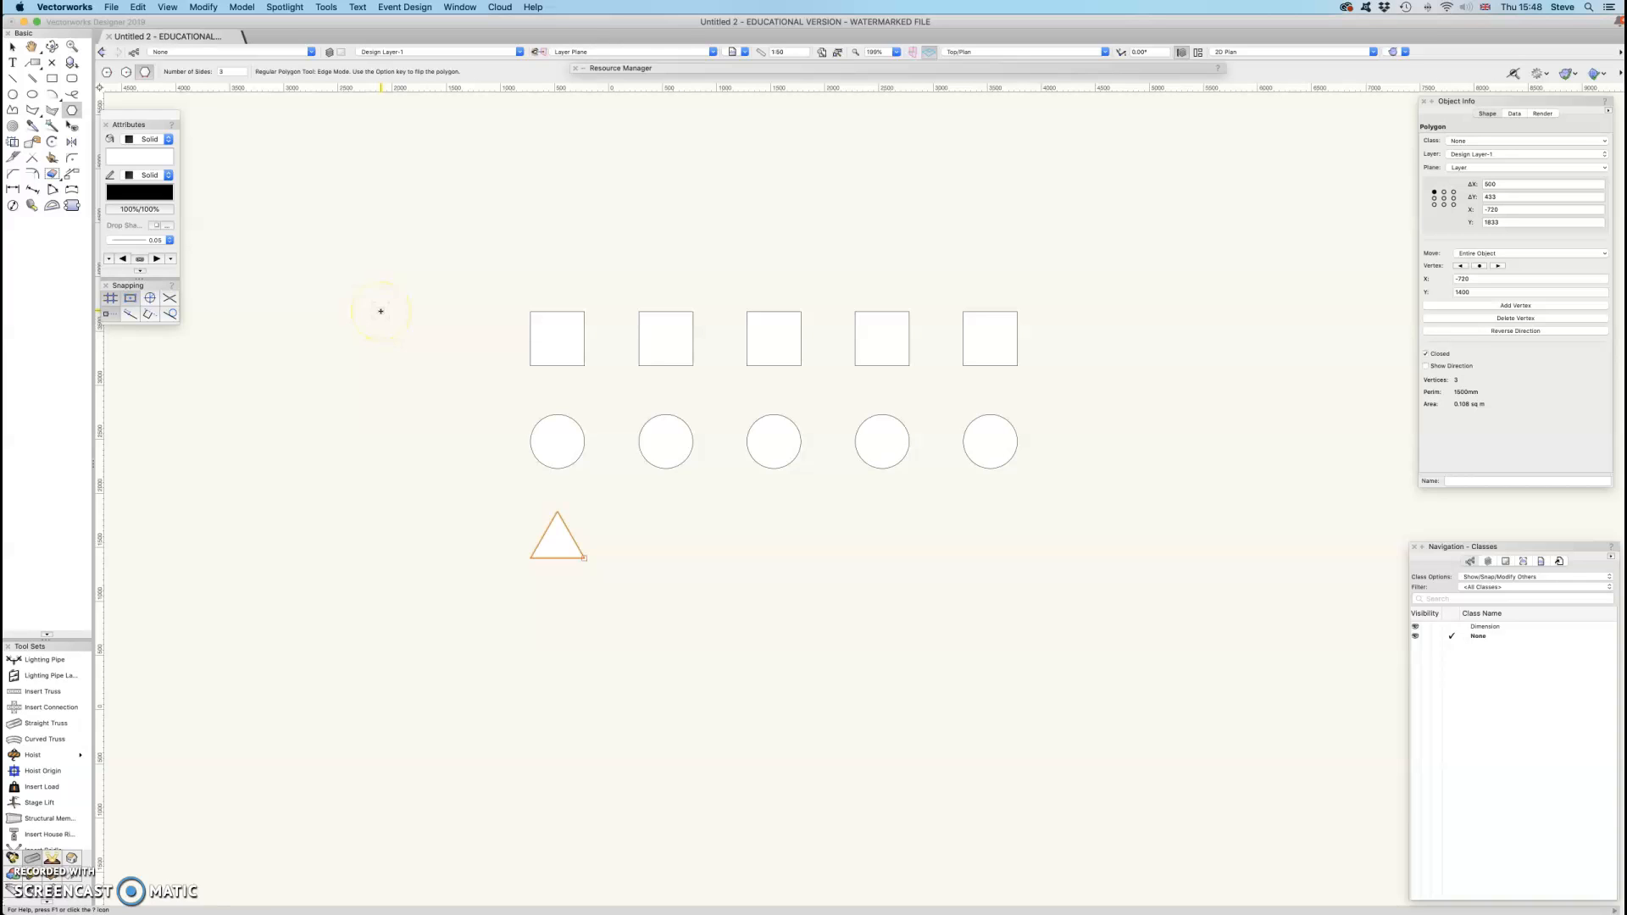
Duplicate the triangle and move the copy directly below the second circle, level with the original
key("super+d")
left_click(12, 48)
left_click(139, 8)
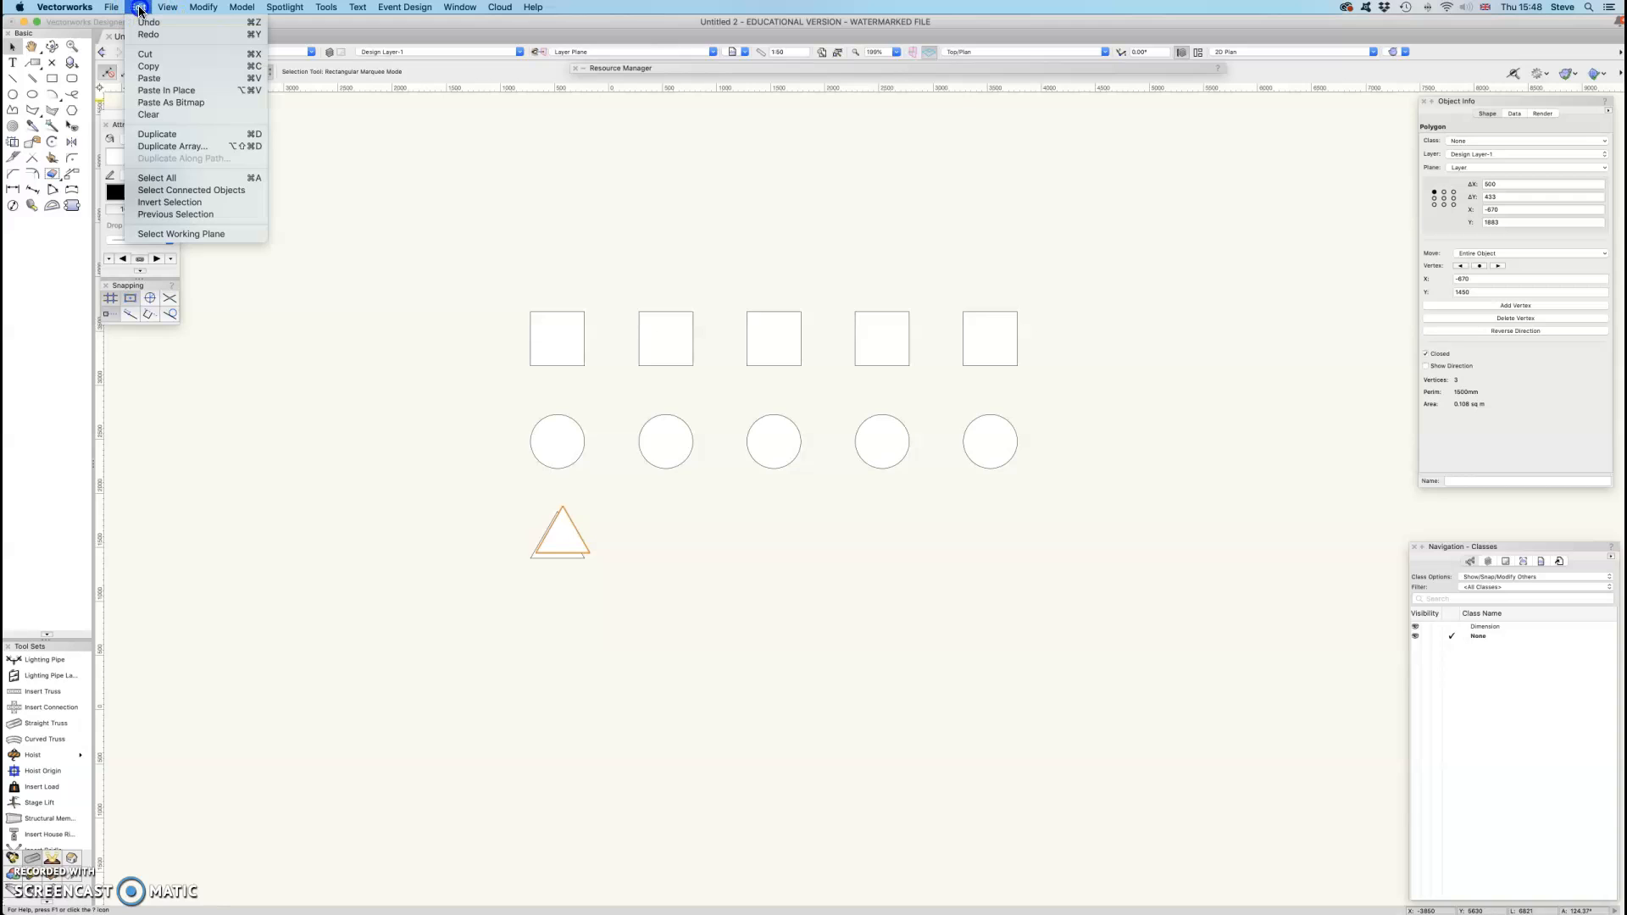
left_click(224, 139)
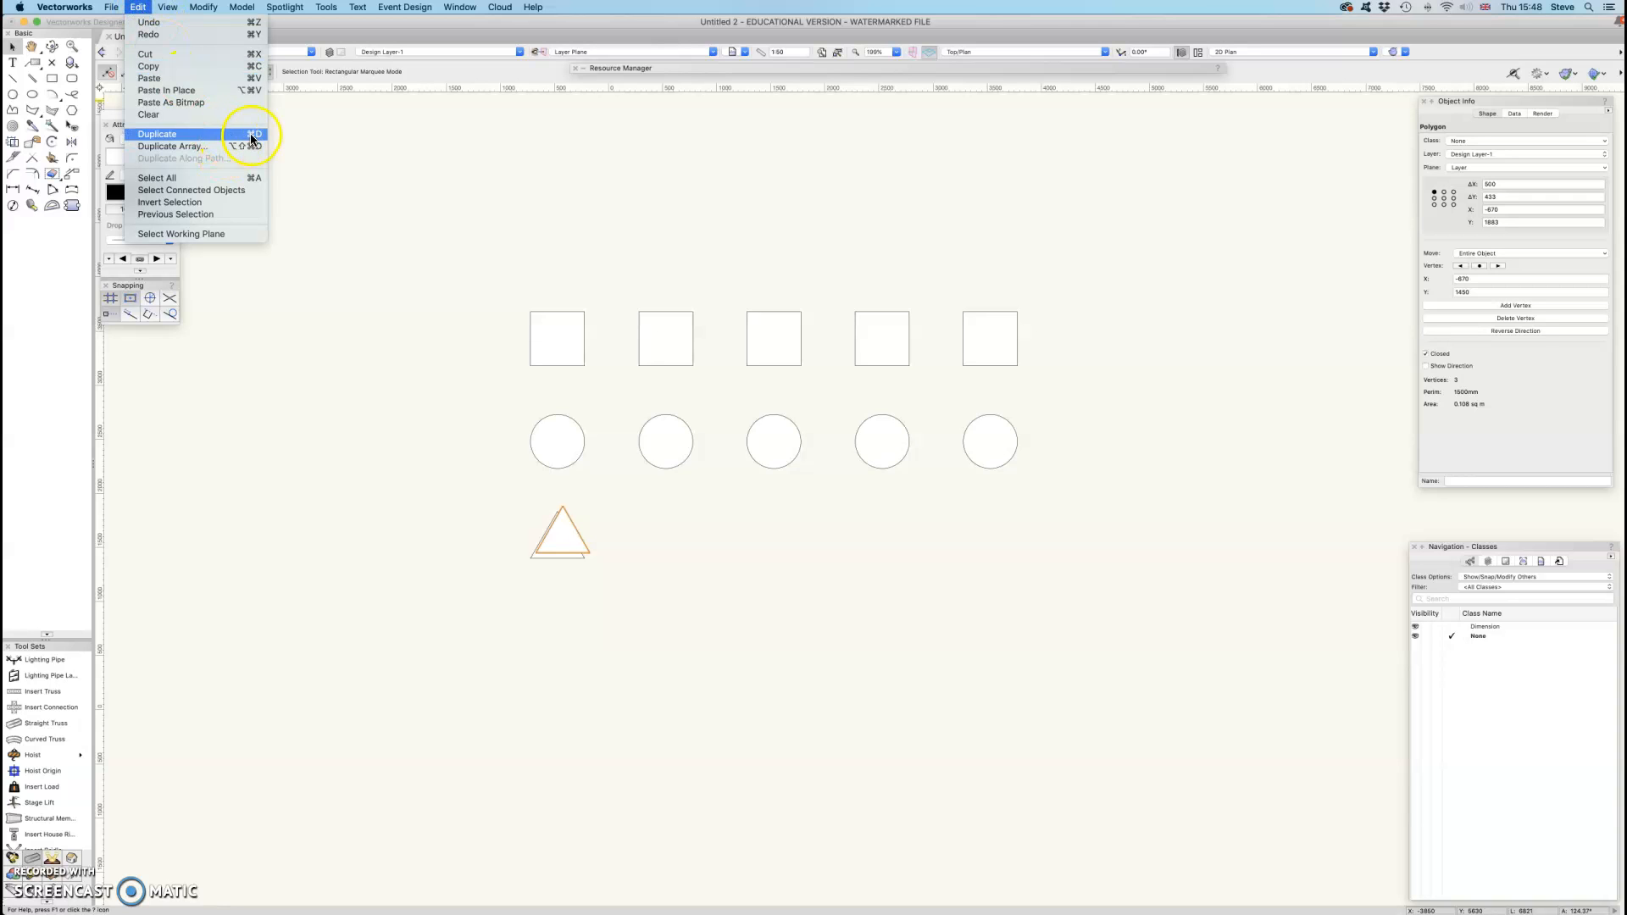
left_click(563, 555)
left_click_drag(563, 555, 666, 561)
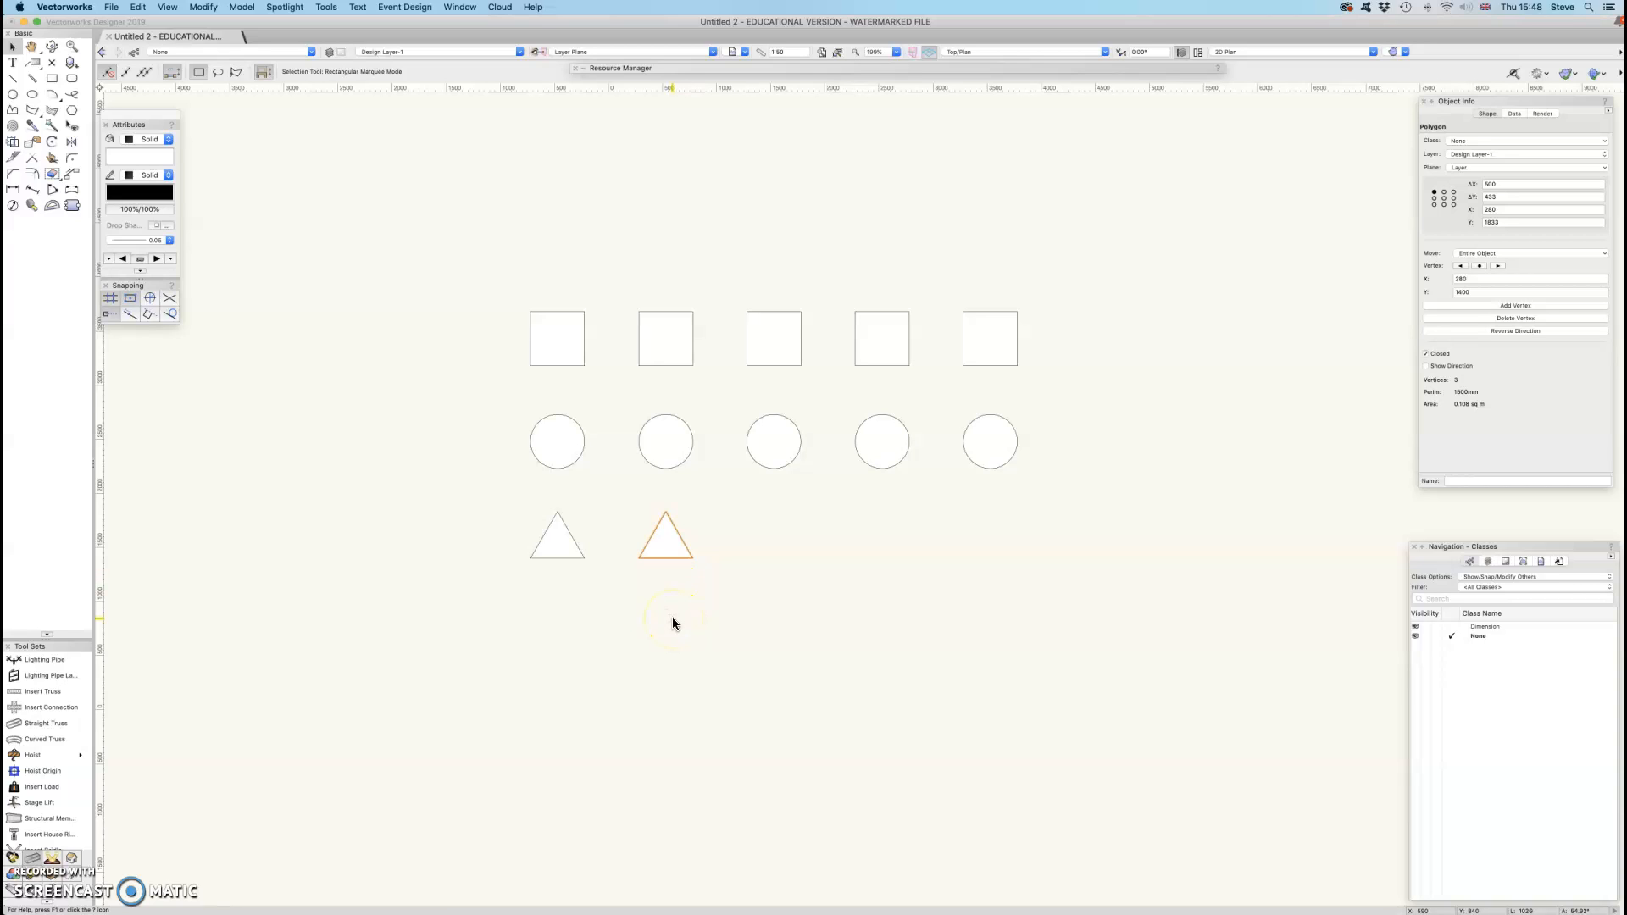
Repeat the offset duplication three times to complete a row of five triangles, and clear the selection
key("super+d")
key("super+d")
key("super+d")
left_click(673, 622)
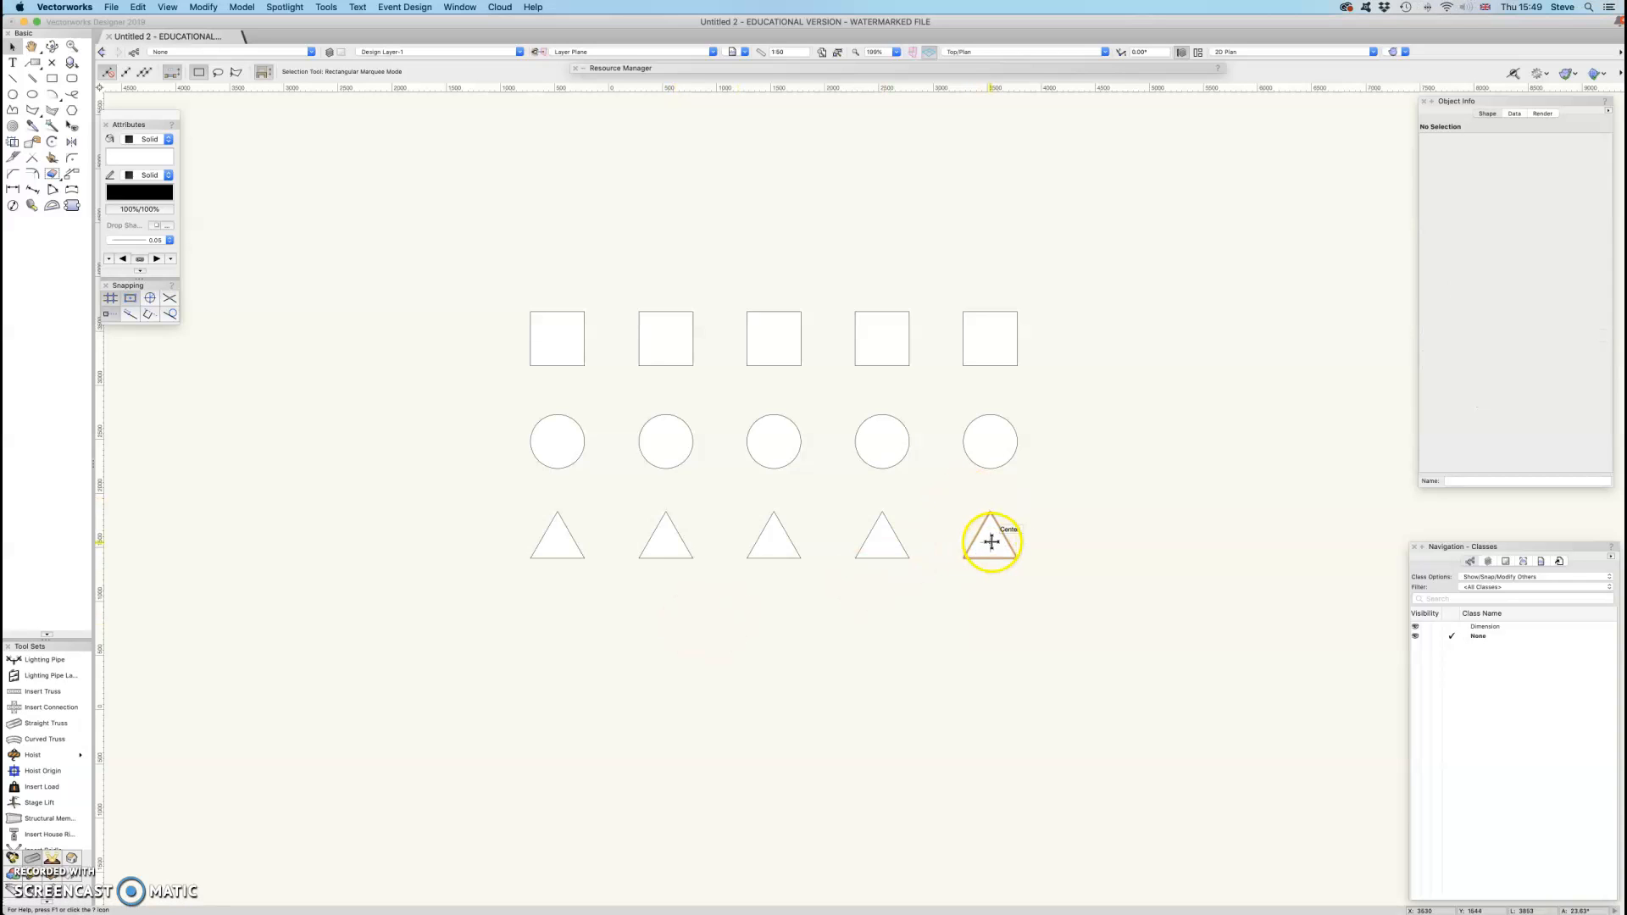
Shift the last triangle left within its row and undo the move
left_click_drag(978, 540, 945, 536)
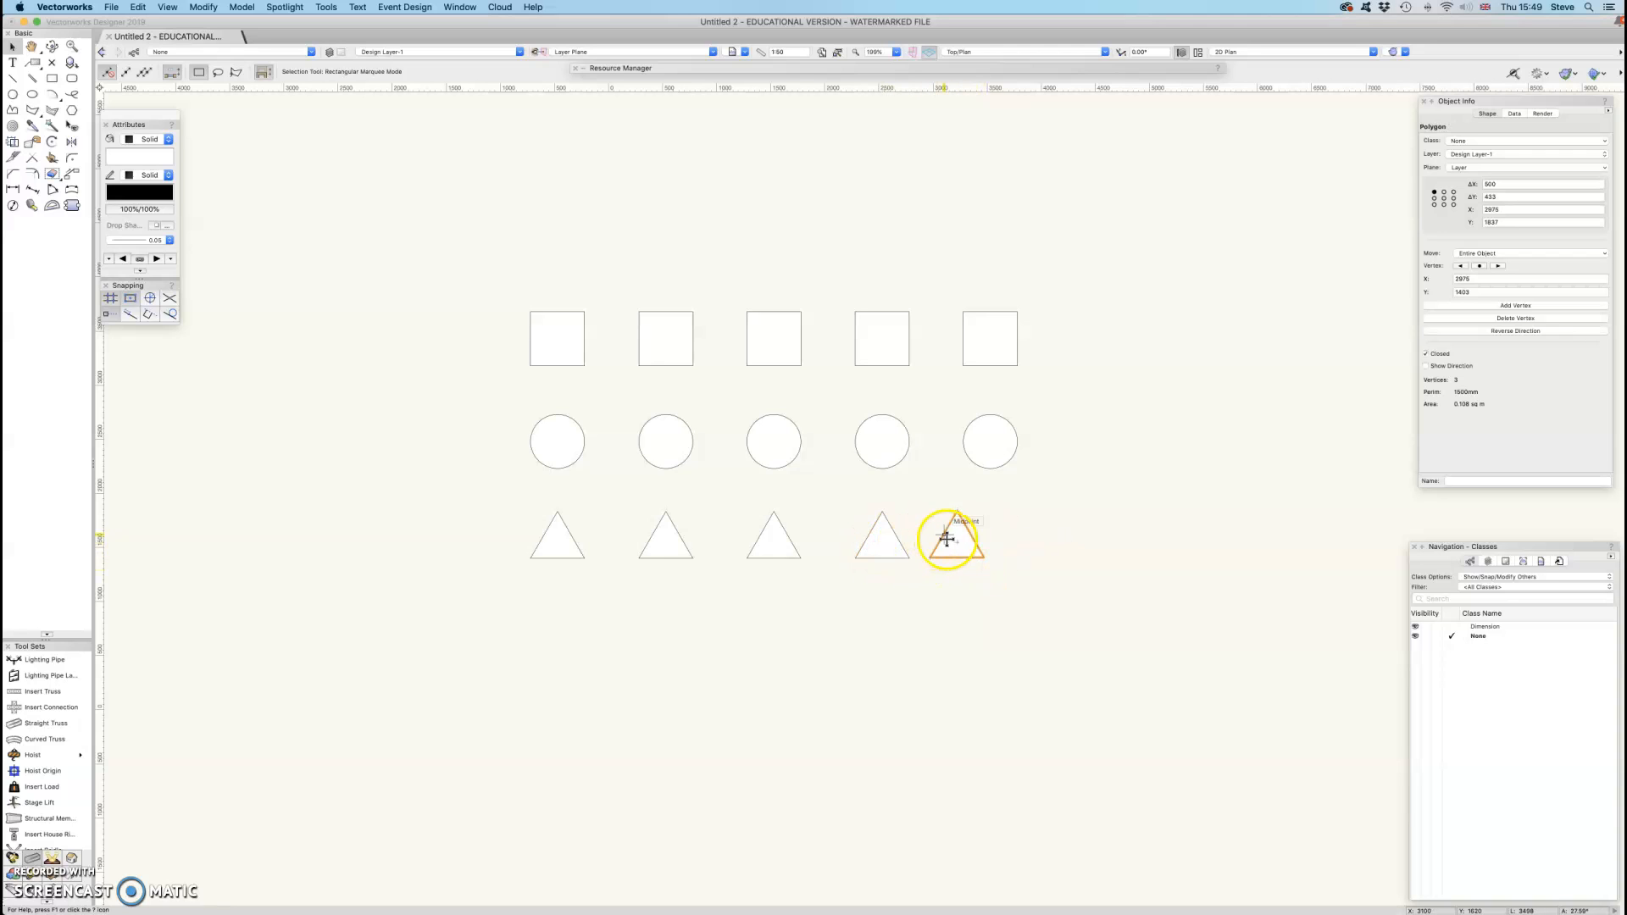
key("super+z")
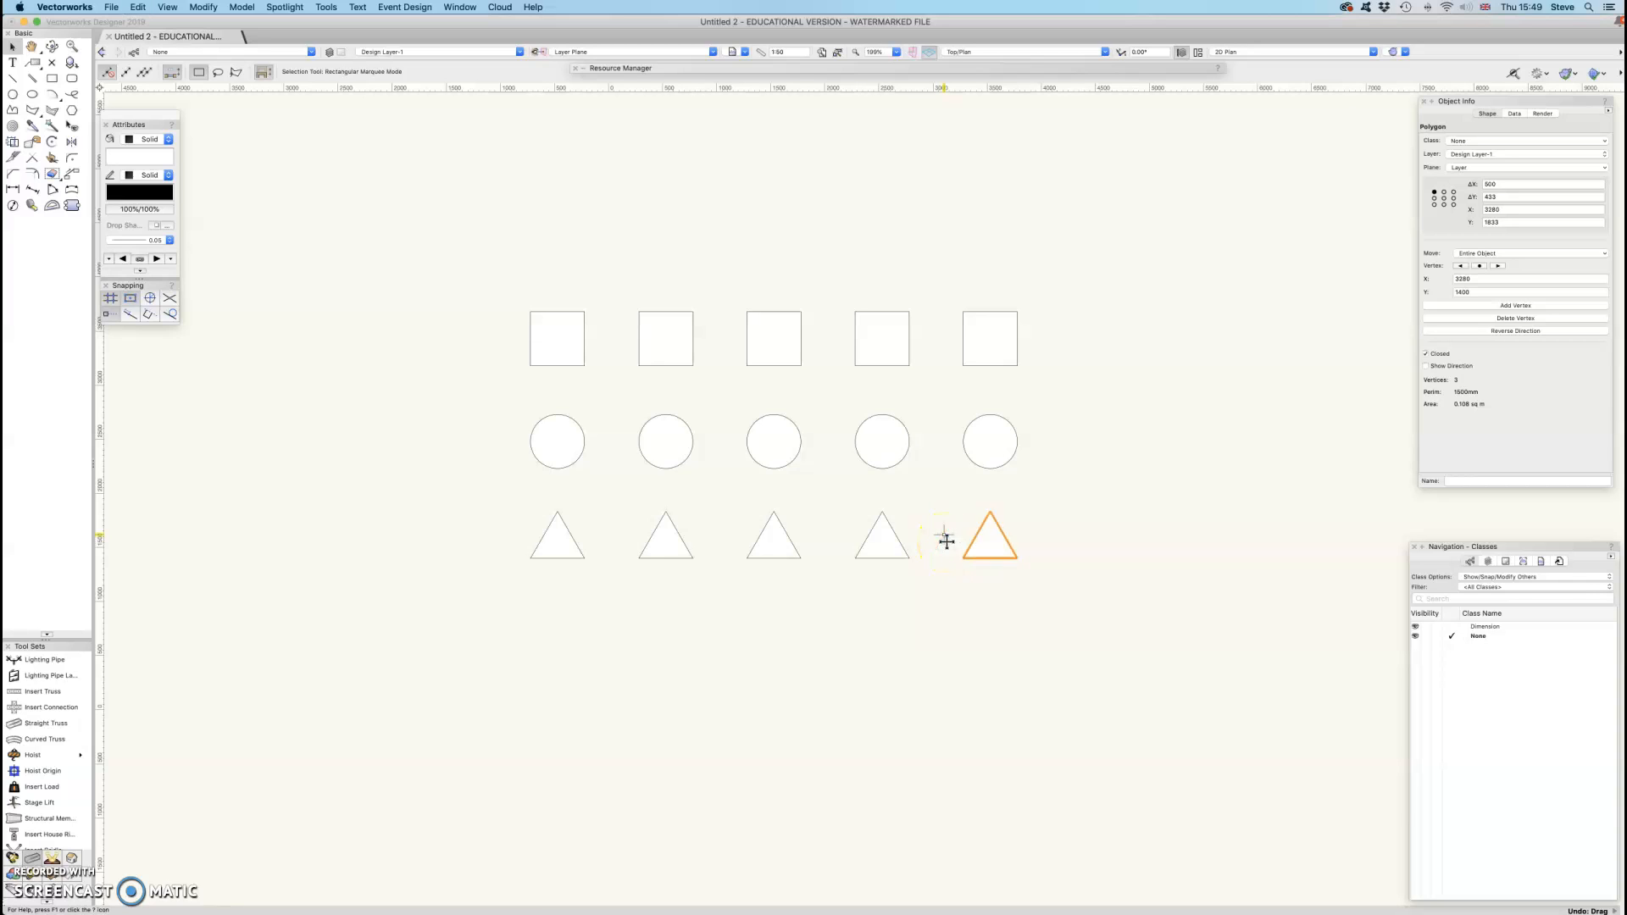
Move the last circle farther right along its row, out of the even spacing, to a centre X of about 4190
left_click(981, 449)
left_click_drag(981, 450, 947, 461)
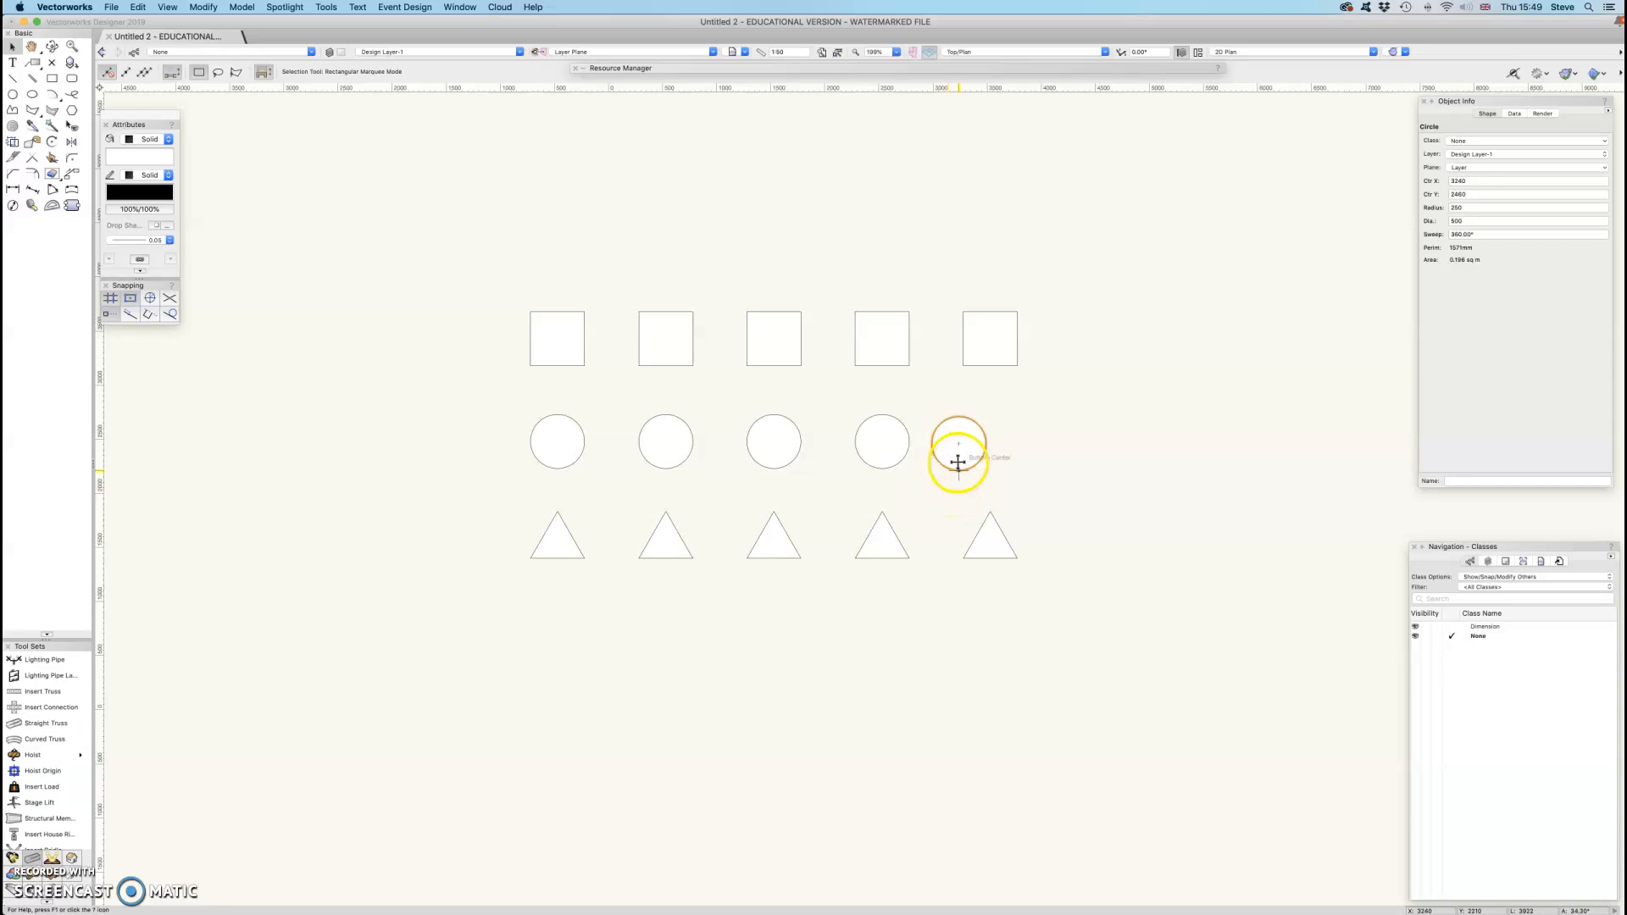
left_click_drag(956, 472, 1062, 468)
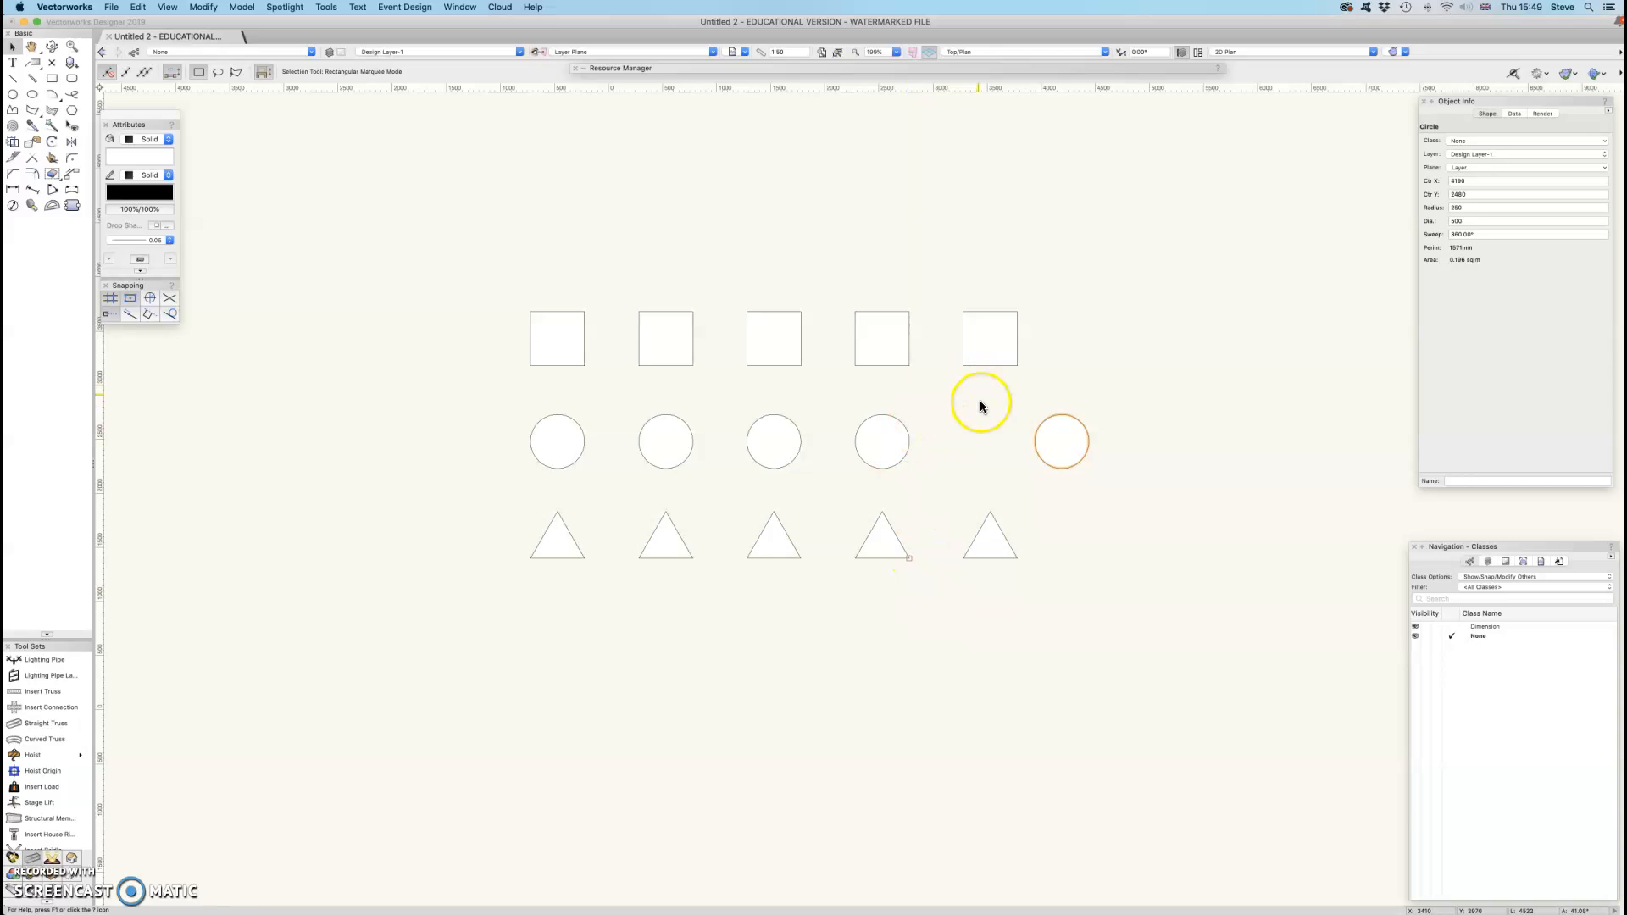
Use Move by Points in reference point mode to set the last circle 500 from the fourth circle's edge, with Object Point as first click
left_click(74, 176)
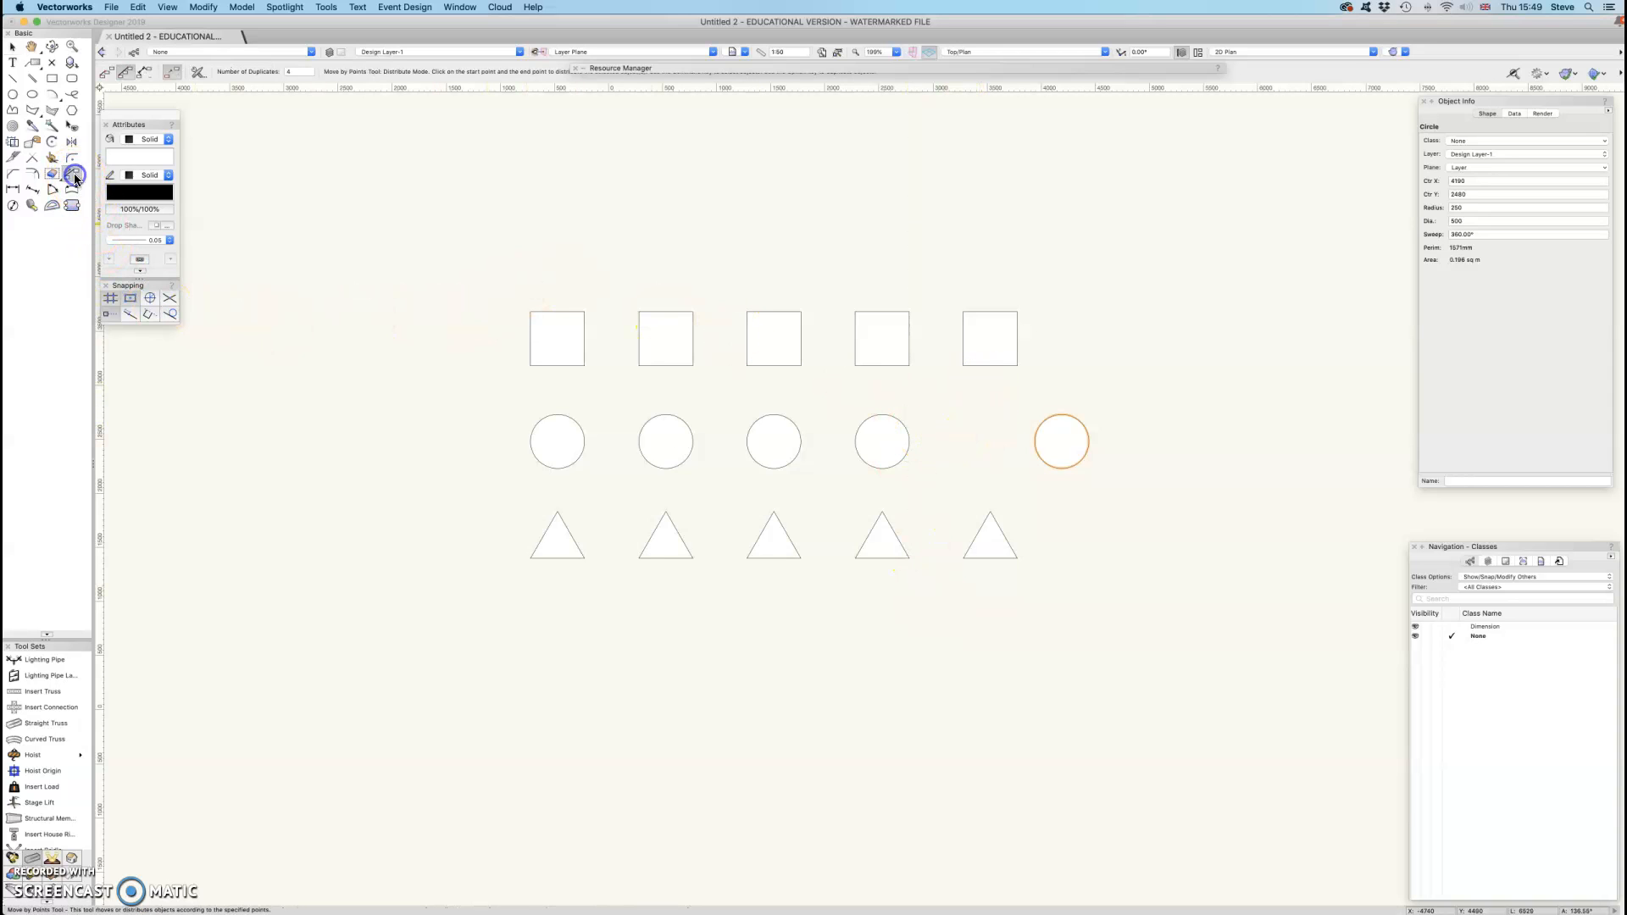
left_click(146, 73)
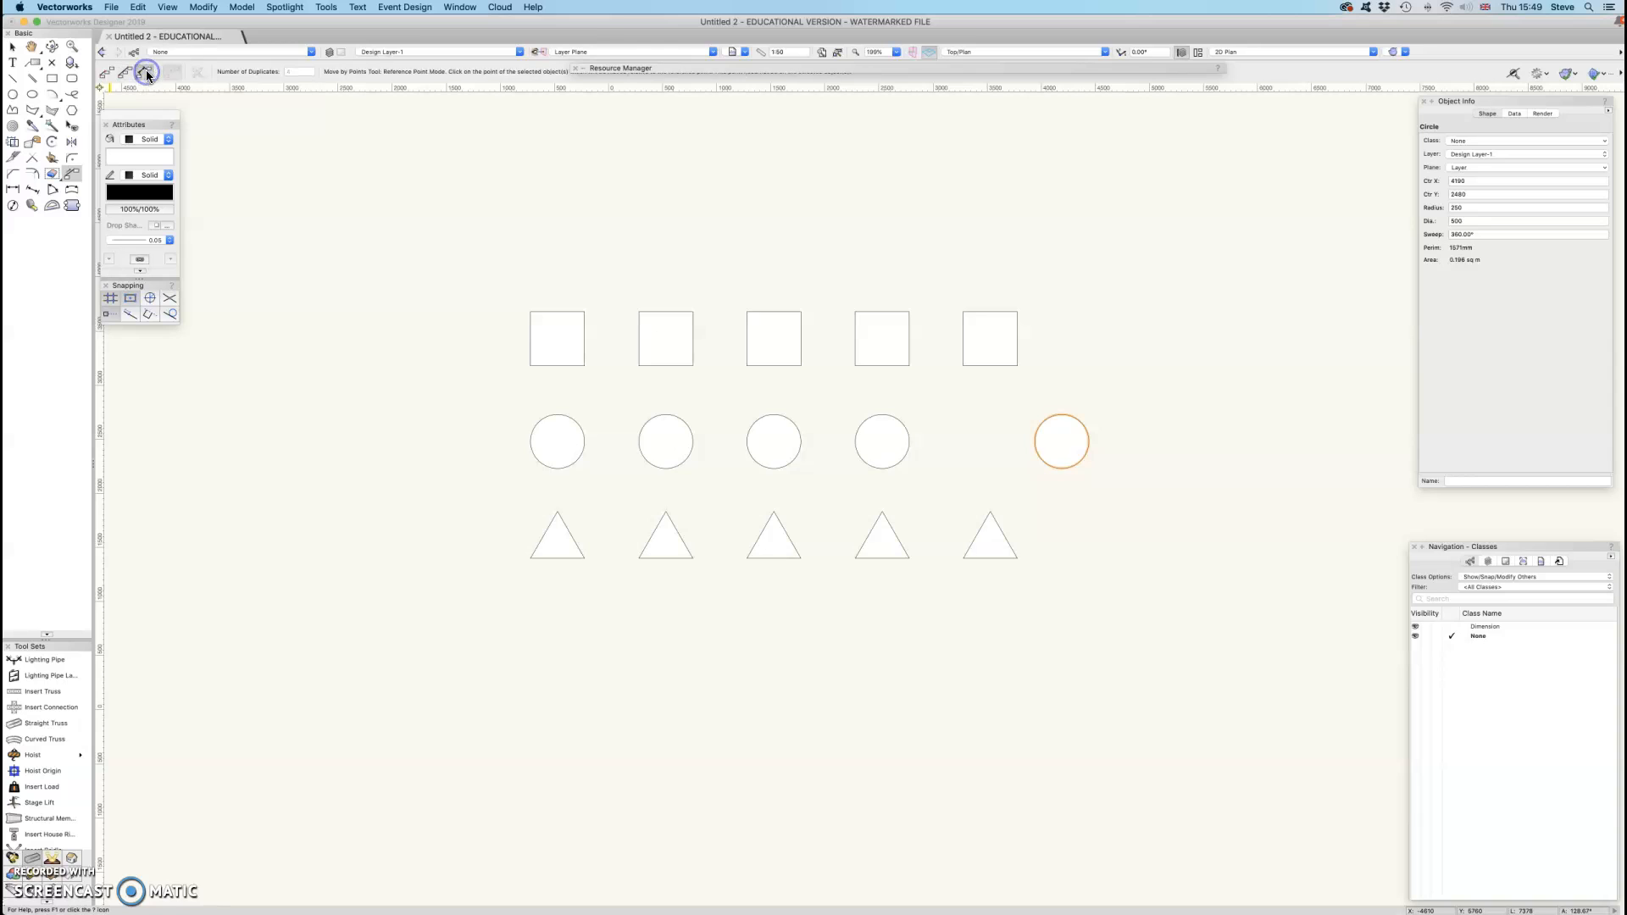
left_click(909, 441)
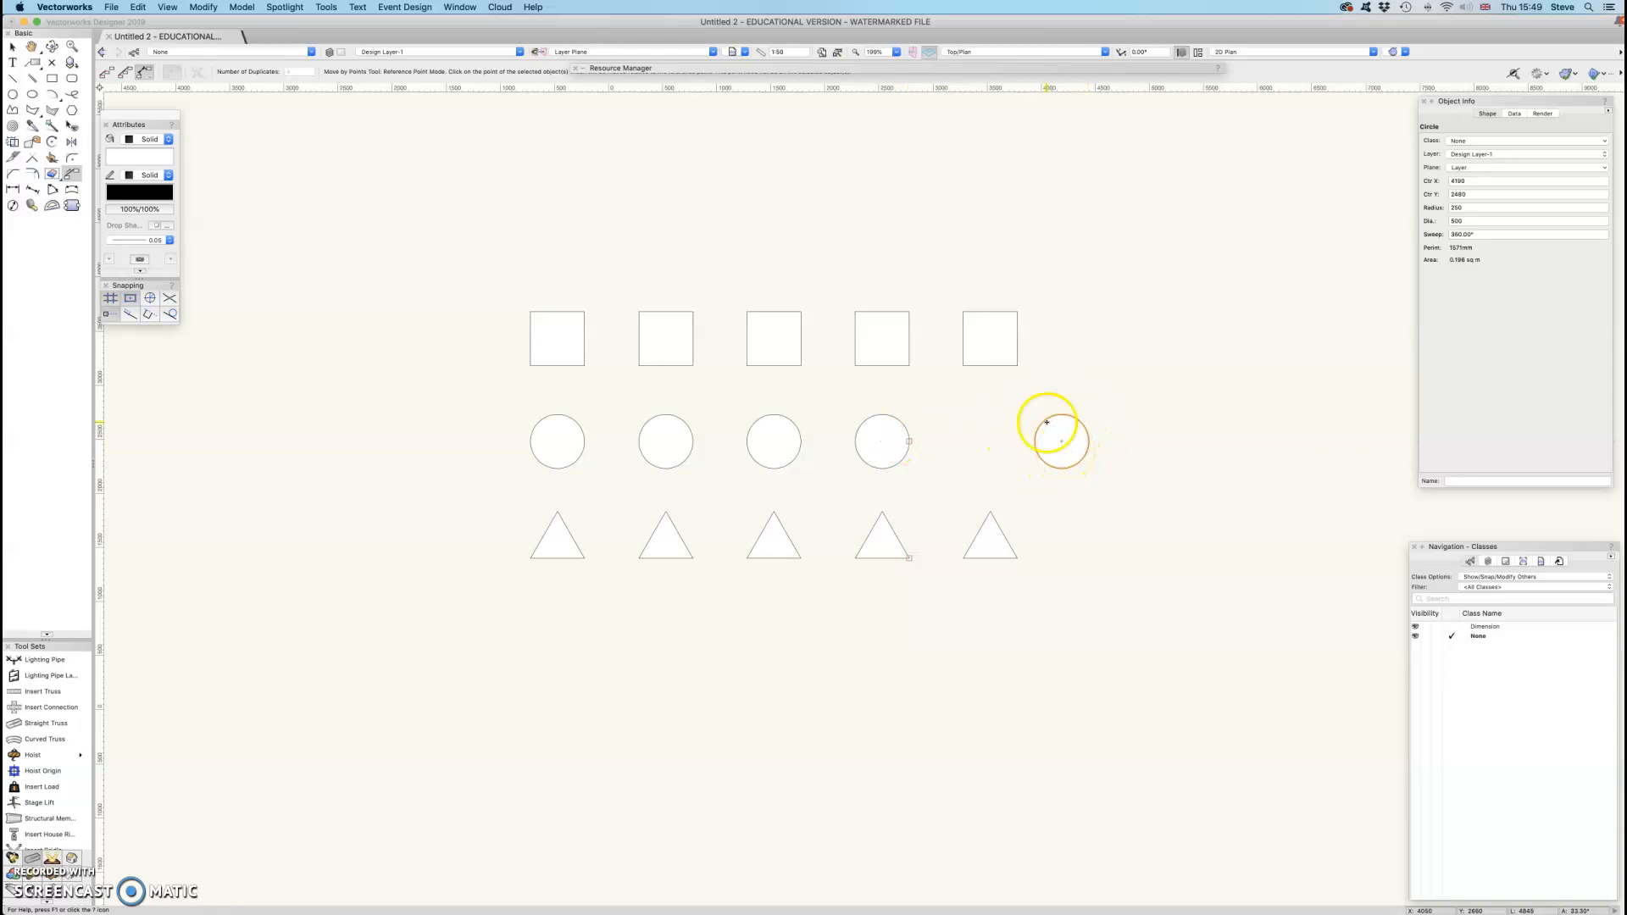
left_click(912, 441)
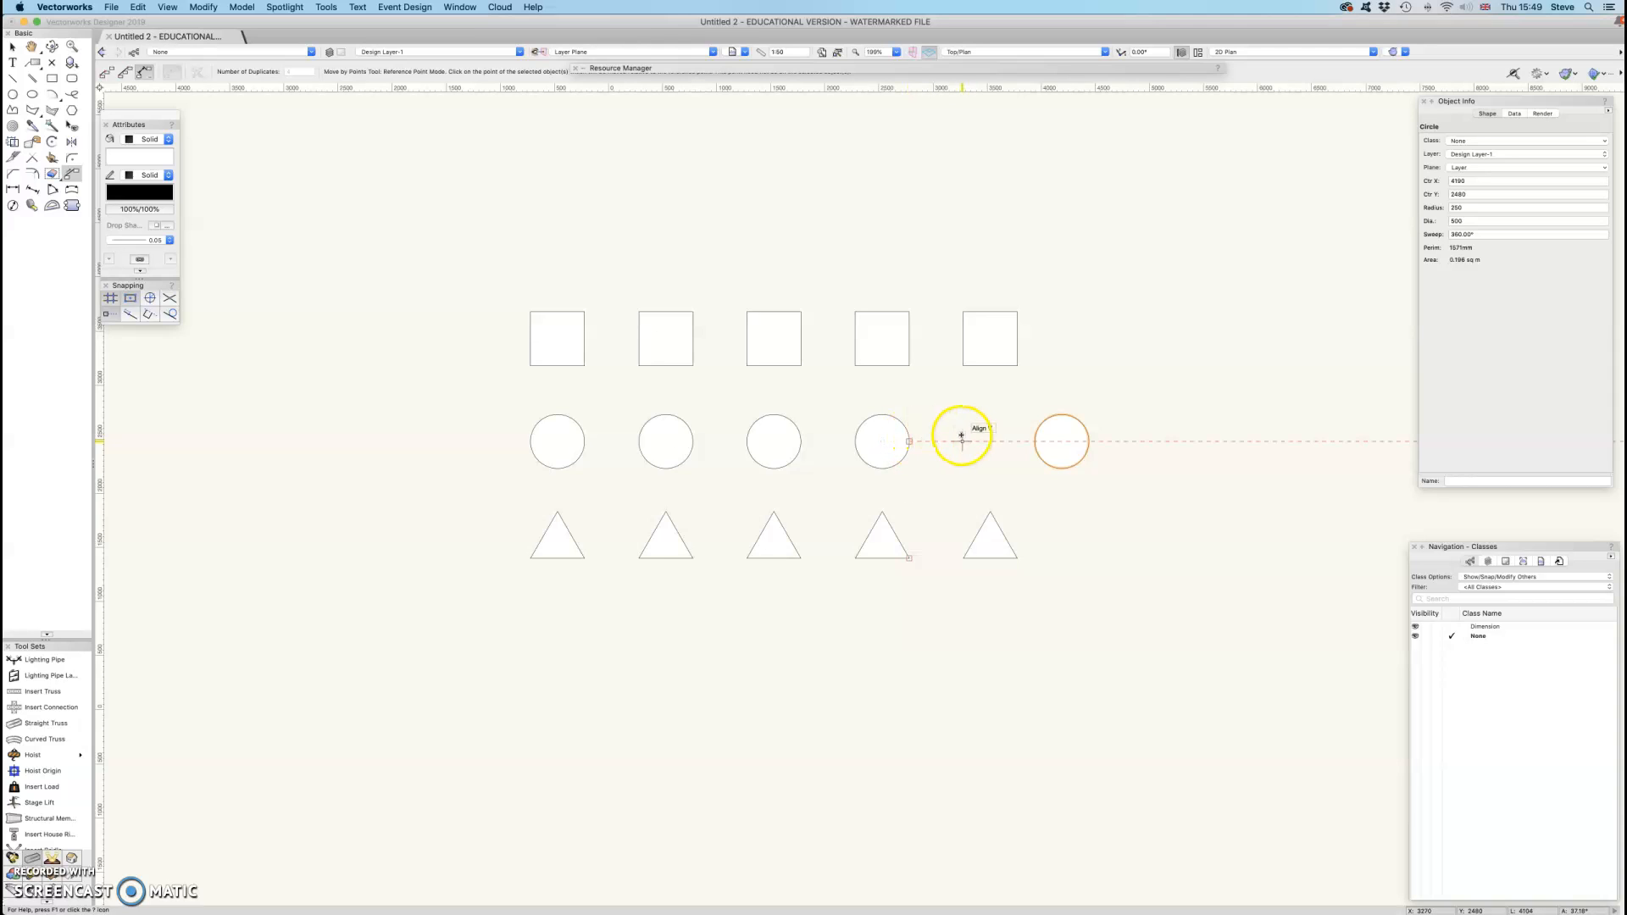
left_click(1035, 441)
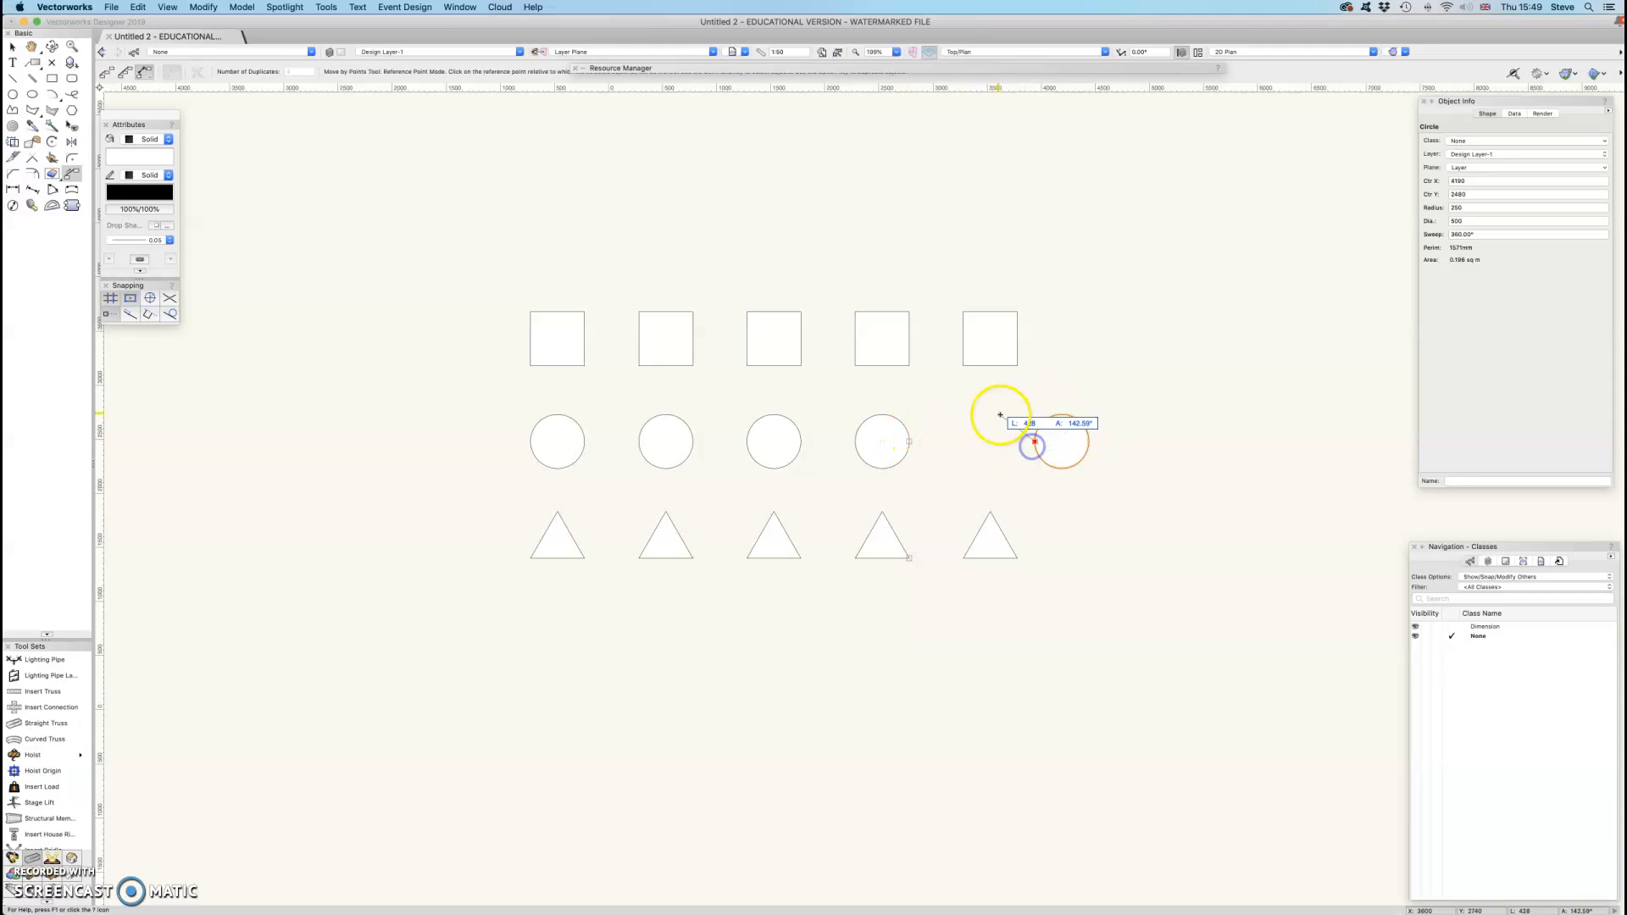
left_click(912, 440)
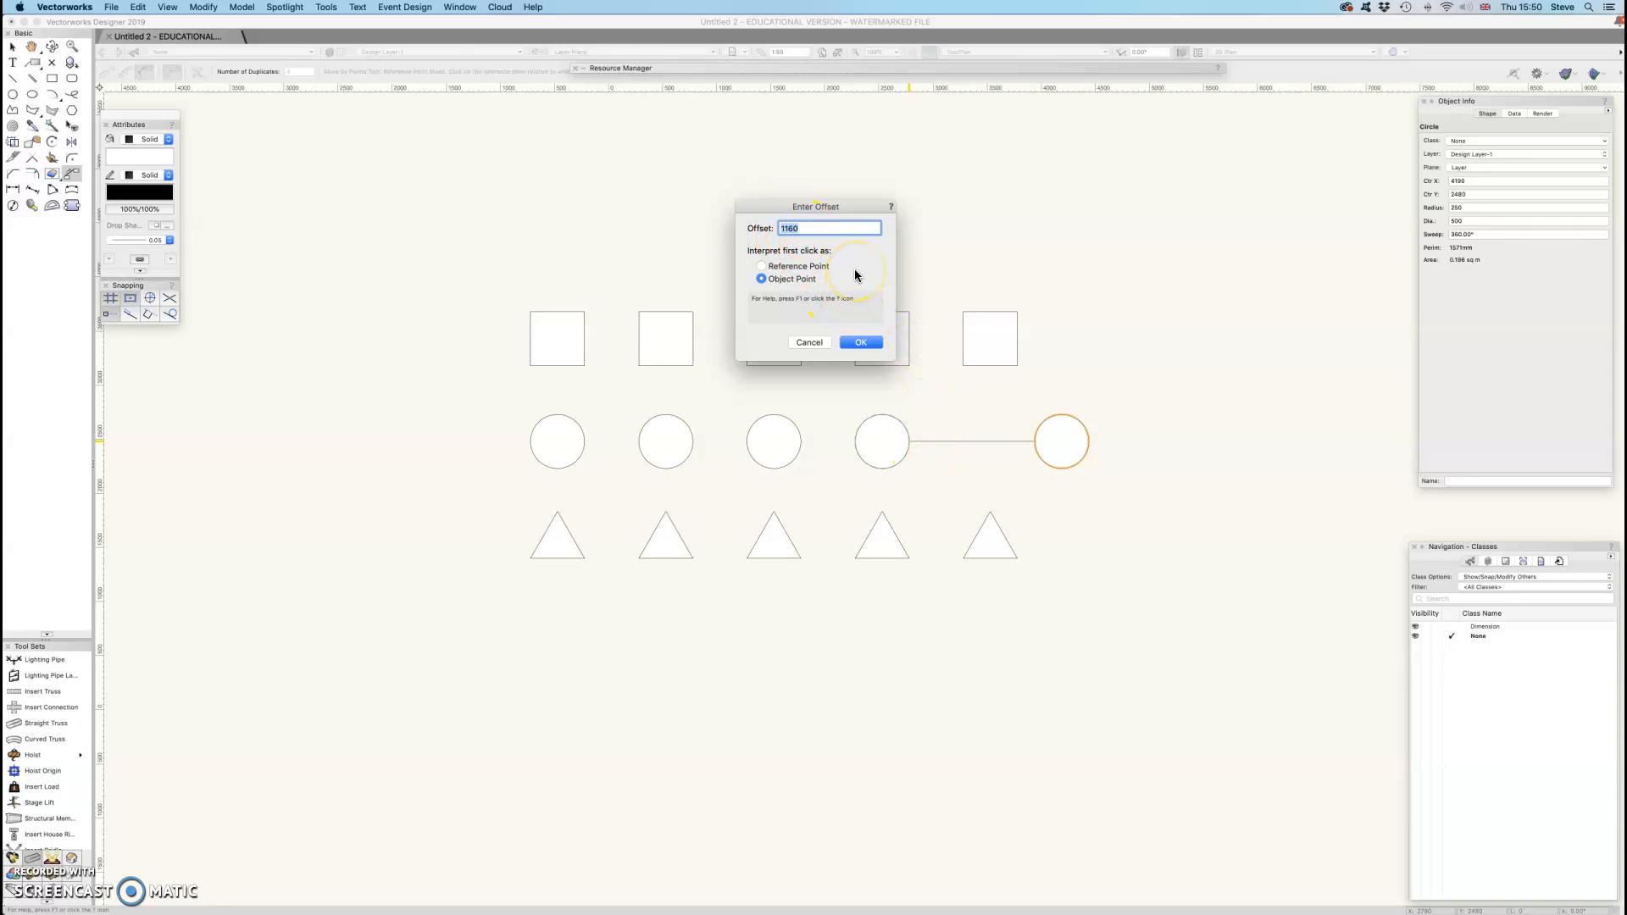
type("500")
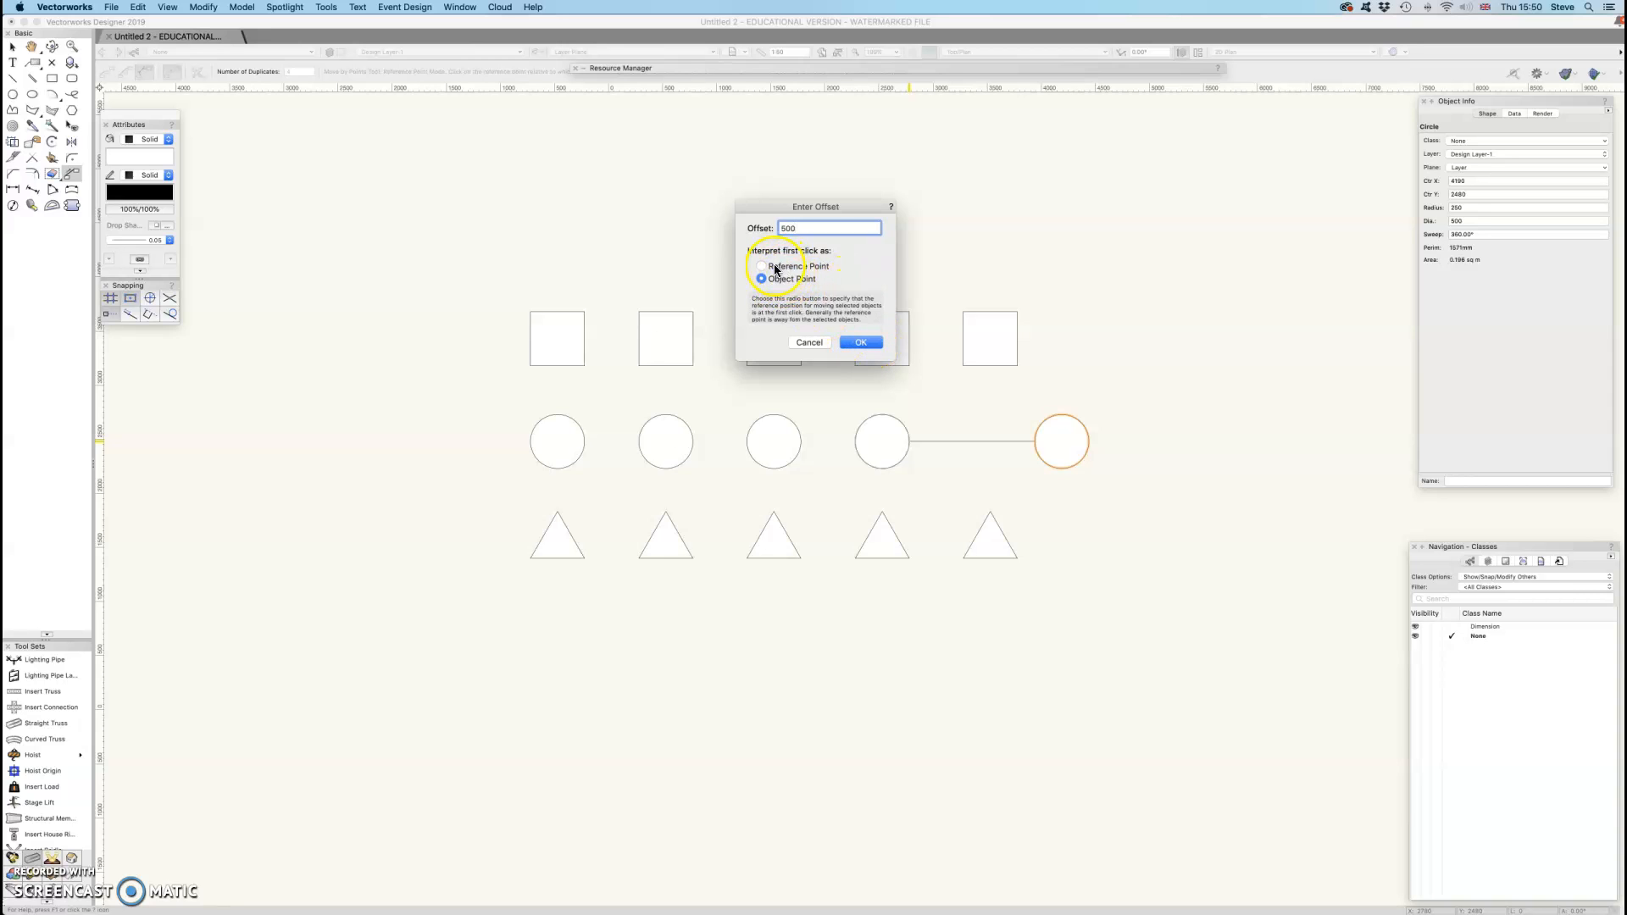
left_click(861, 343)
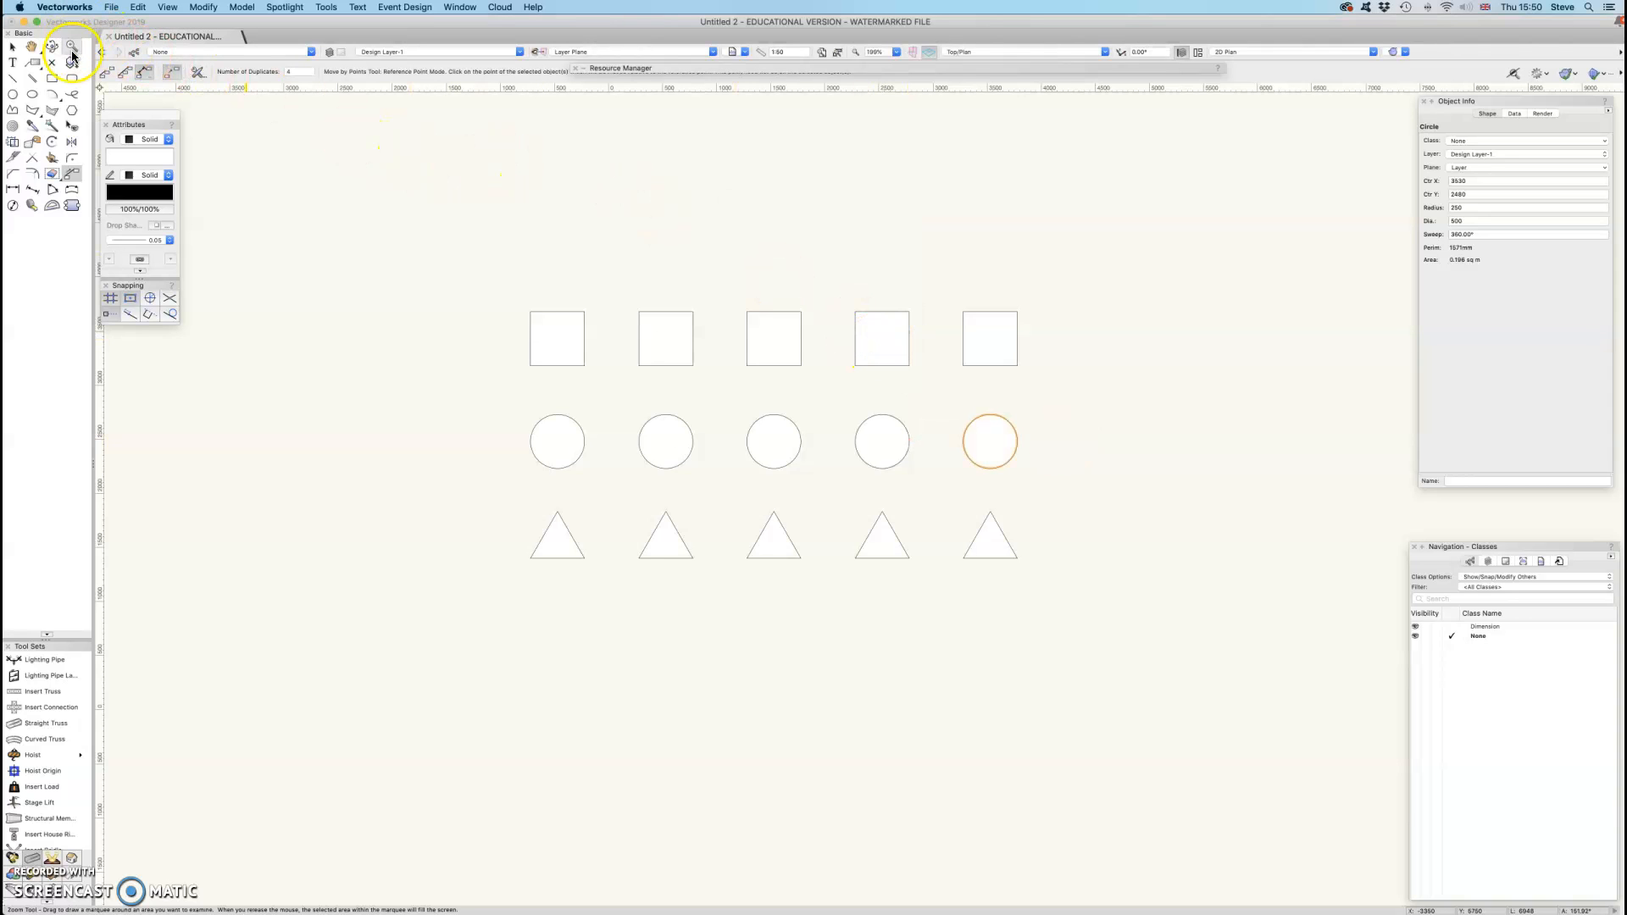
left_click(13, 47)
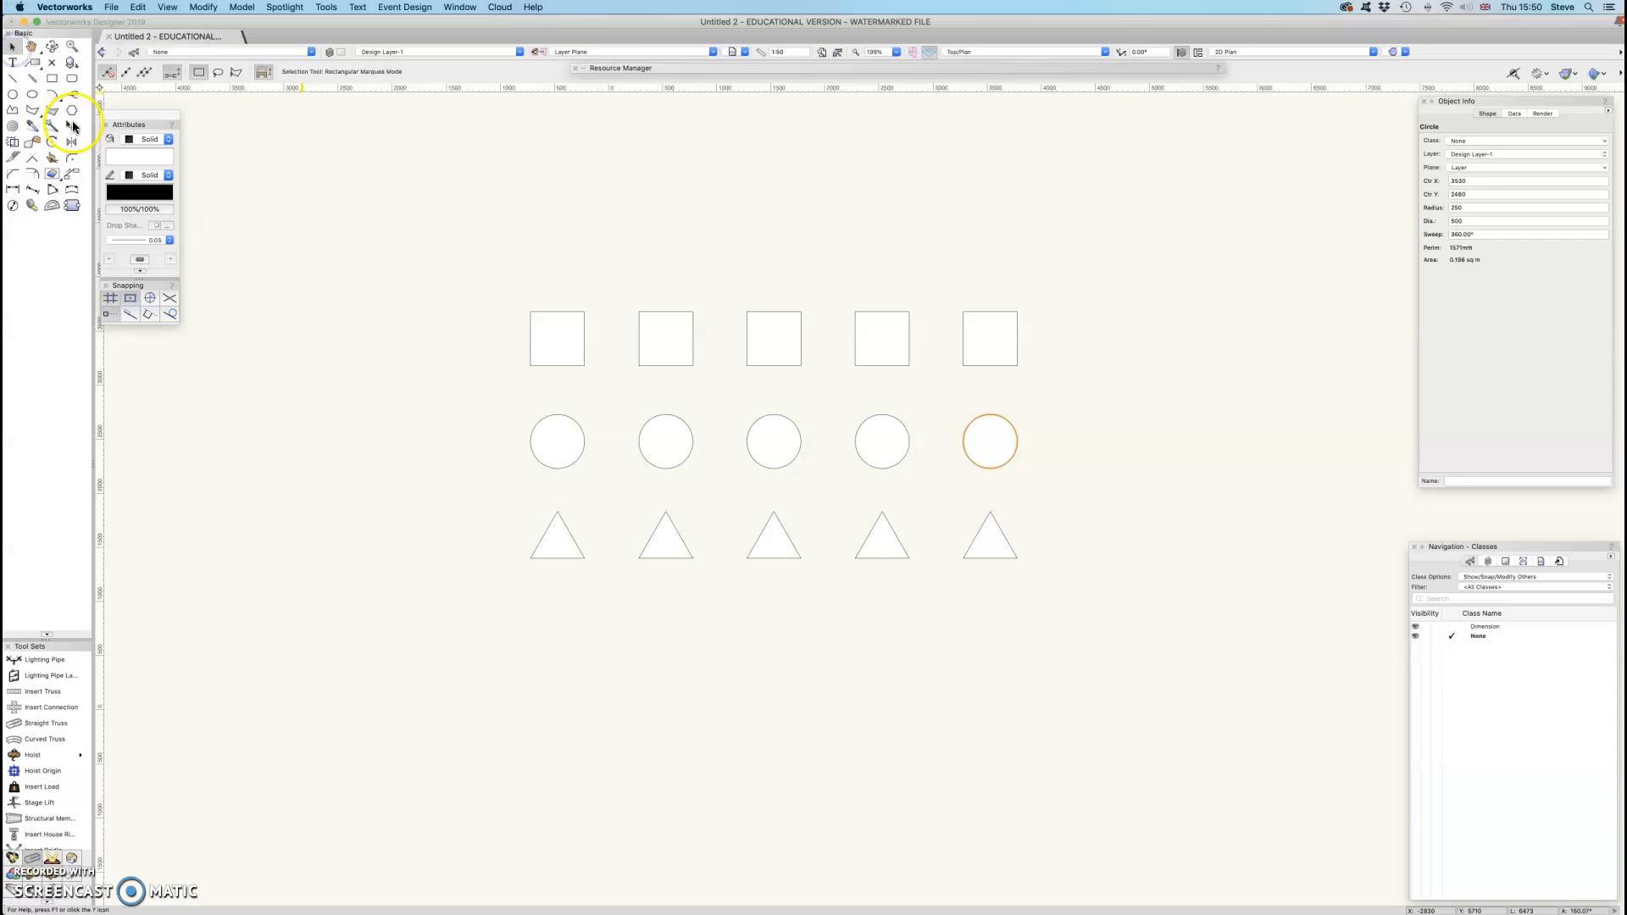
Create three new design layers named Squares, Circles and Triangles
left_click(329, 53)
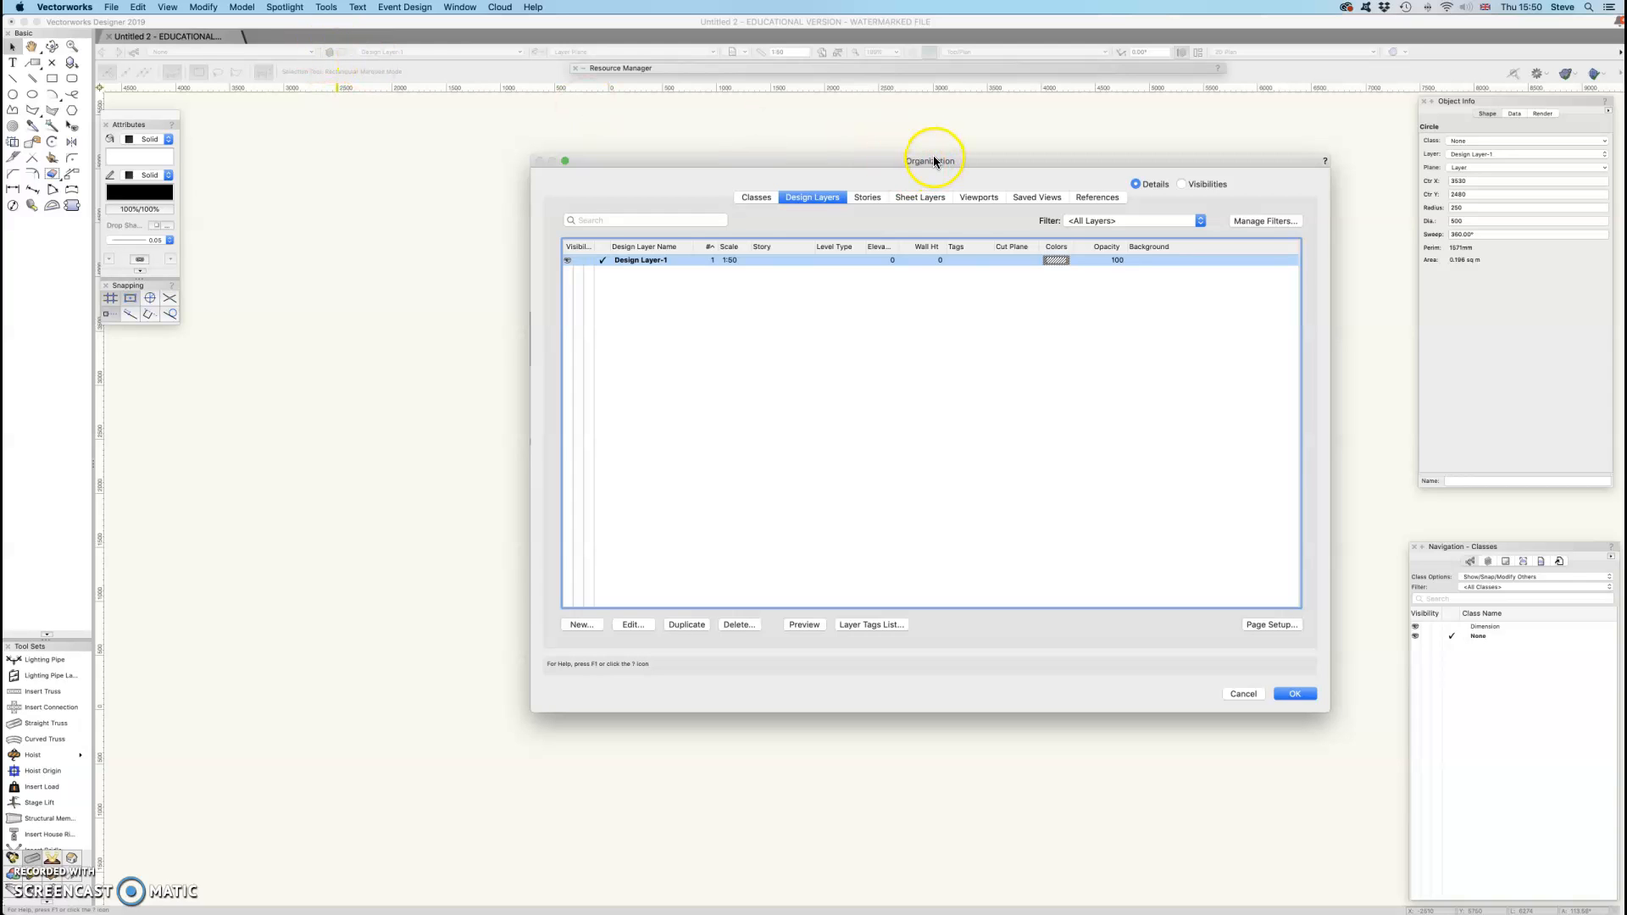
left_click(581, 625)
type("Squares")
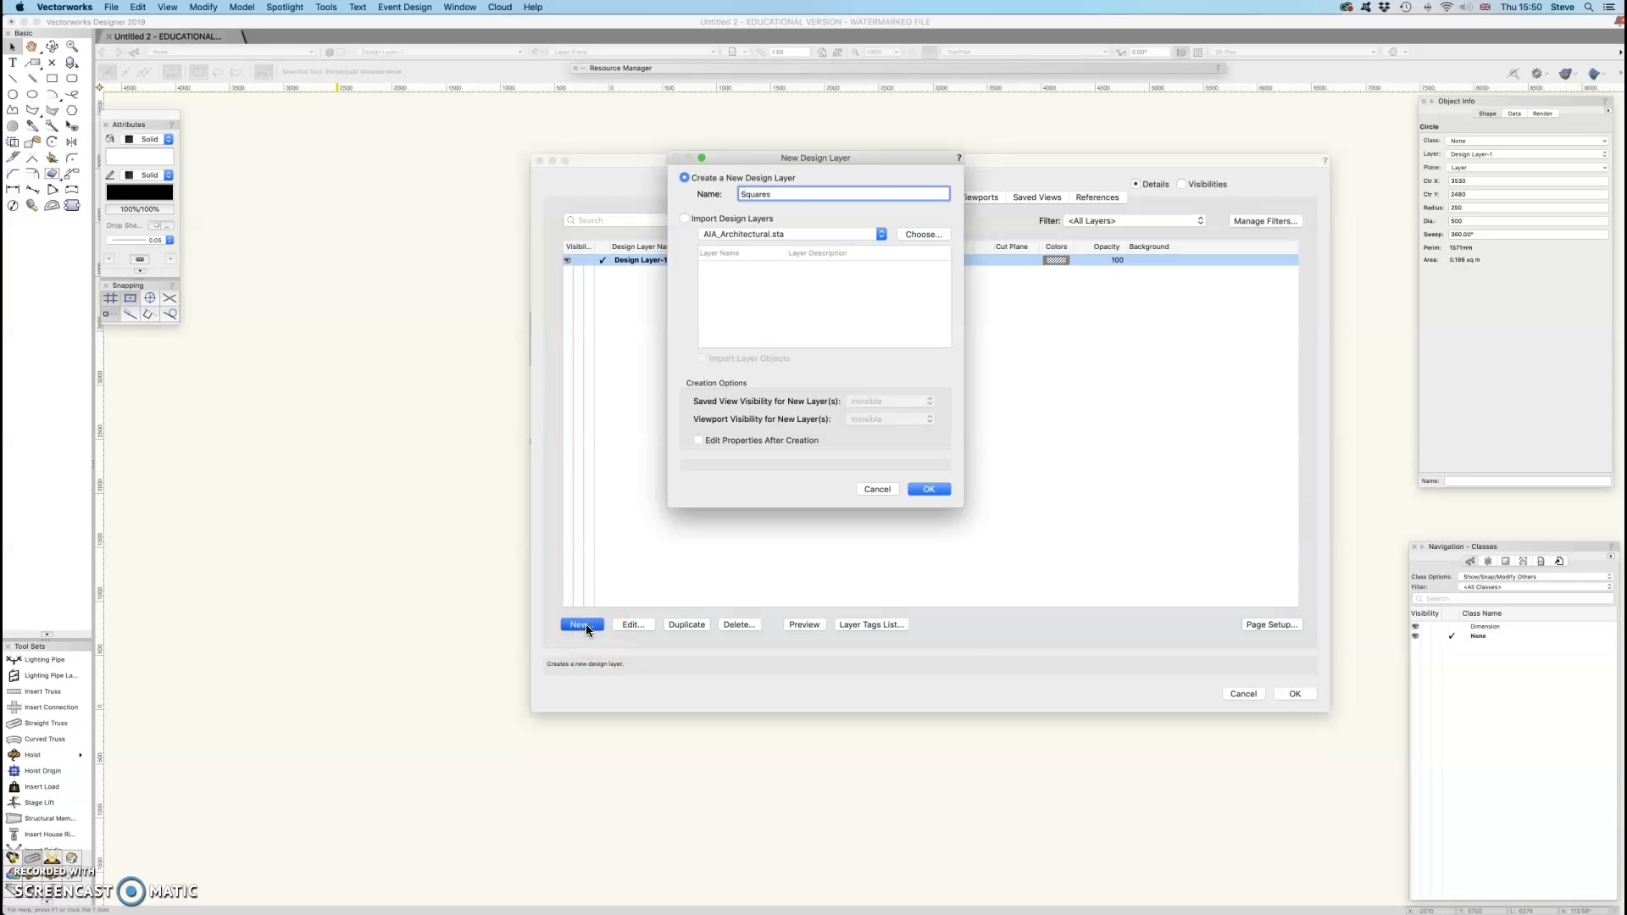
key("Return")
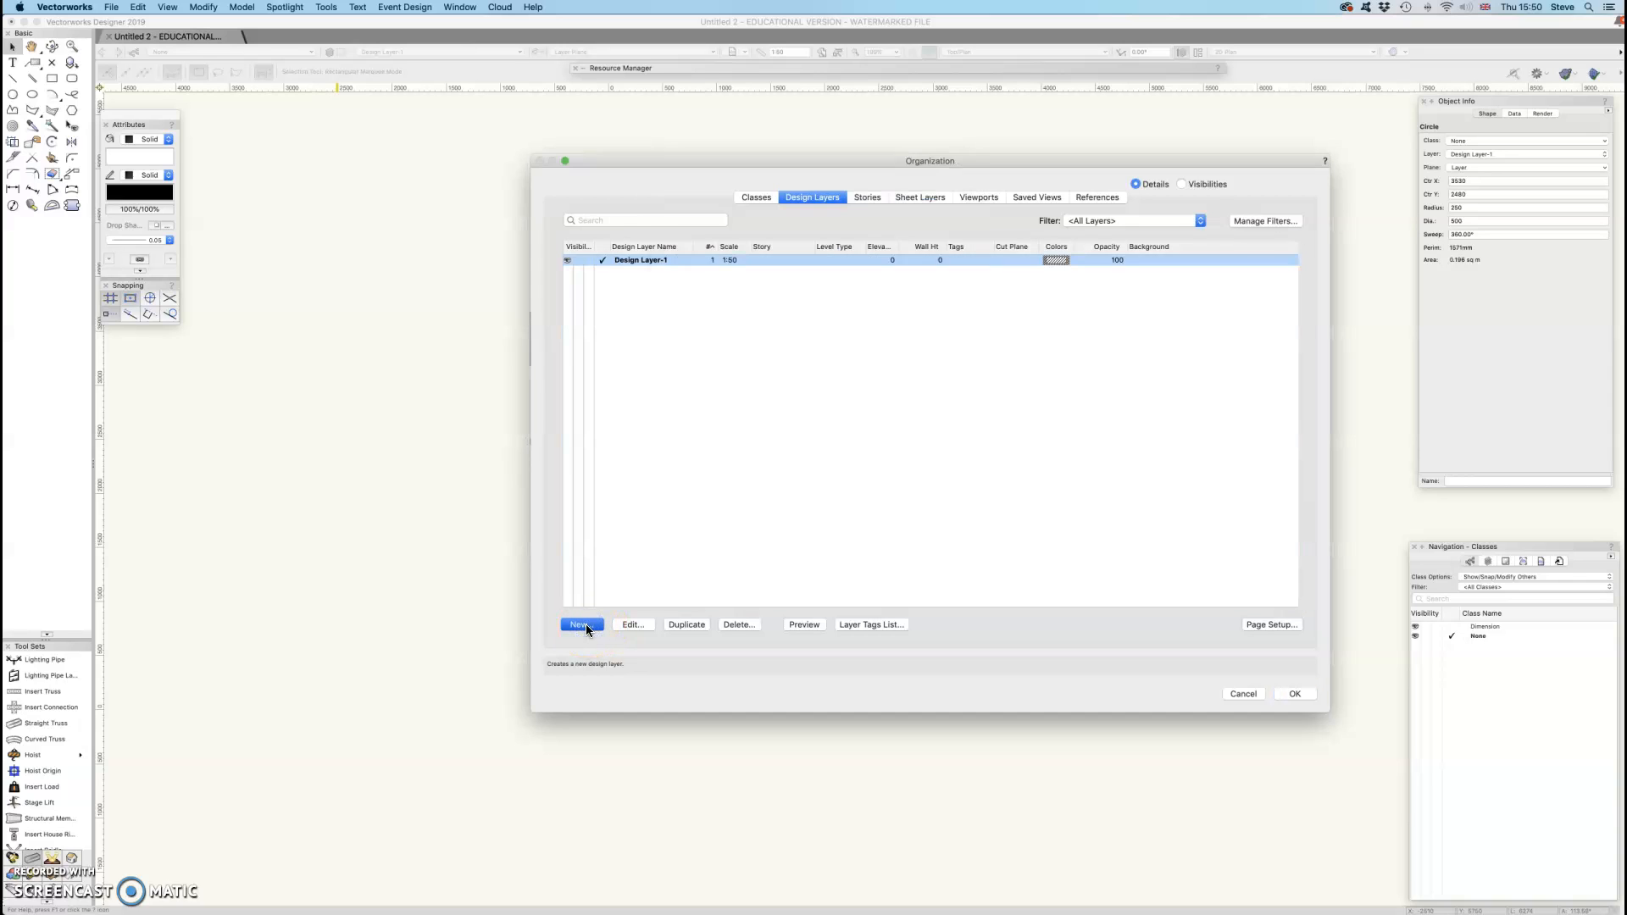
left_click(591, 625)
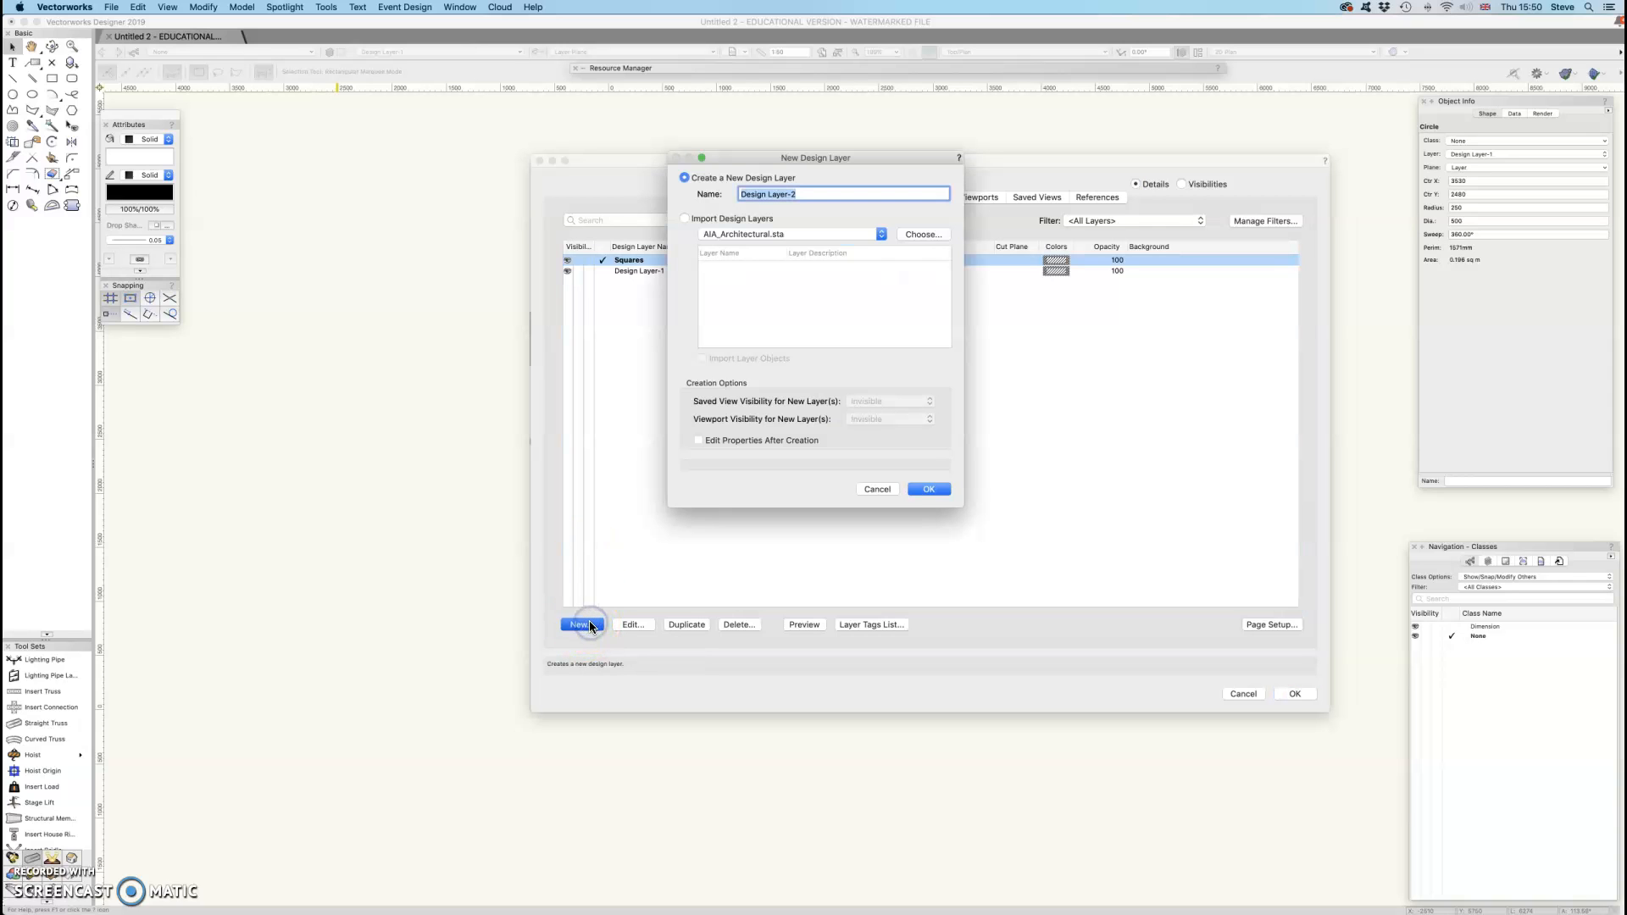
type("Circles")
key("Return")
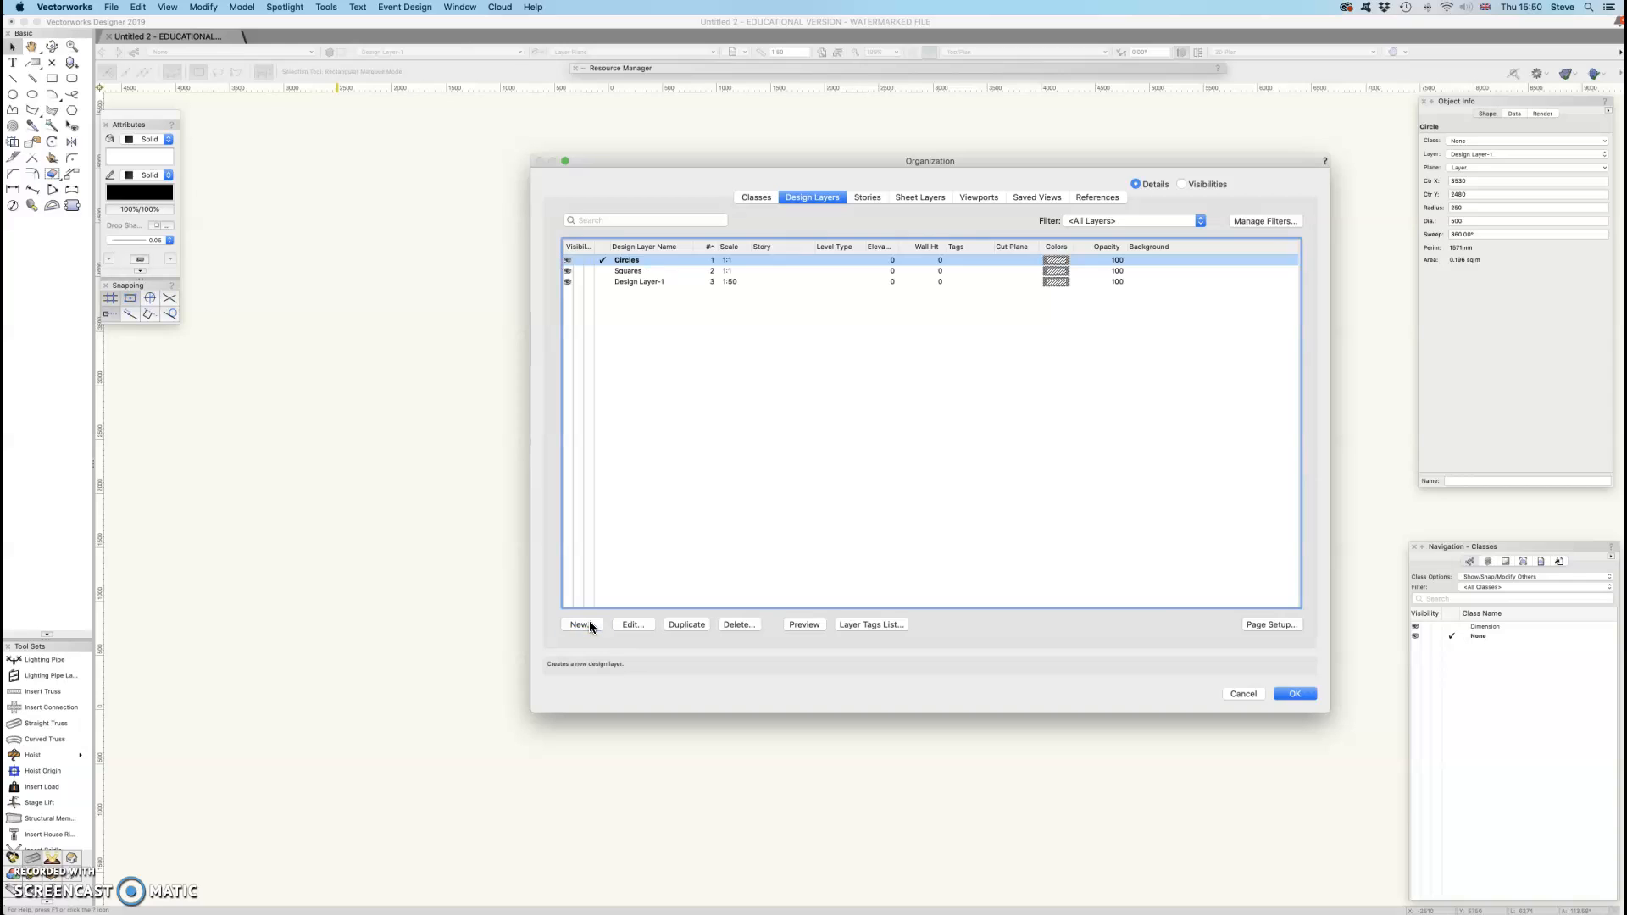
left_click(581, 625)
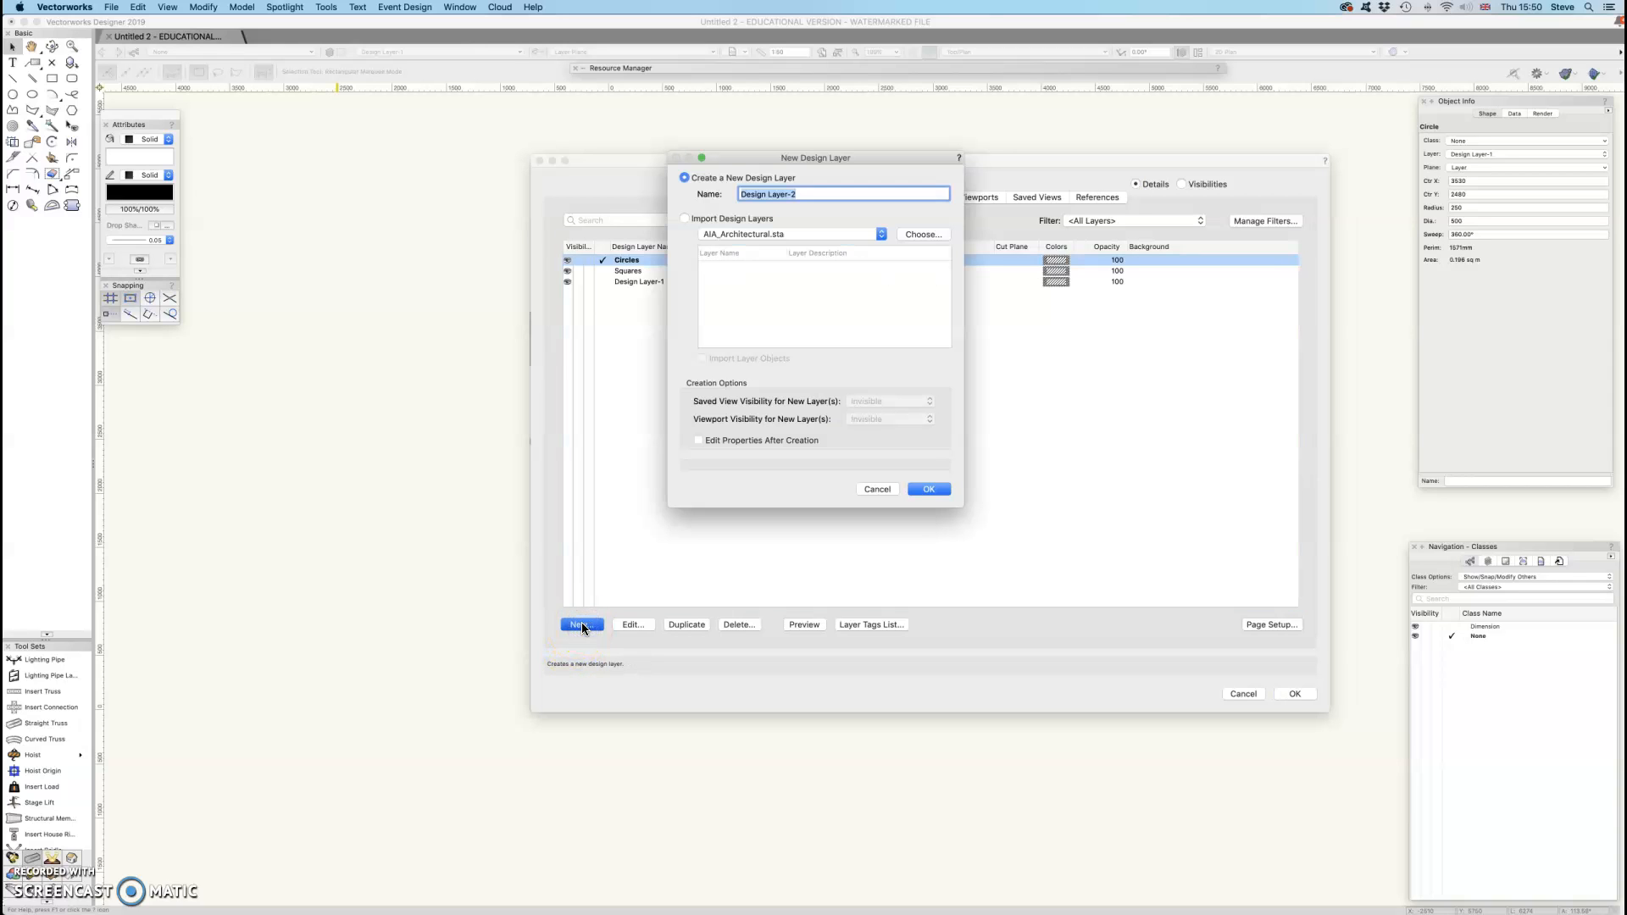
type("Triangles")
key("Return")
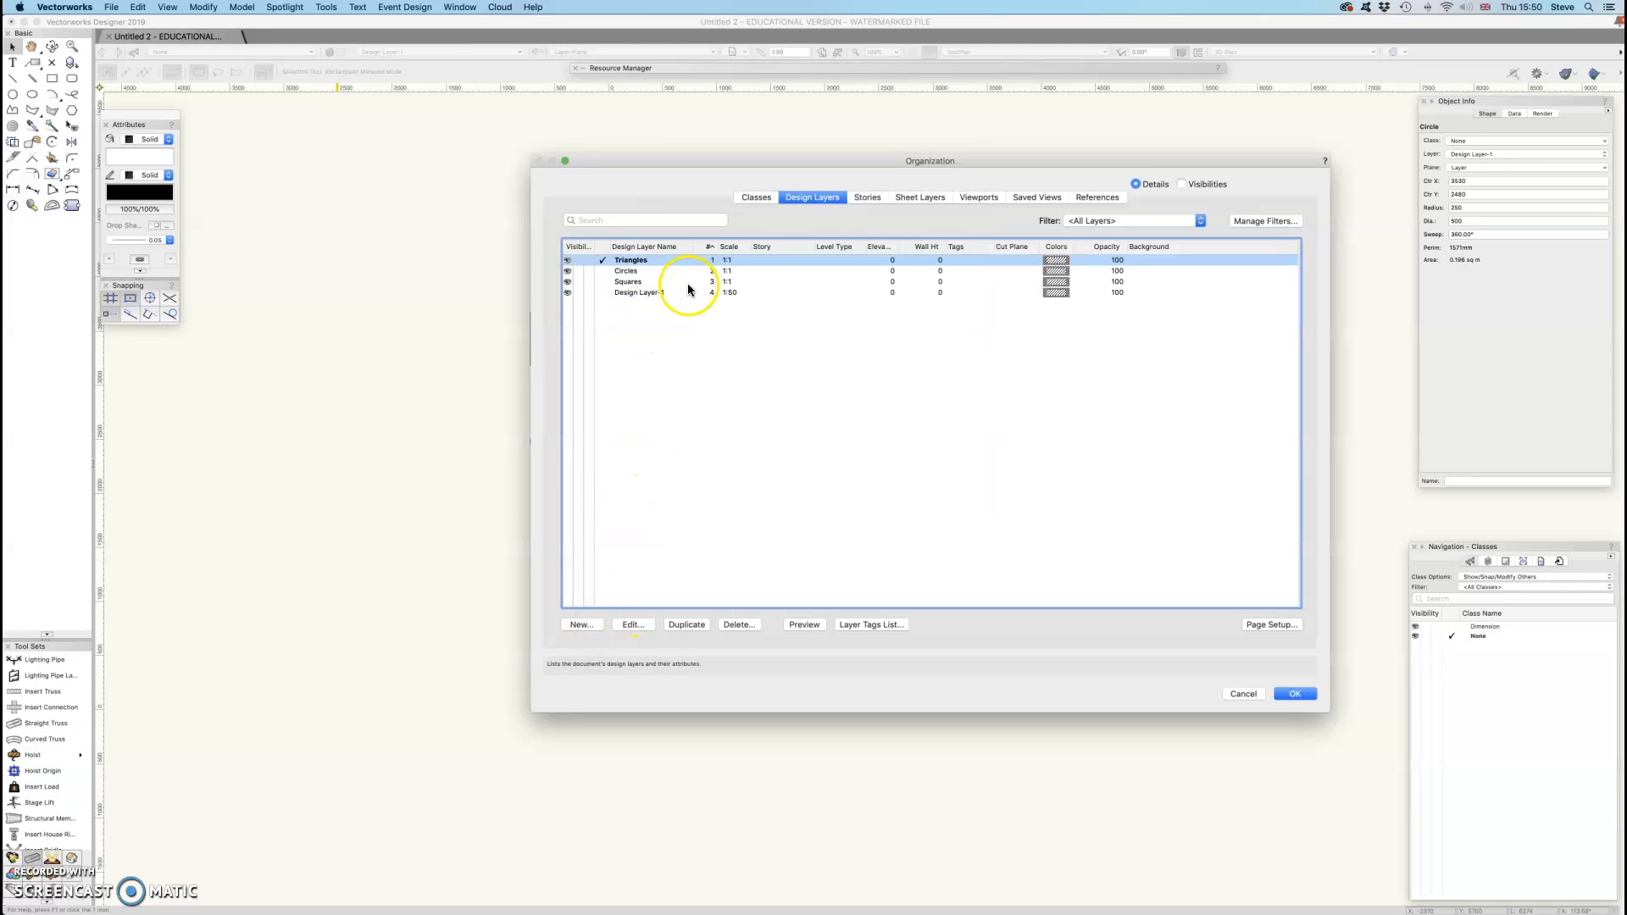
Change the scale of Design Layer-1 to 1:1 and apply the layer organization changes
left_click(730, 292)
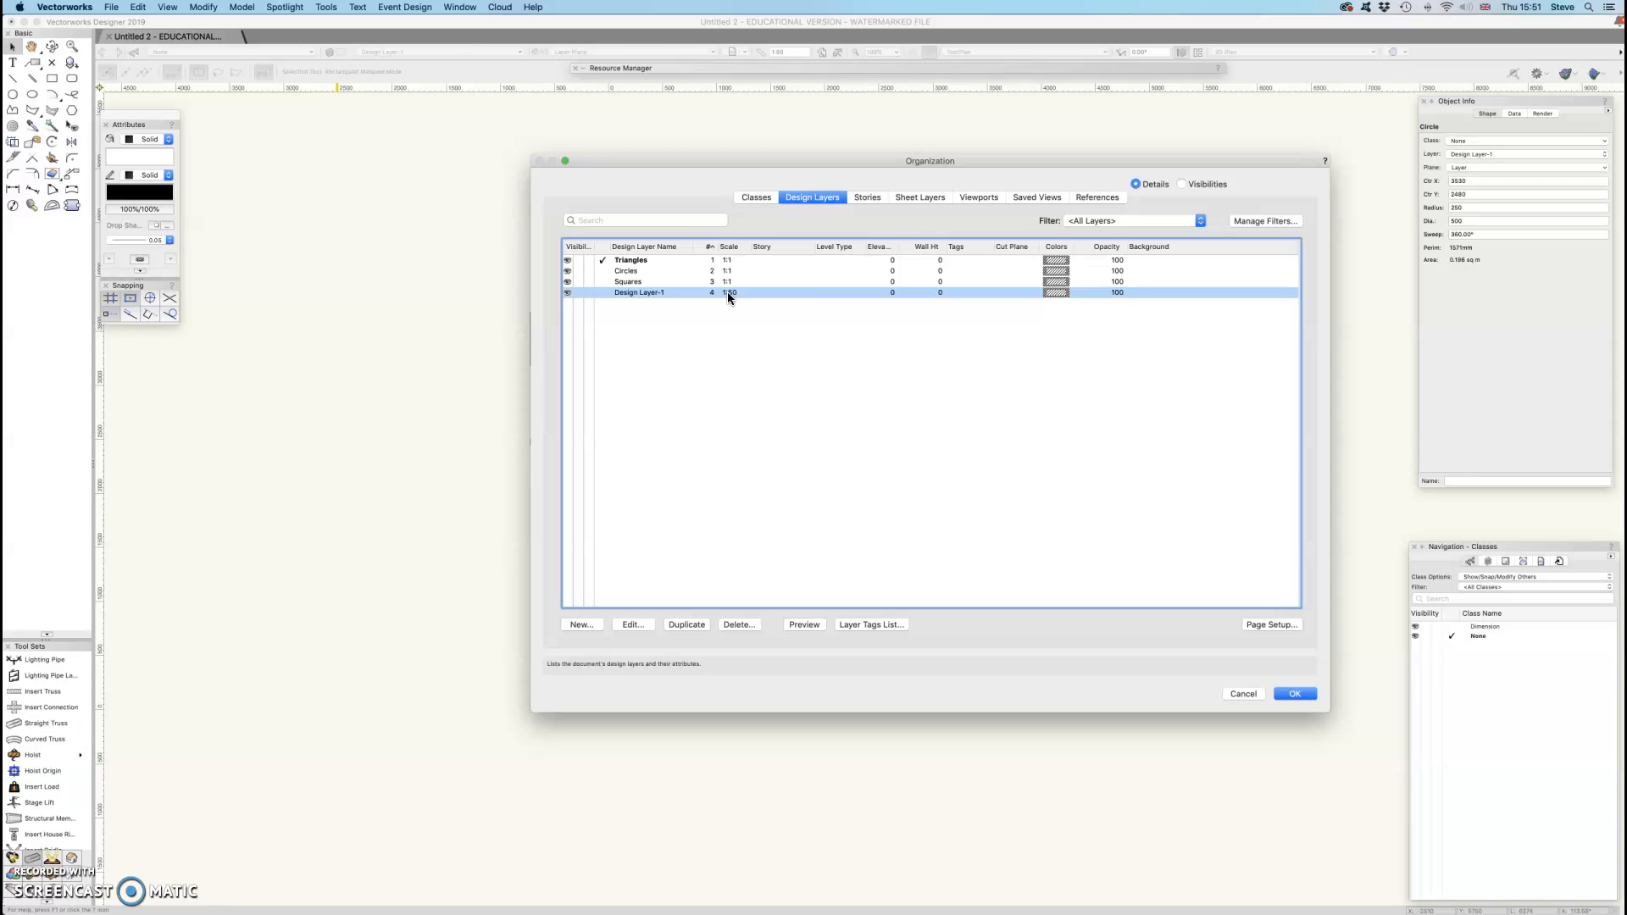
right_click(728, 292)
left_click(738, 297)
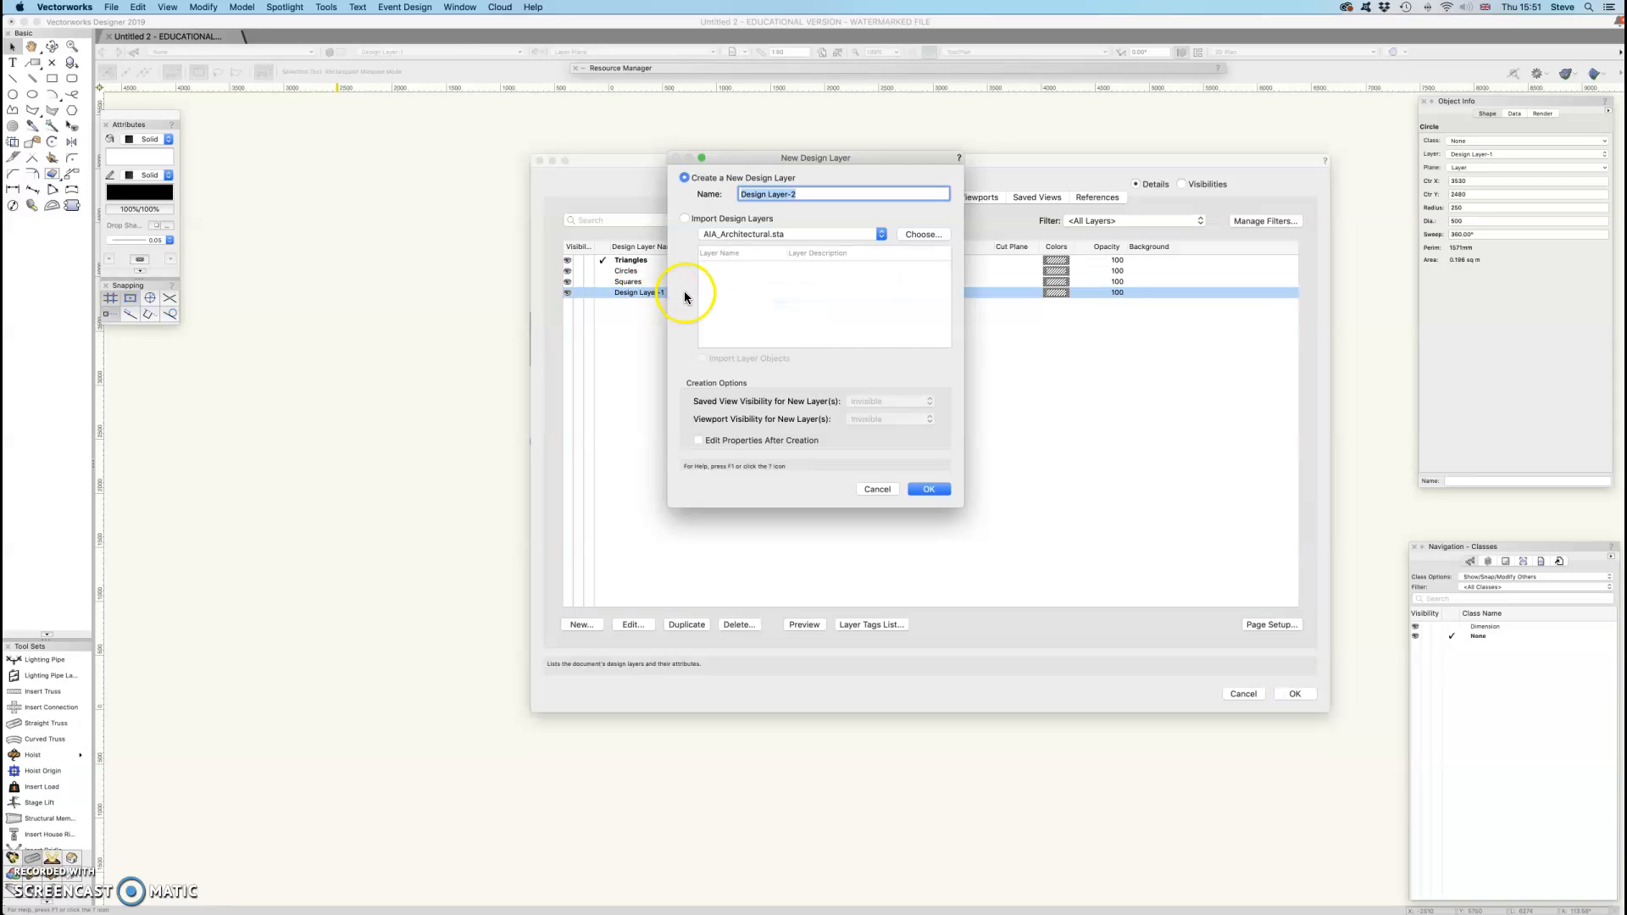
left_click(879, 489)
left_click(636, 625)
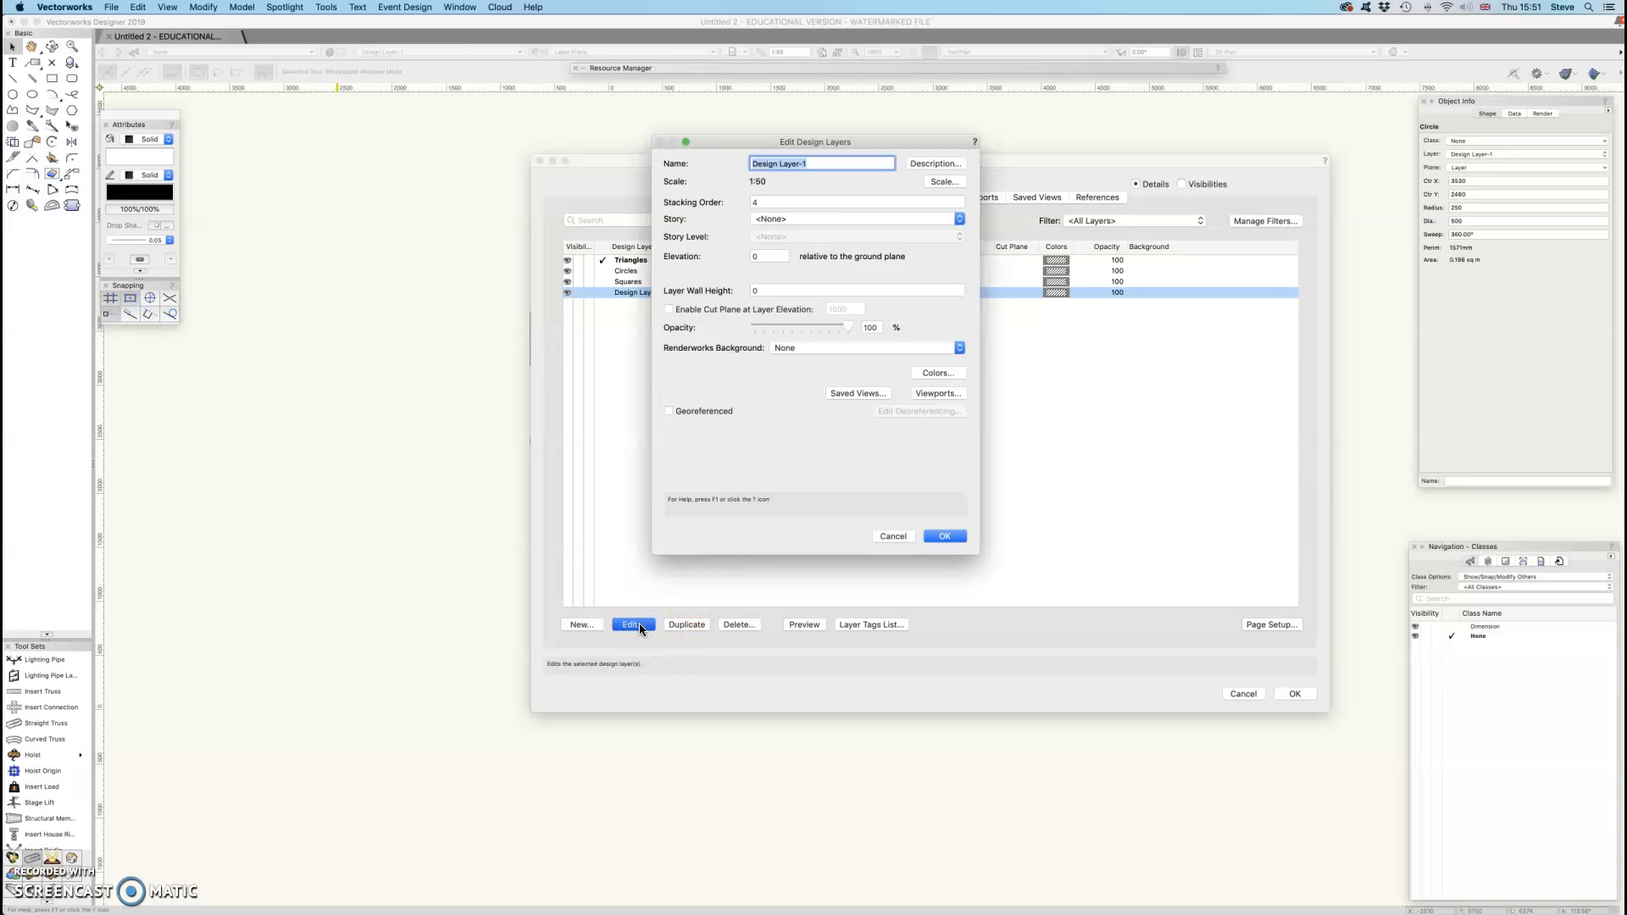
left_click(946, 183)
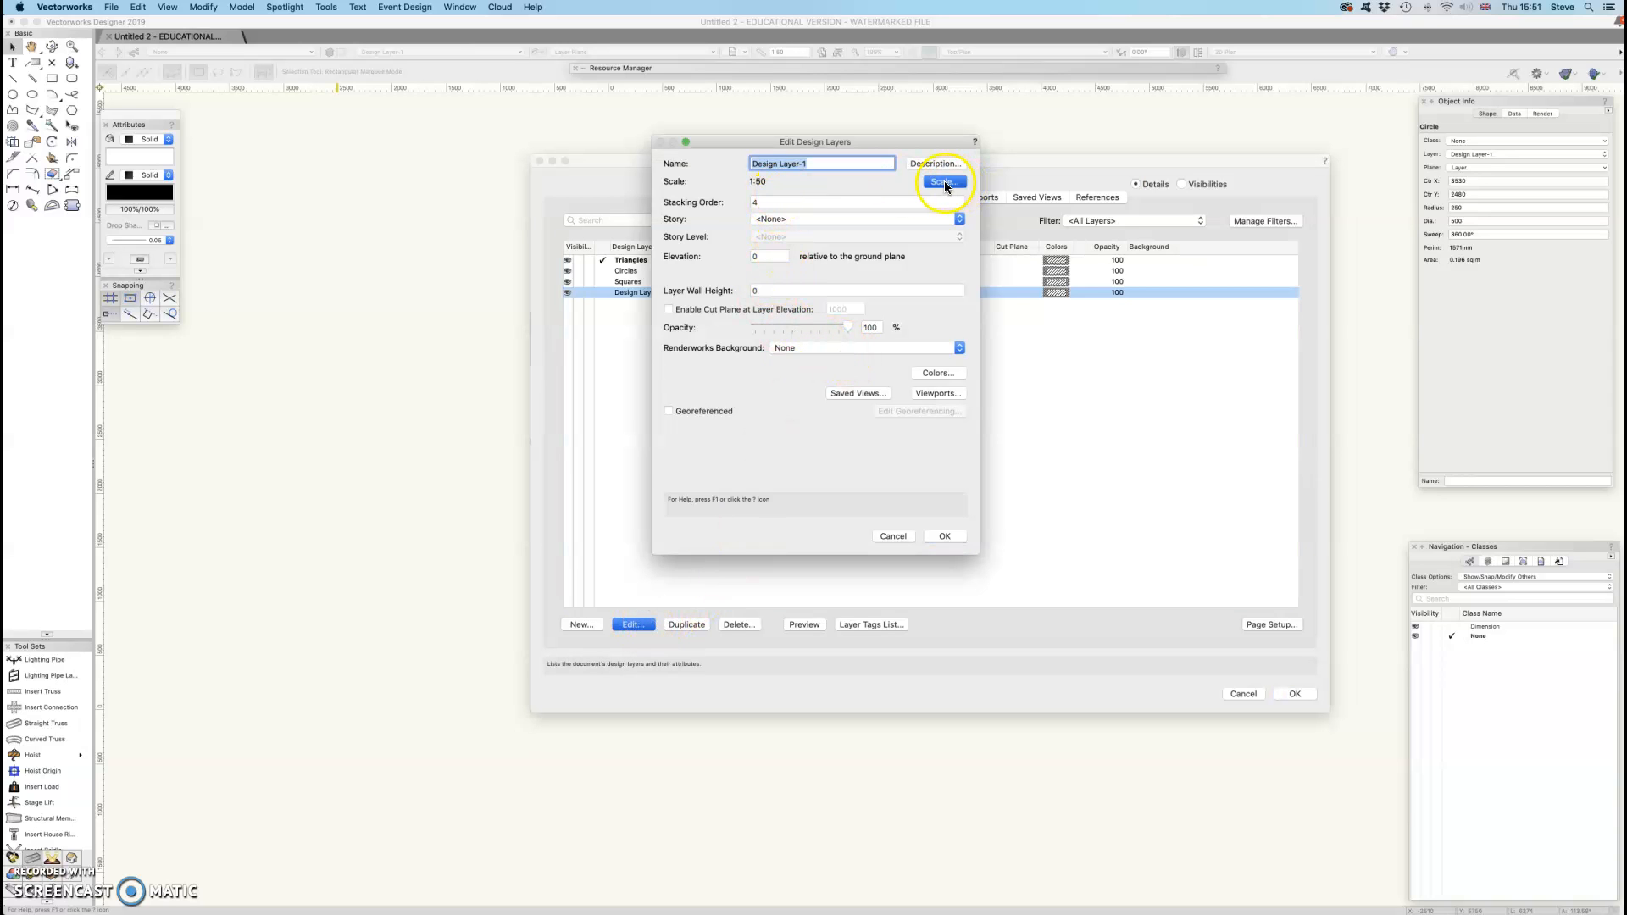
left_click(846, 218)
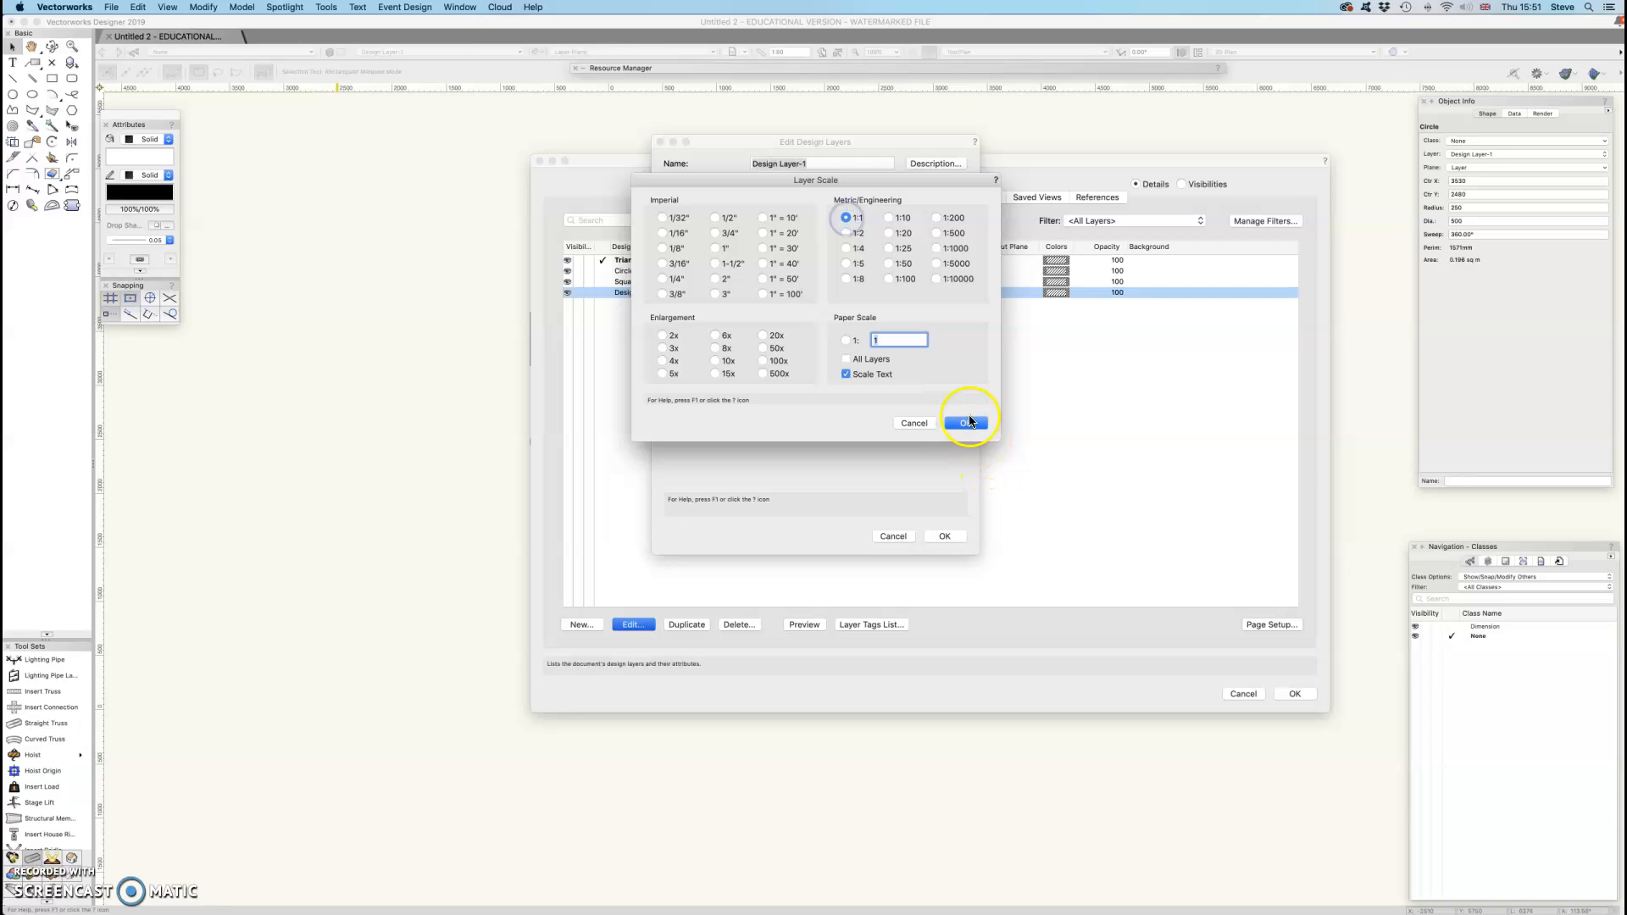
left_click(967, 423)
left_click(944, 536)
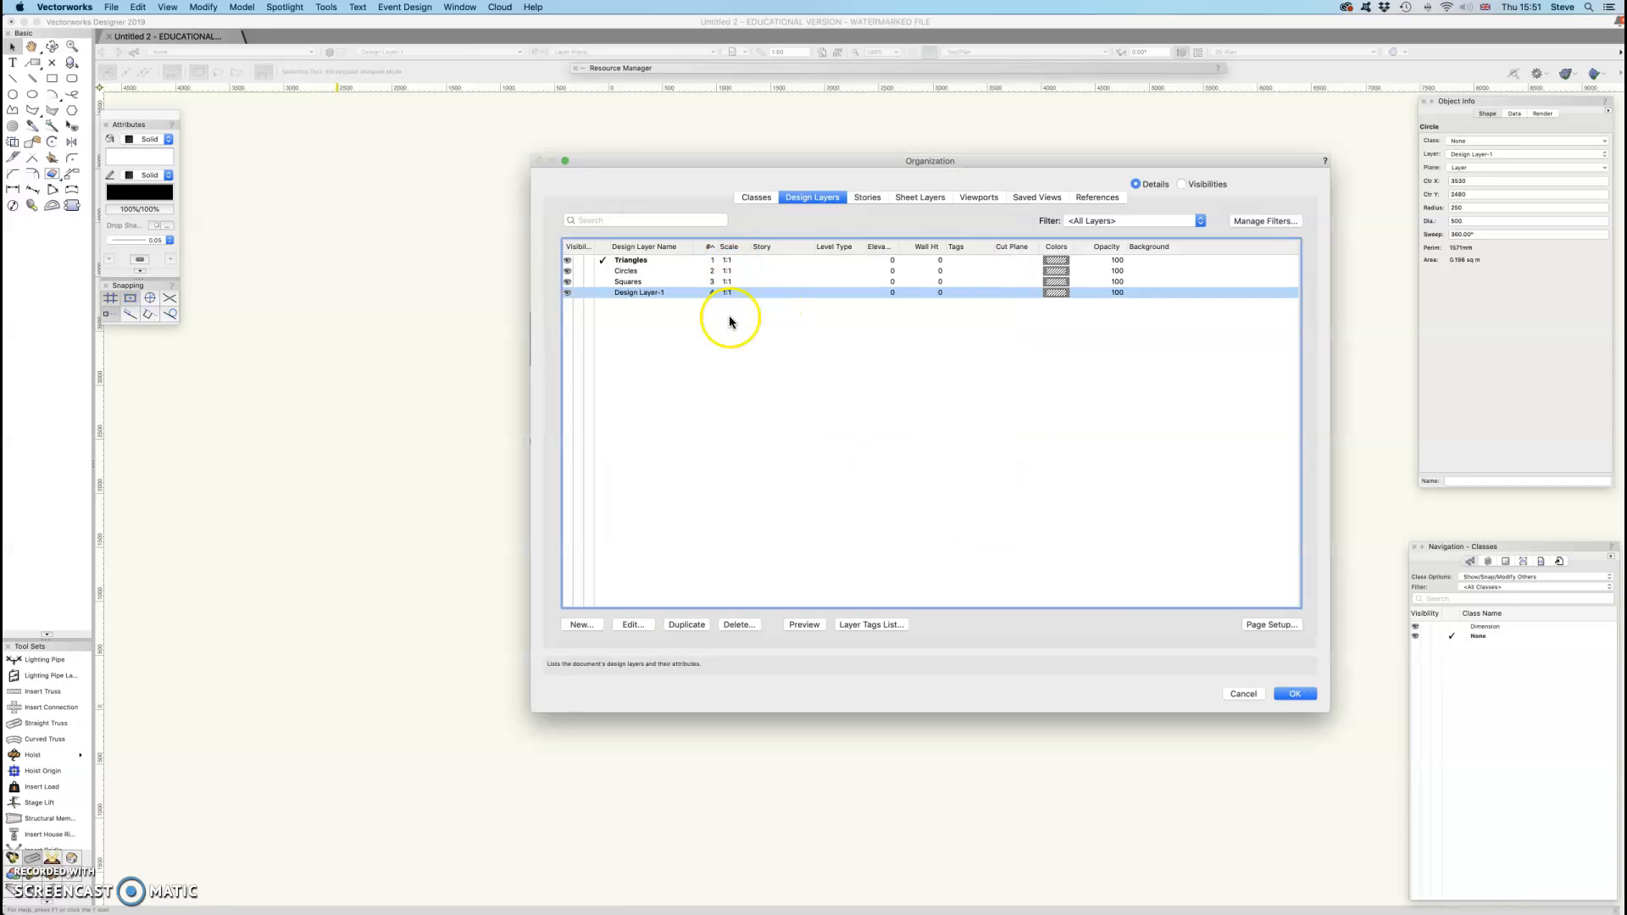
left_click(1302, 695)
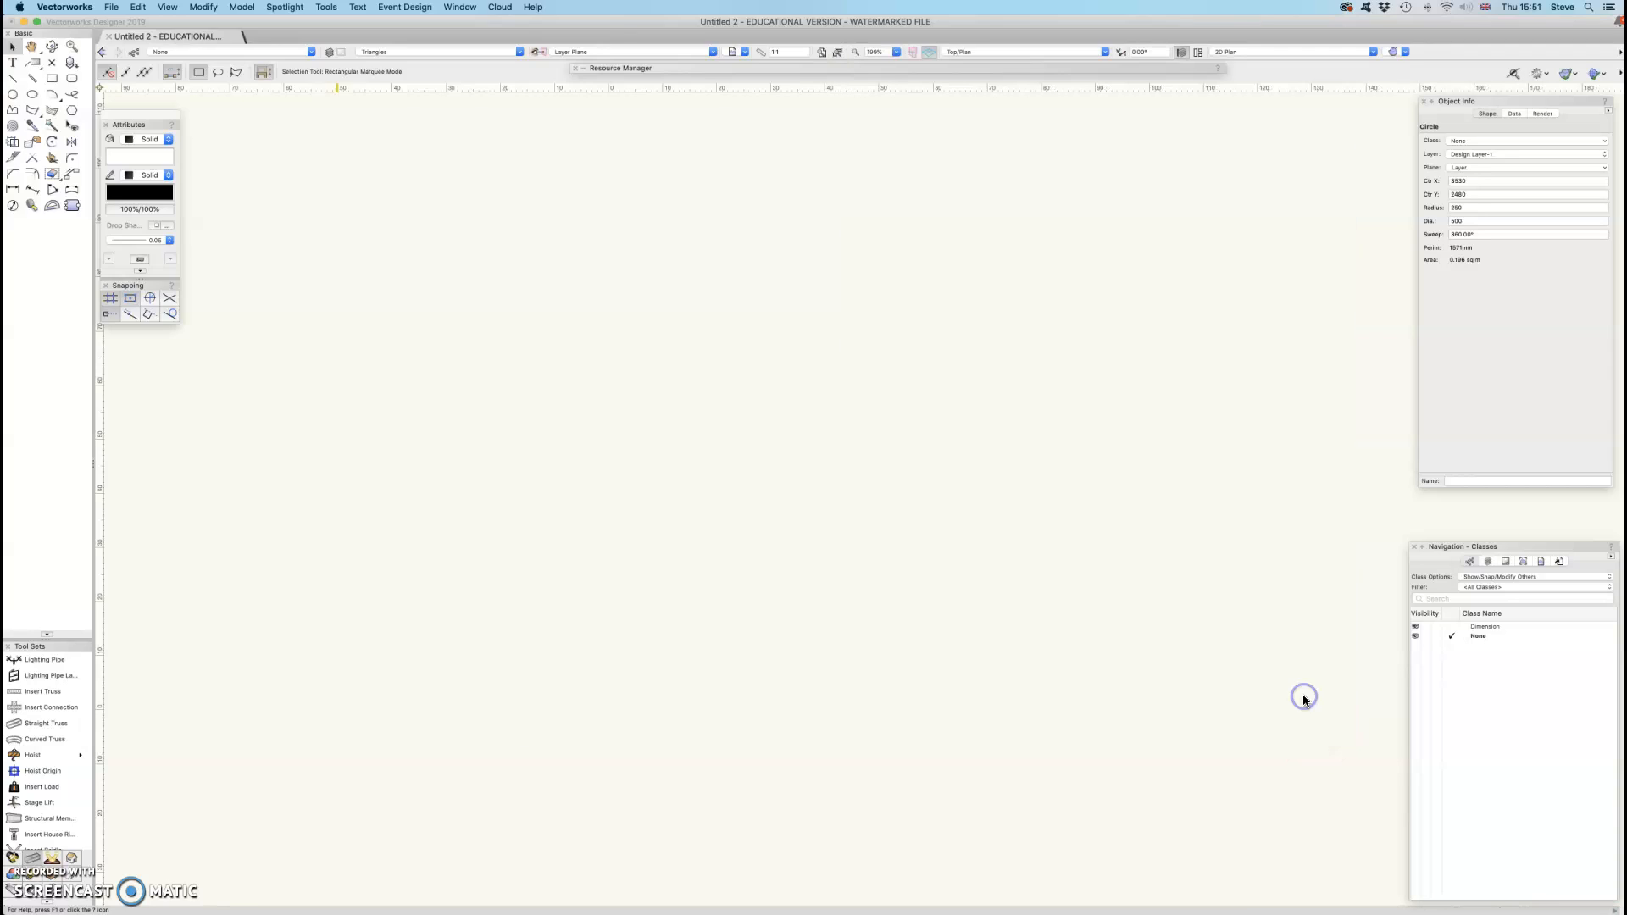
Bring all the shapes back into view and set the design layer options to Show/Snap/Modify Others
left_click(833, 54)
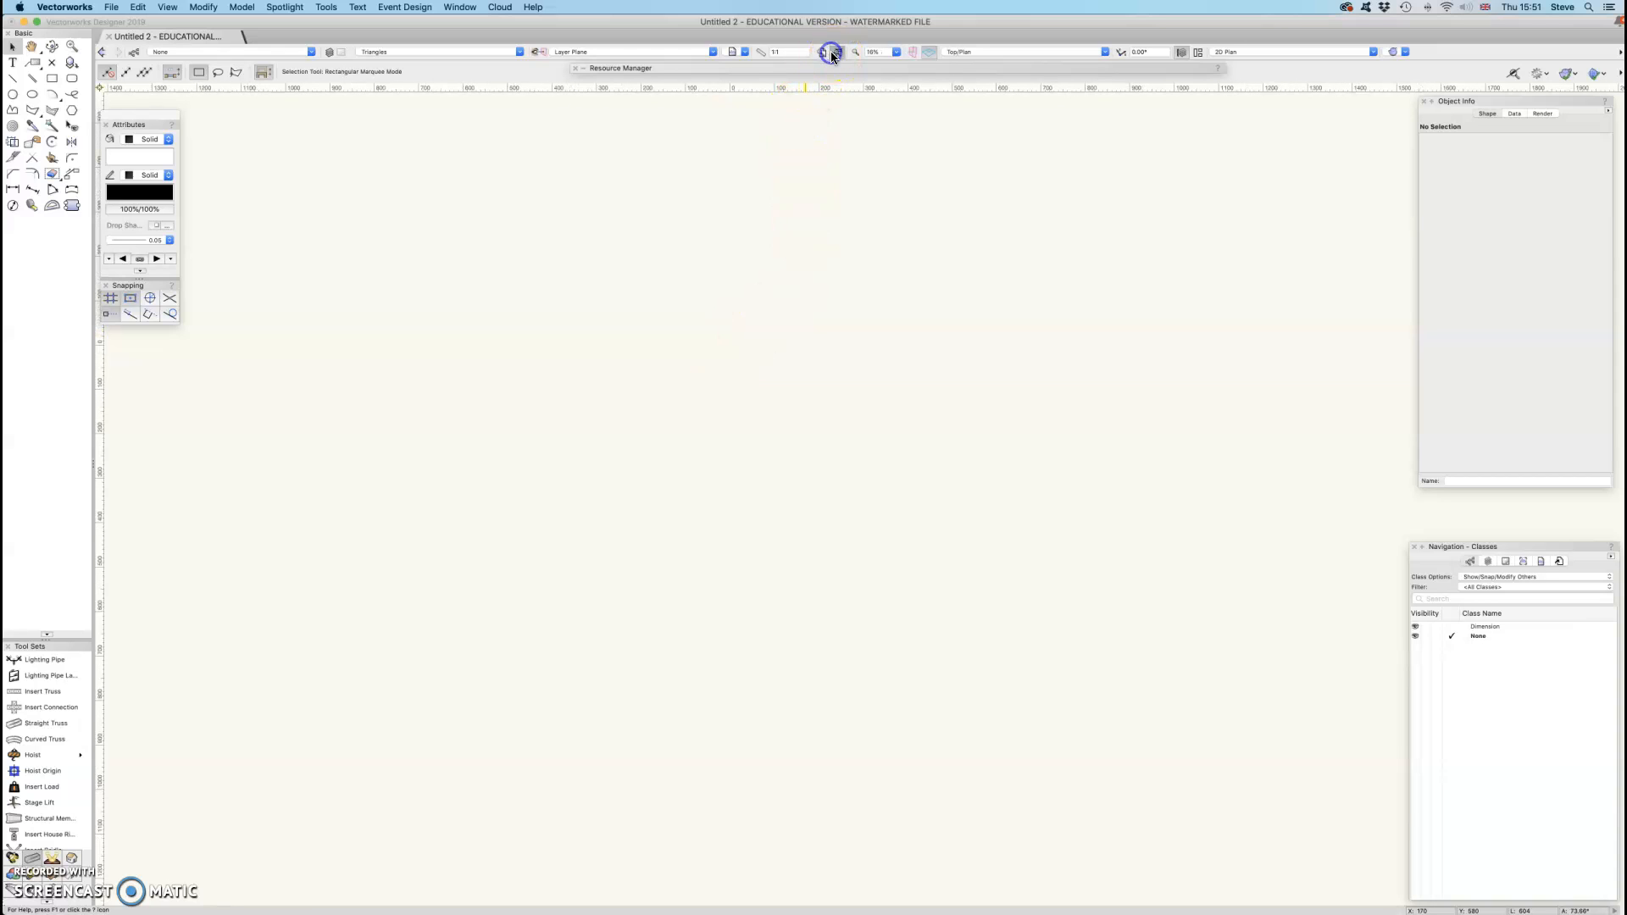
left_click(822, 53)
left_click(835, 54)
scroll(901, 328, "down", 8)
scroll(901, 328, "up", 2)
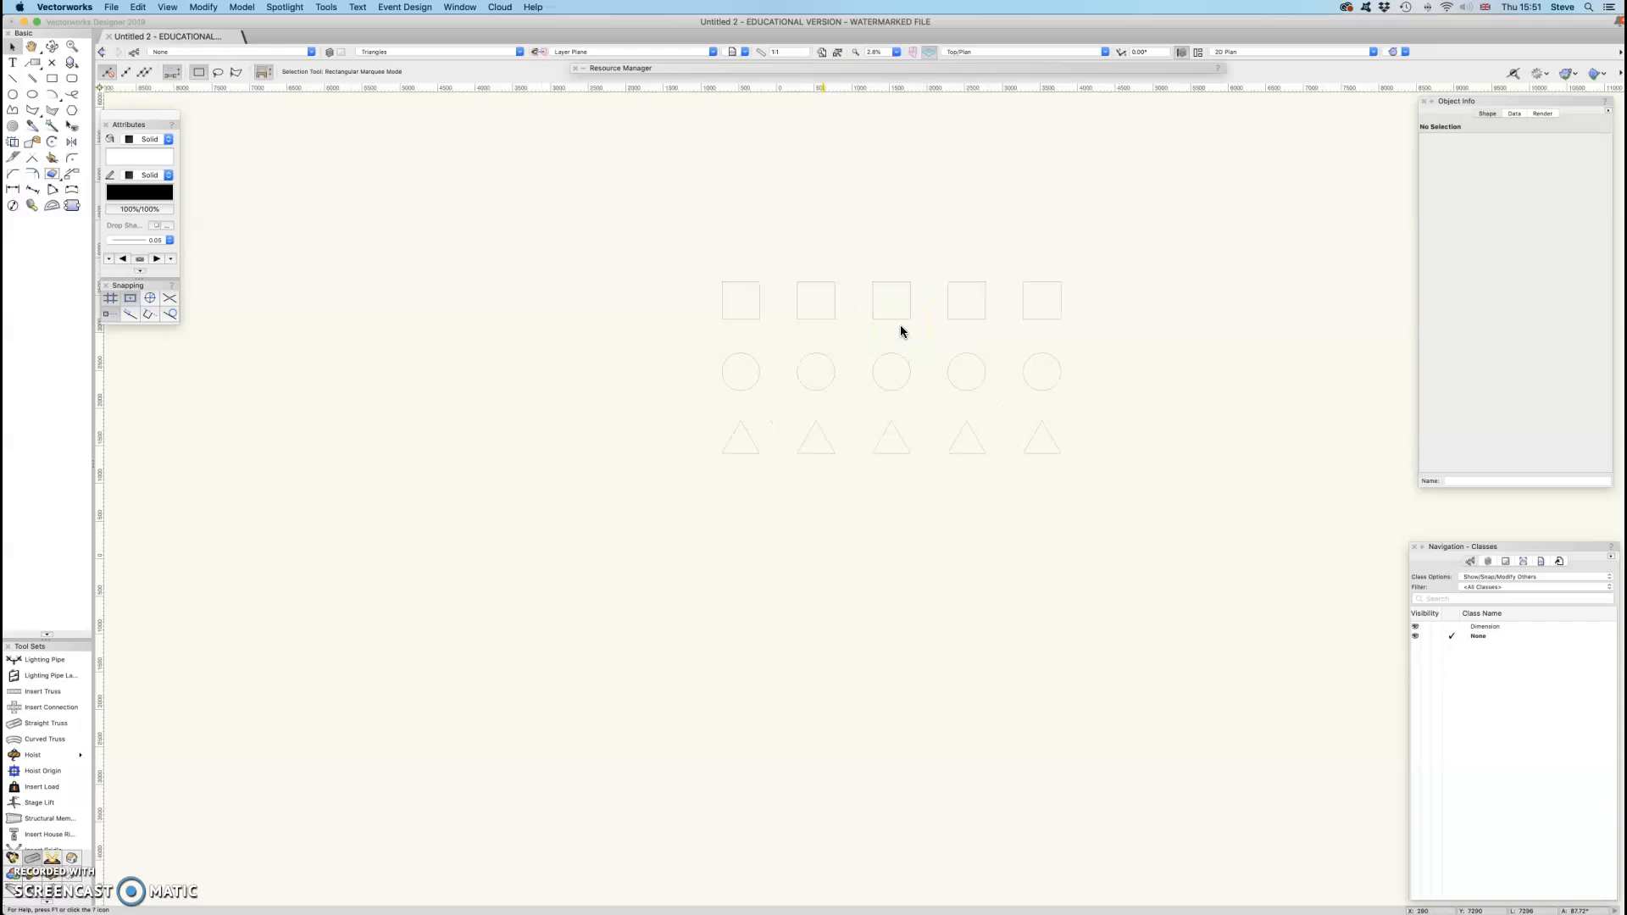
left_click(1489, 561)
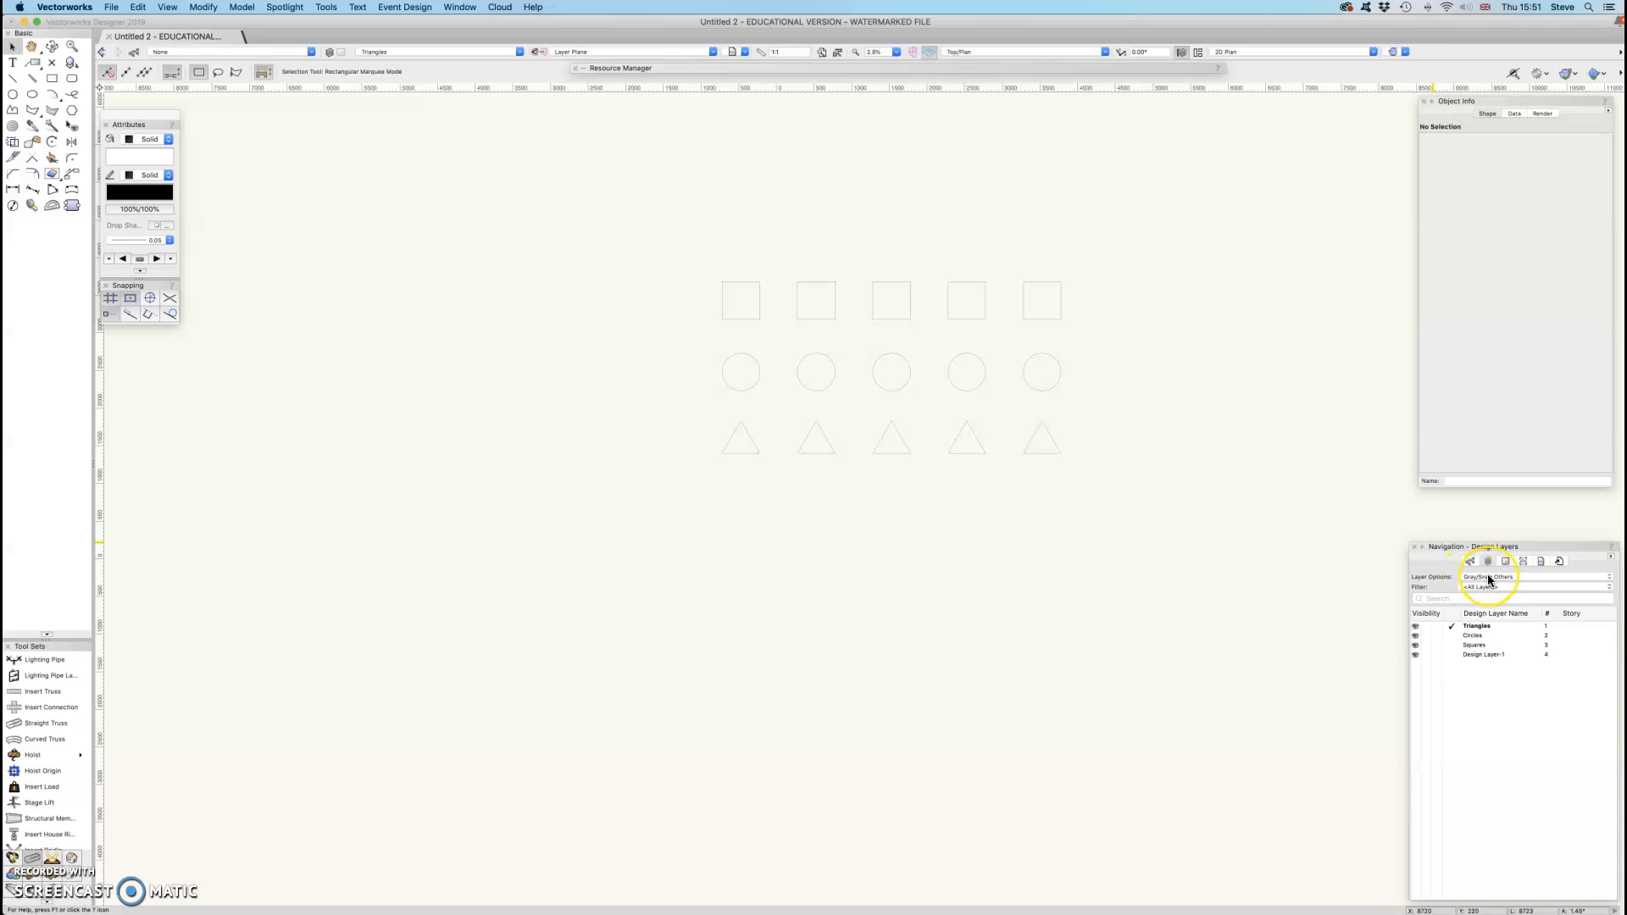
left_click(1488, 575)
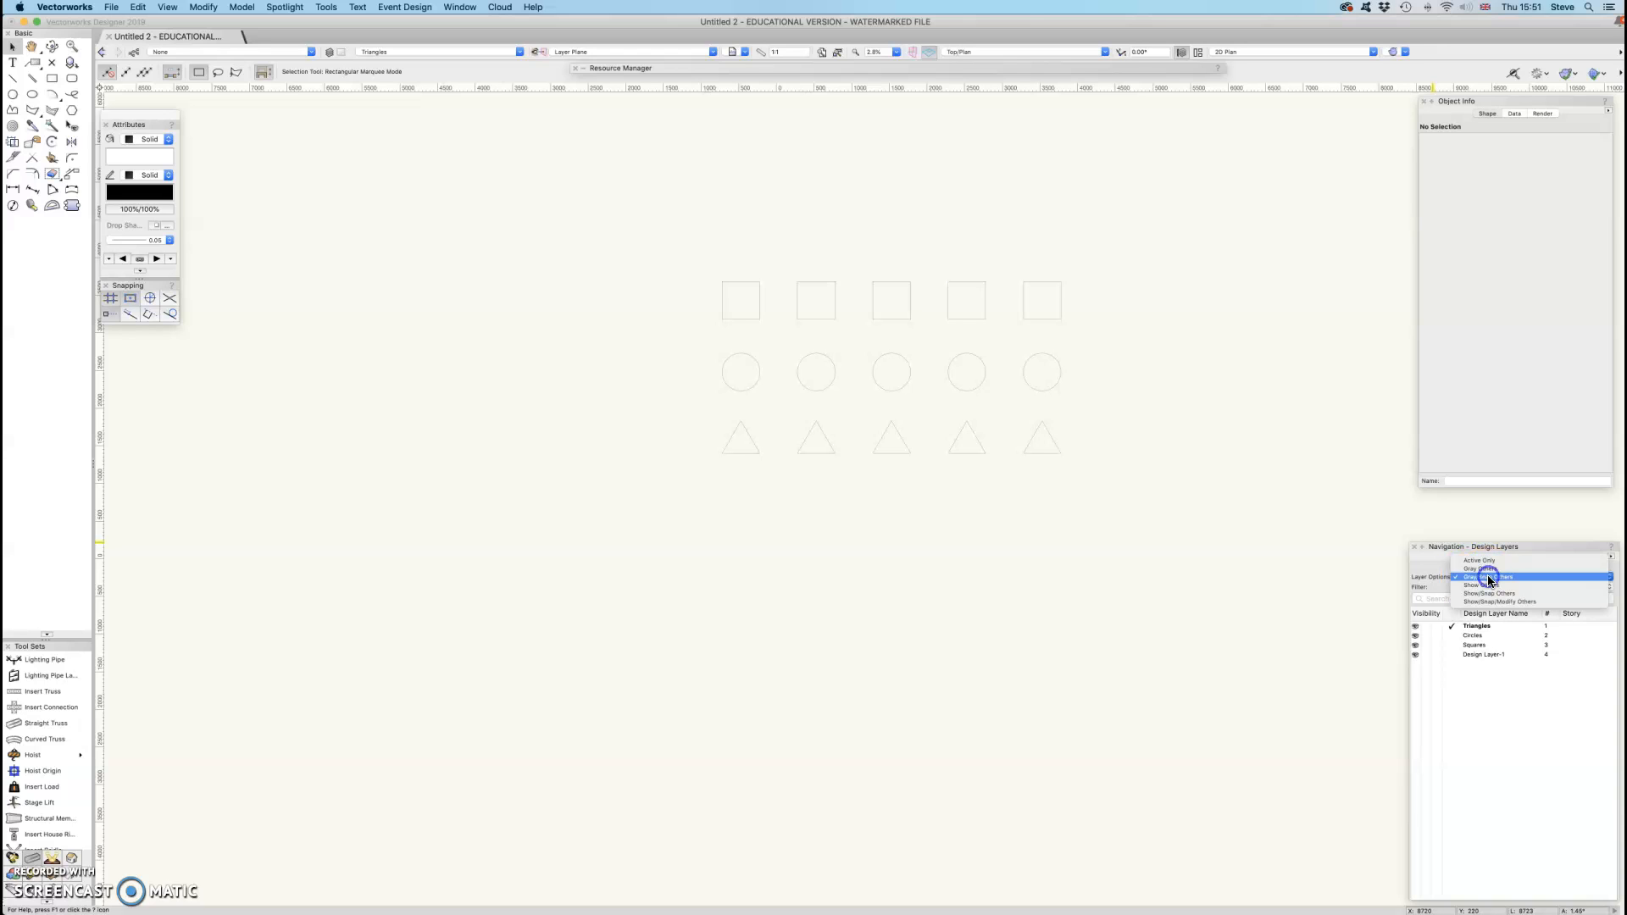
left_click(1491, 601)
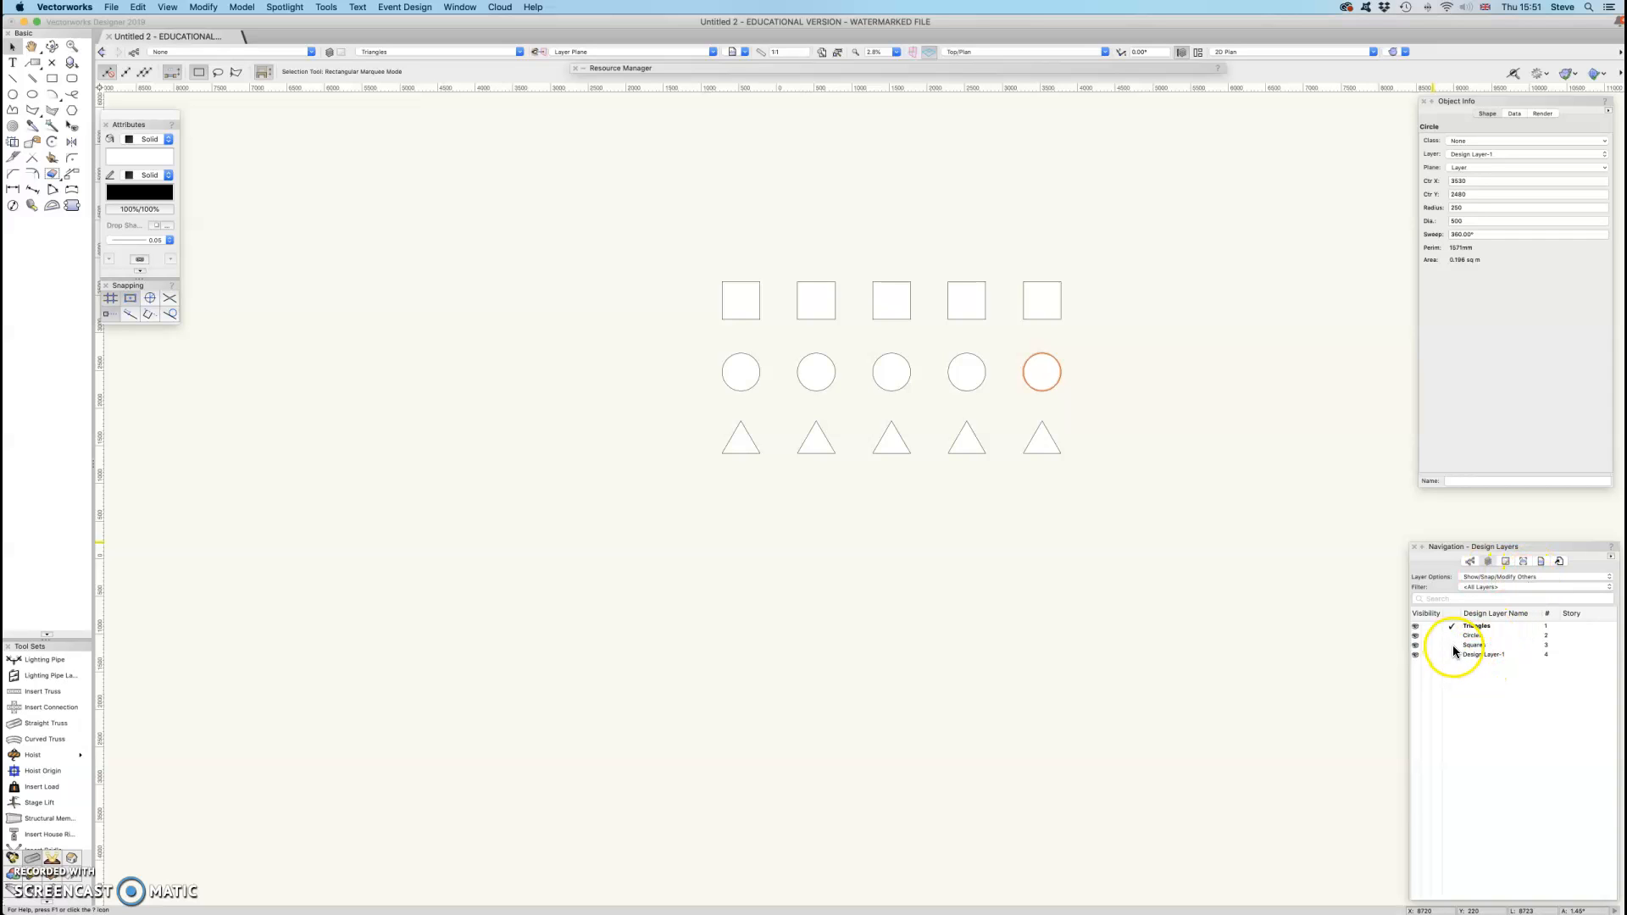
Assign the row of five squares to the Squares design layer
middle_click_drag(1128, 500, 1020, 556)
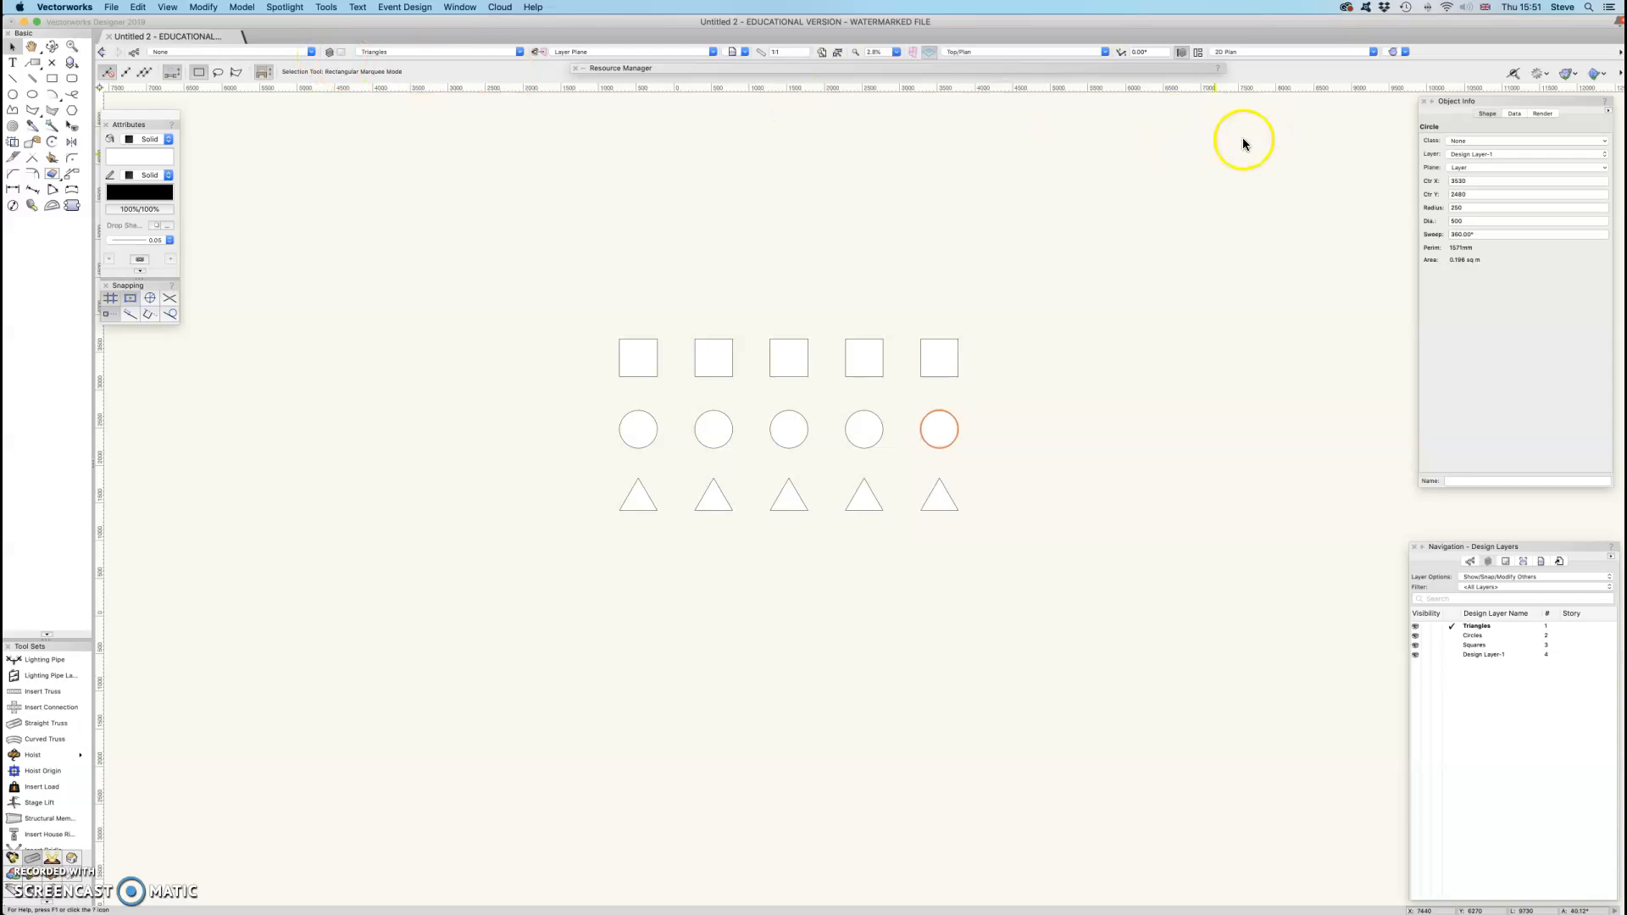
left_click_drag(572, 286, 1032, 384)
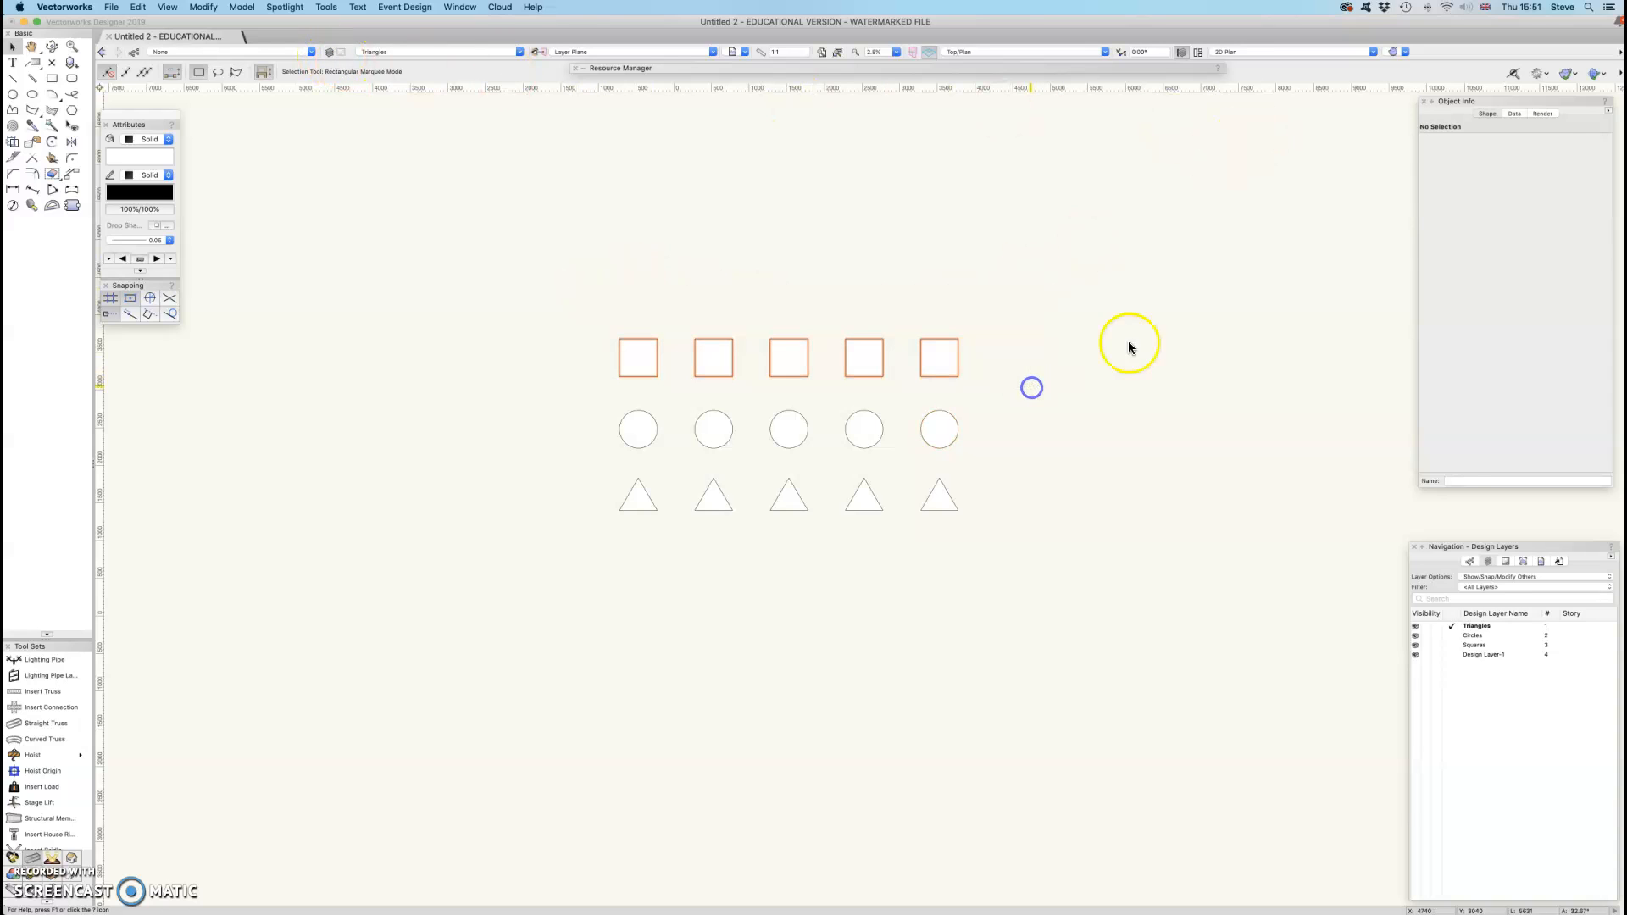
left_click(1472, 154)
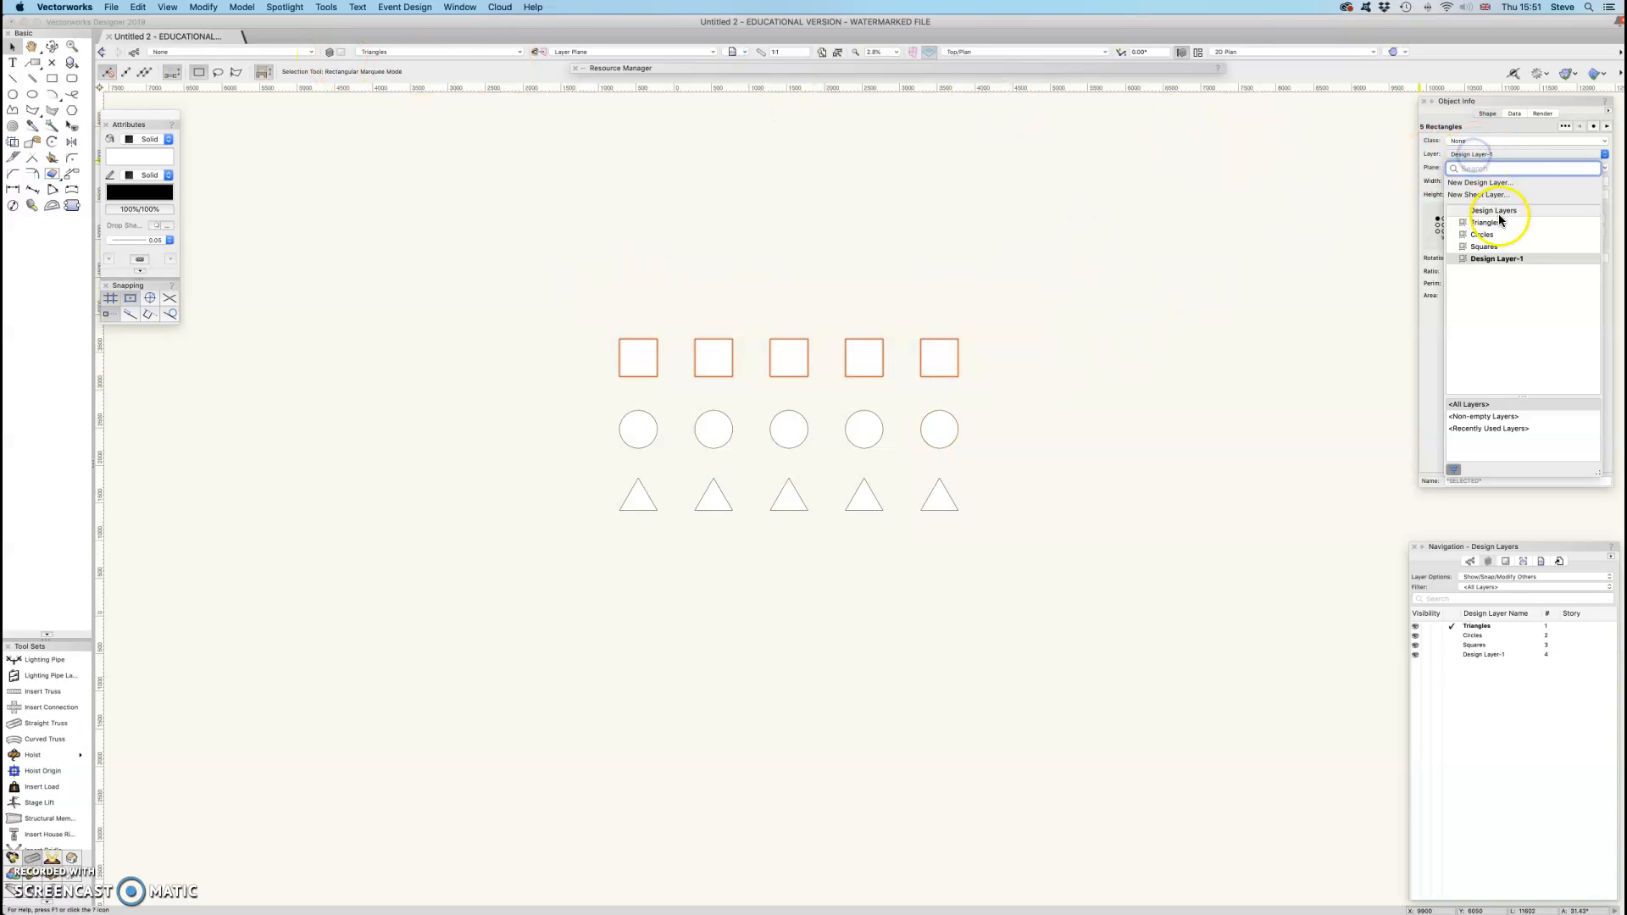
left_click(1483, 247)
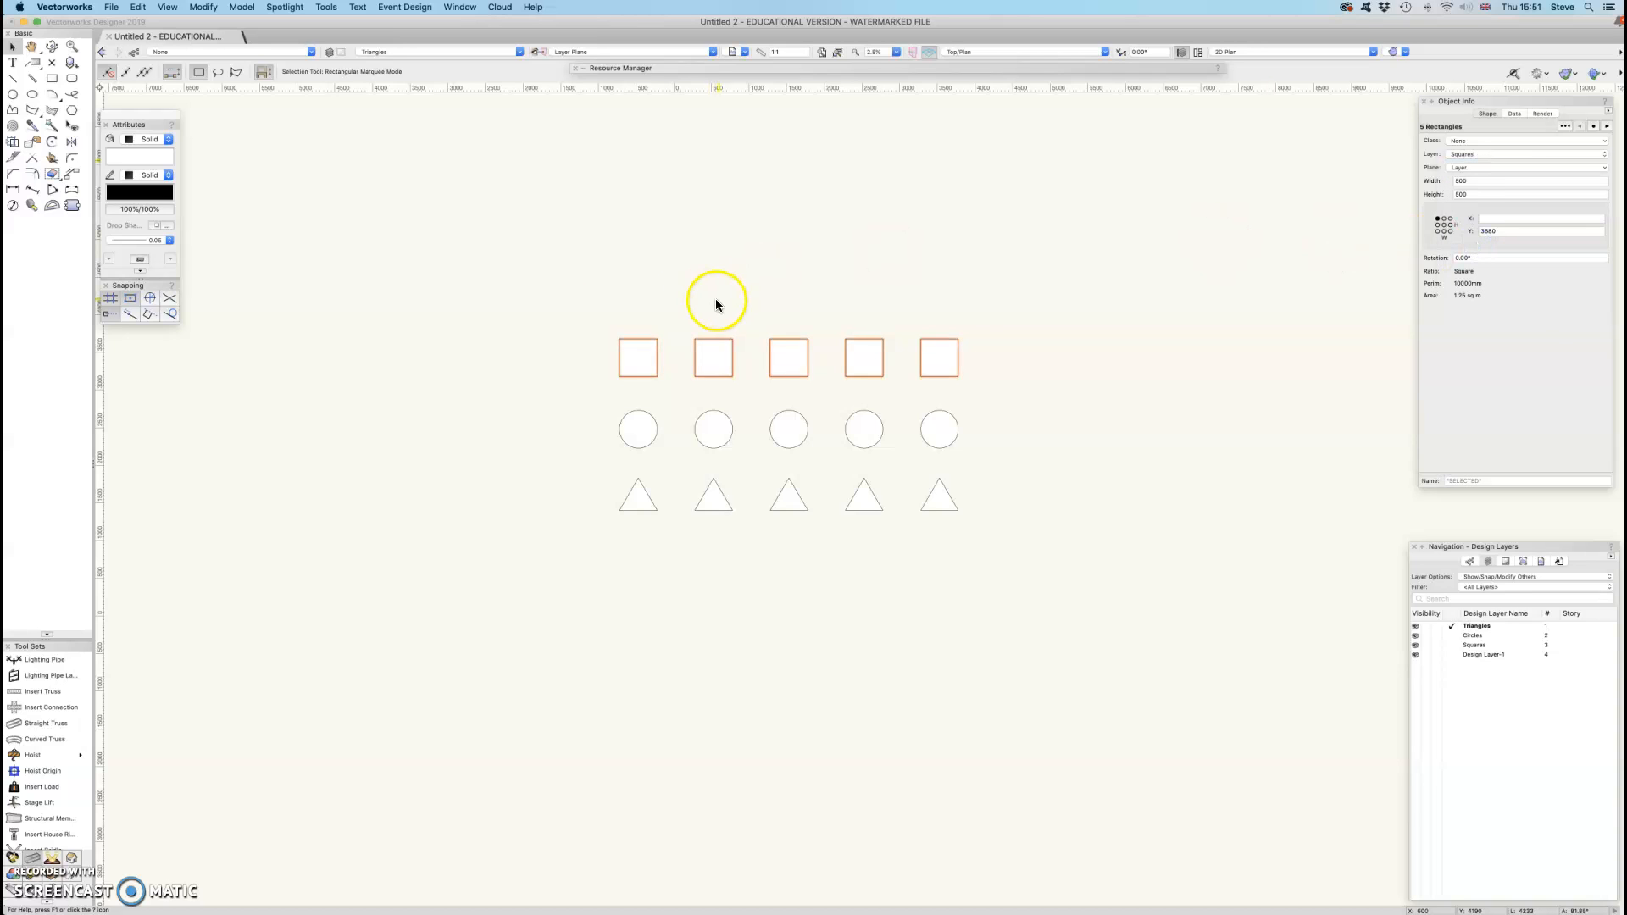
Assign the row of five circles to the Circles design layer
left_click(497, 393)
left_click_drag(570, 400, 1006, 459)
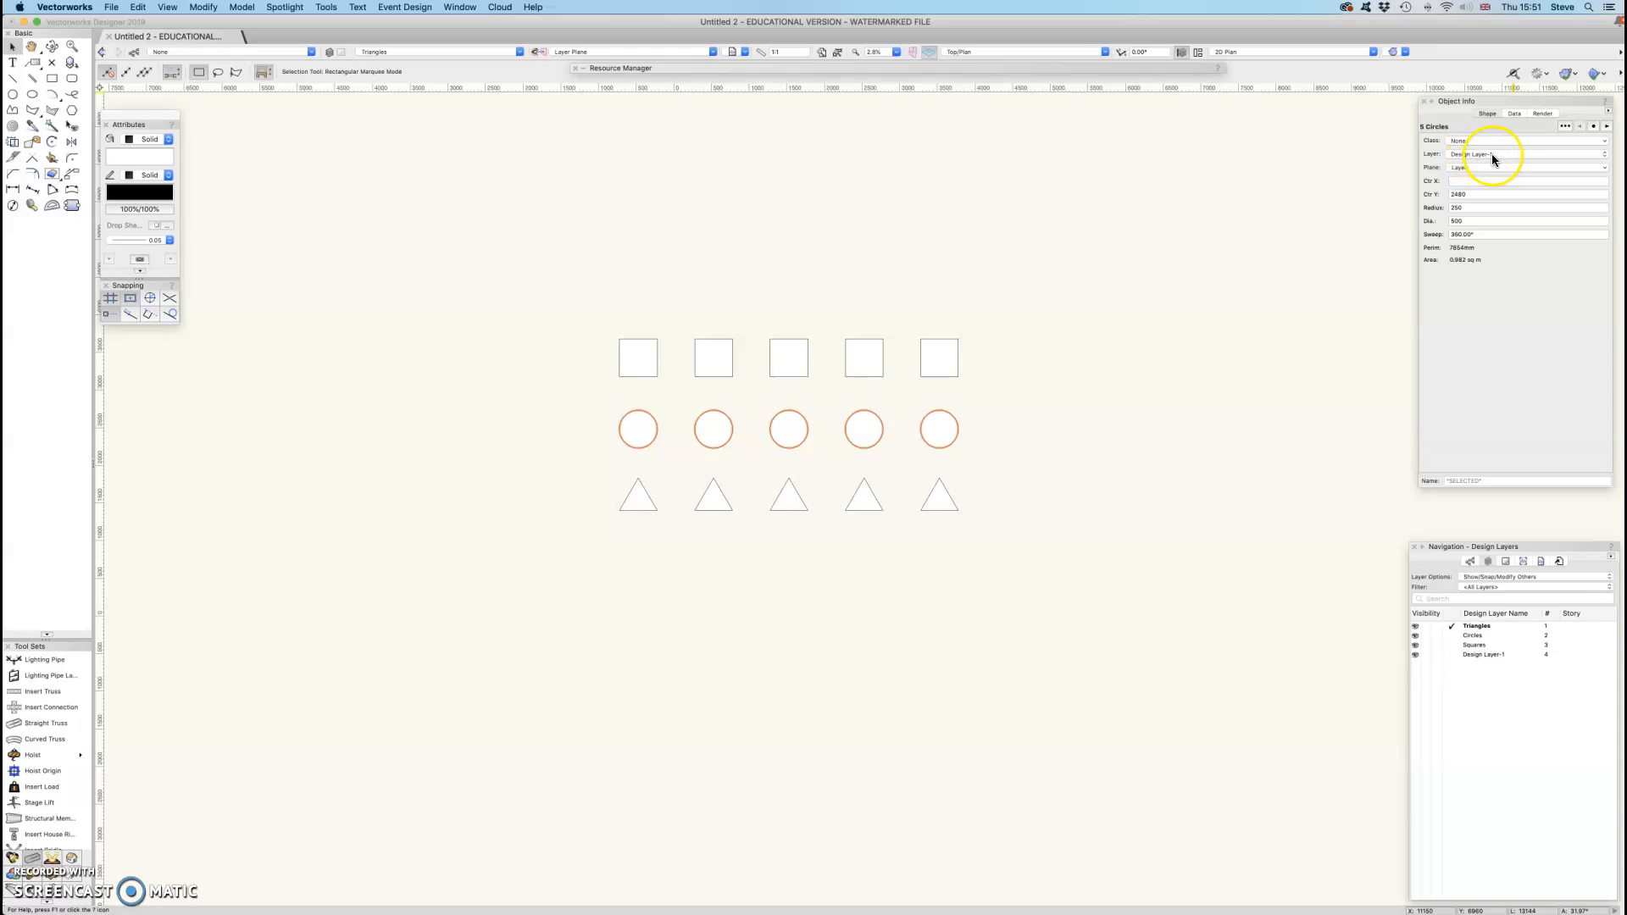
left_click(1492, 155)
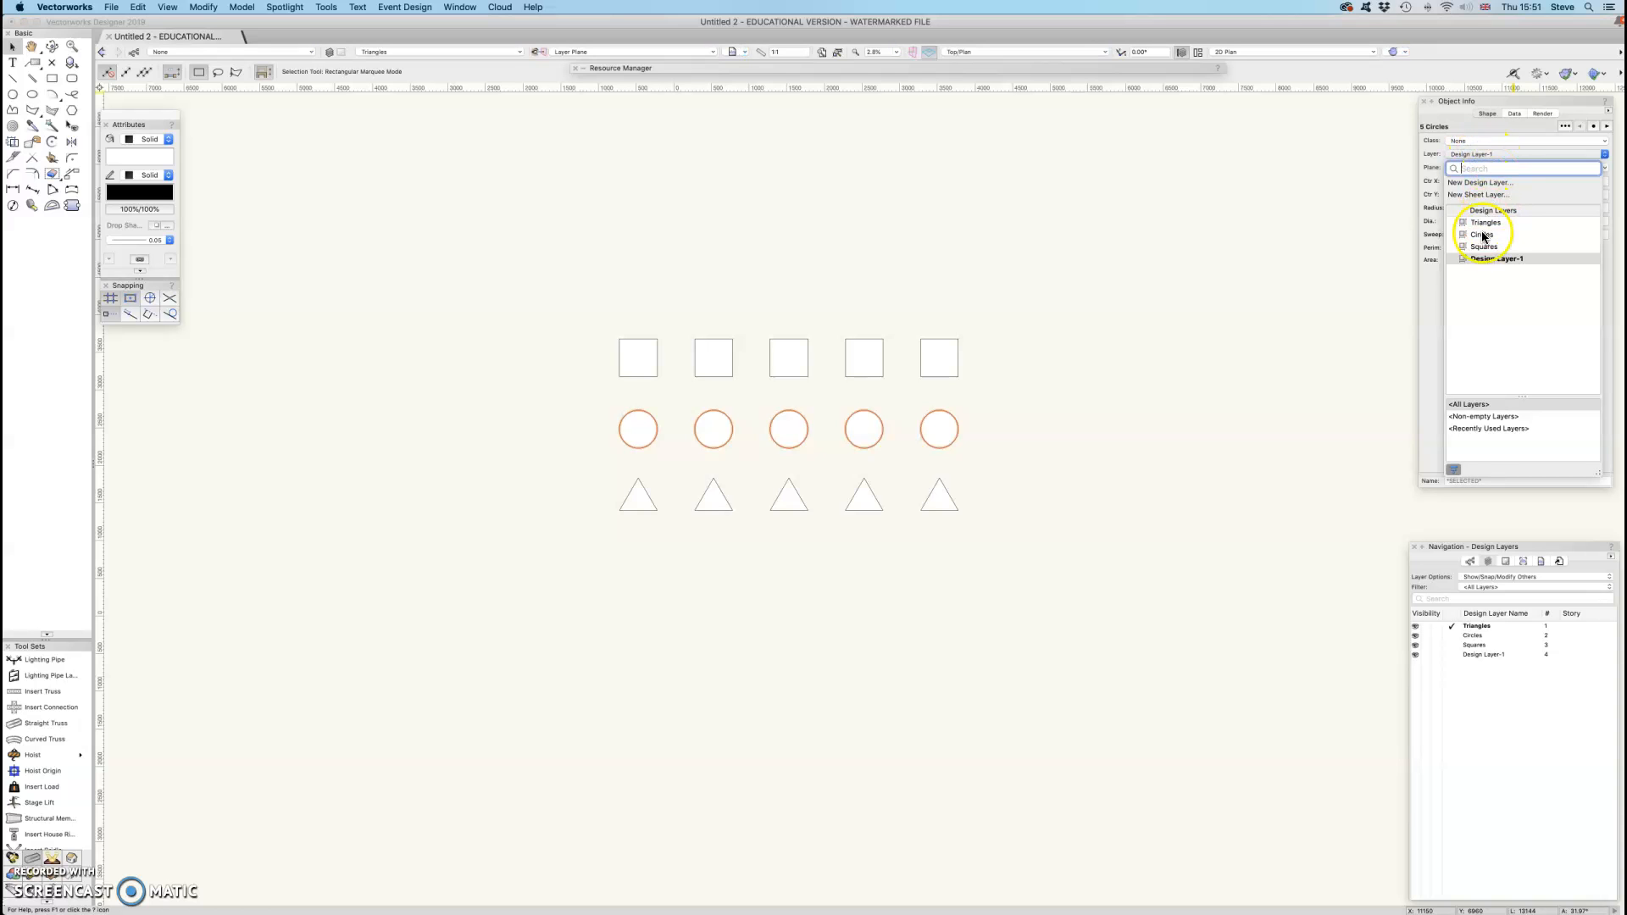
left_click(1482, 235)
Assign the row of five triangles to the Triangles design layer
left_click(552, 479)
left_click_drag(610, 466, 1046, 534)
left_click(1468, 154)
left_click(1488, 225)
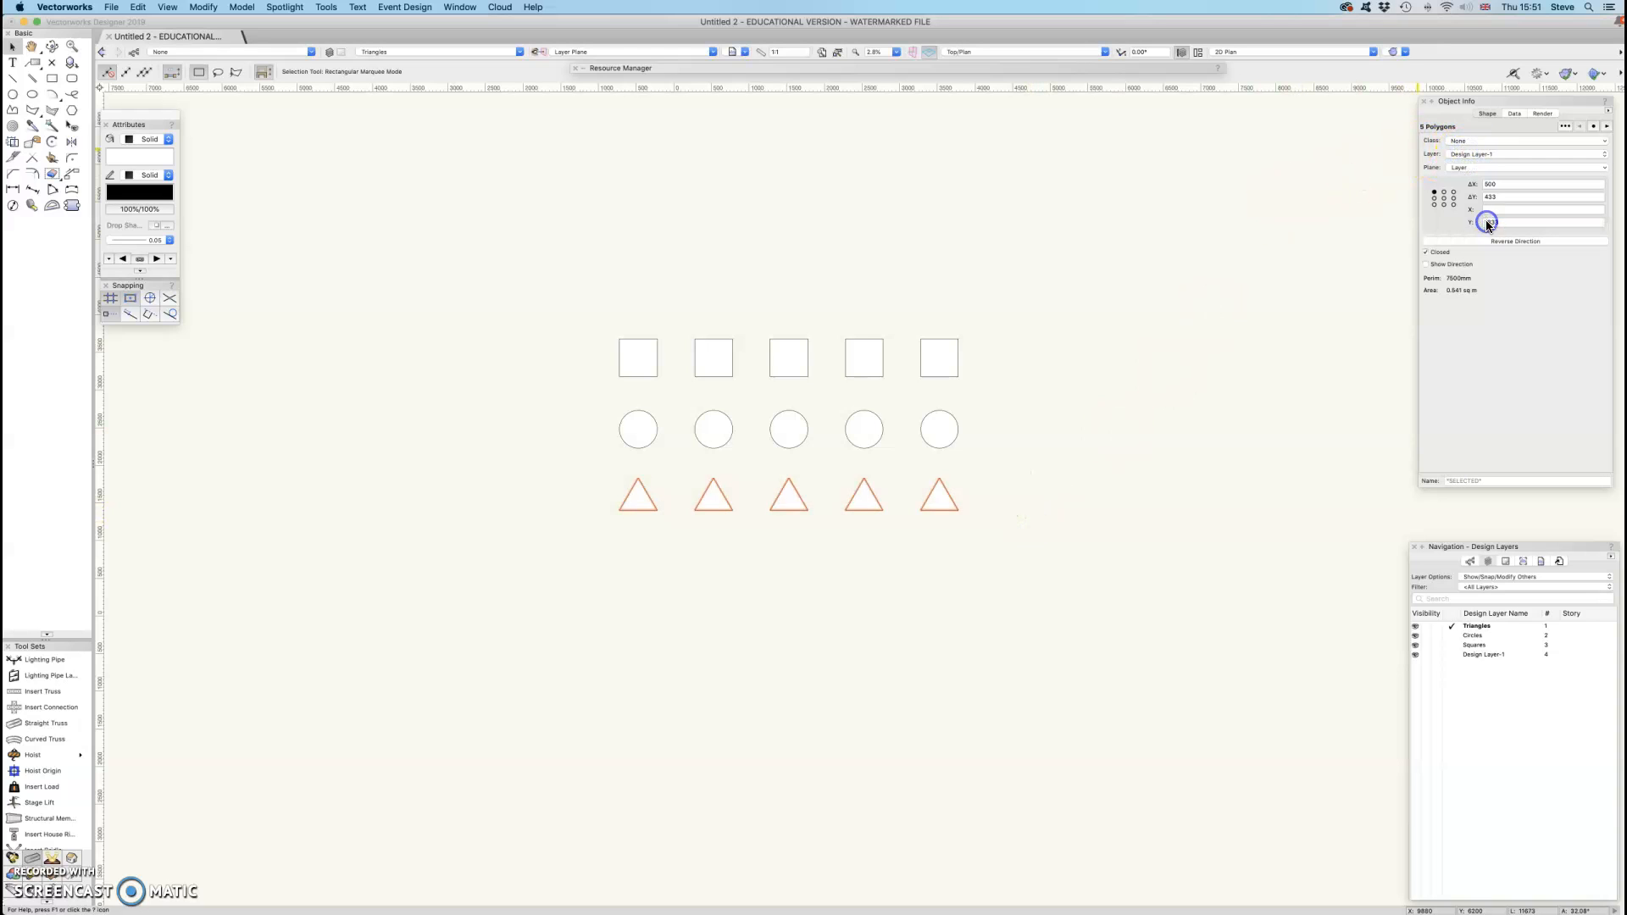
Clear the selection and make the design layers active in turn, finishing with Circles as the active layer
left_click(1153, 333)
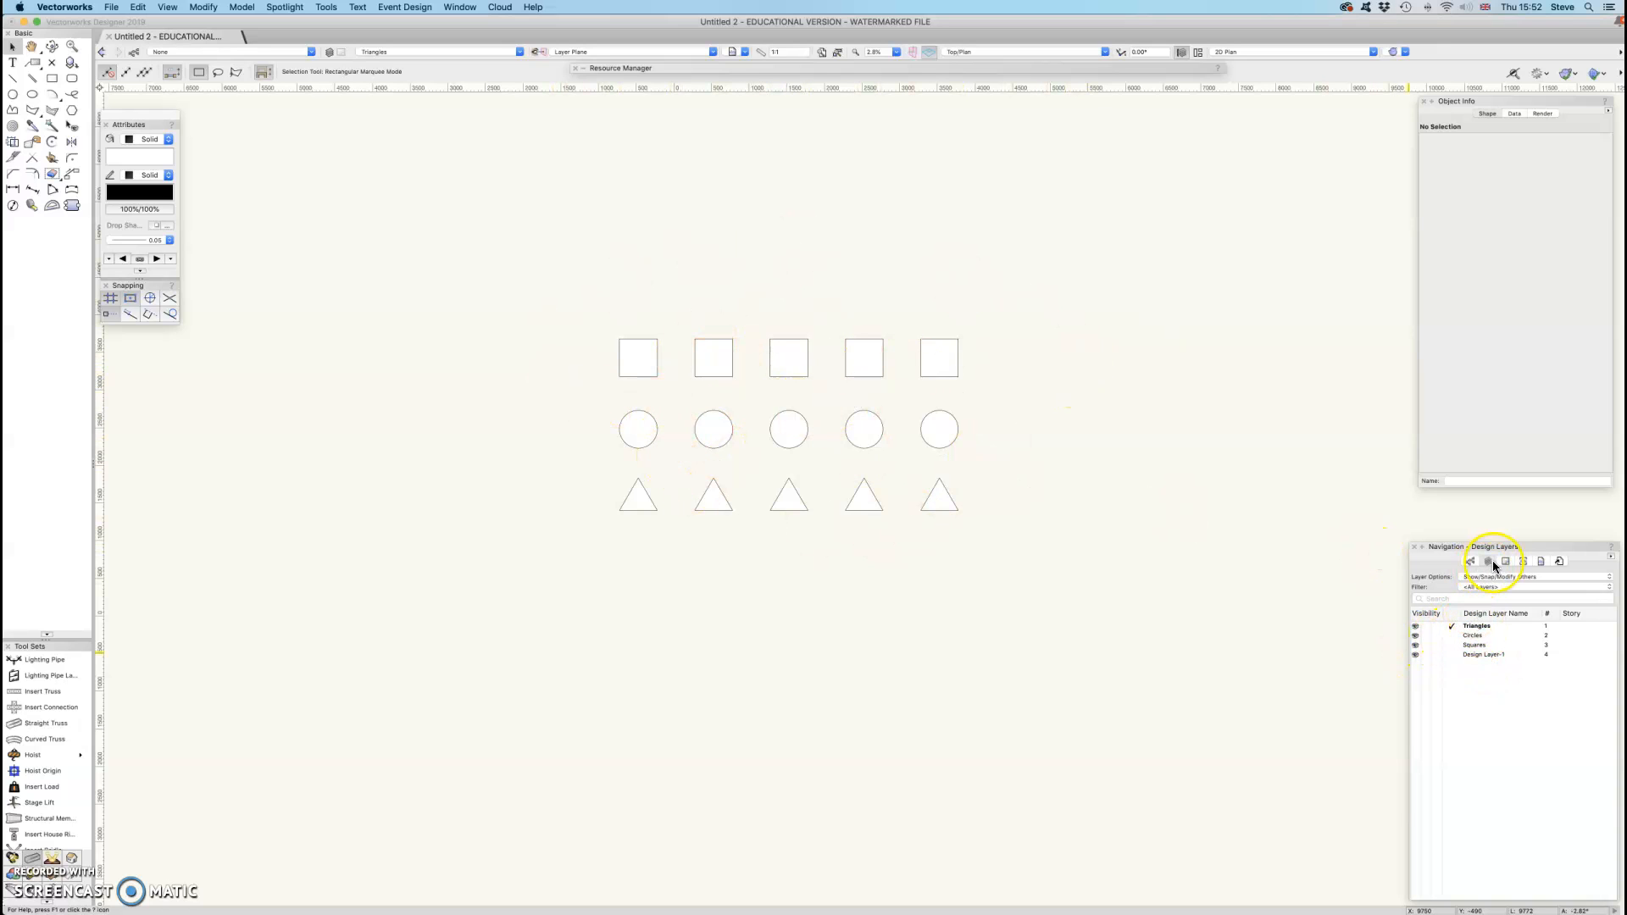
left_click(1453, 635)
left_click(1451, 644)
left_click(1451, 654)
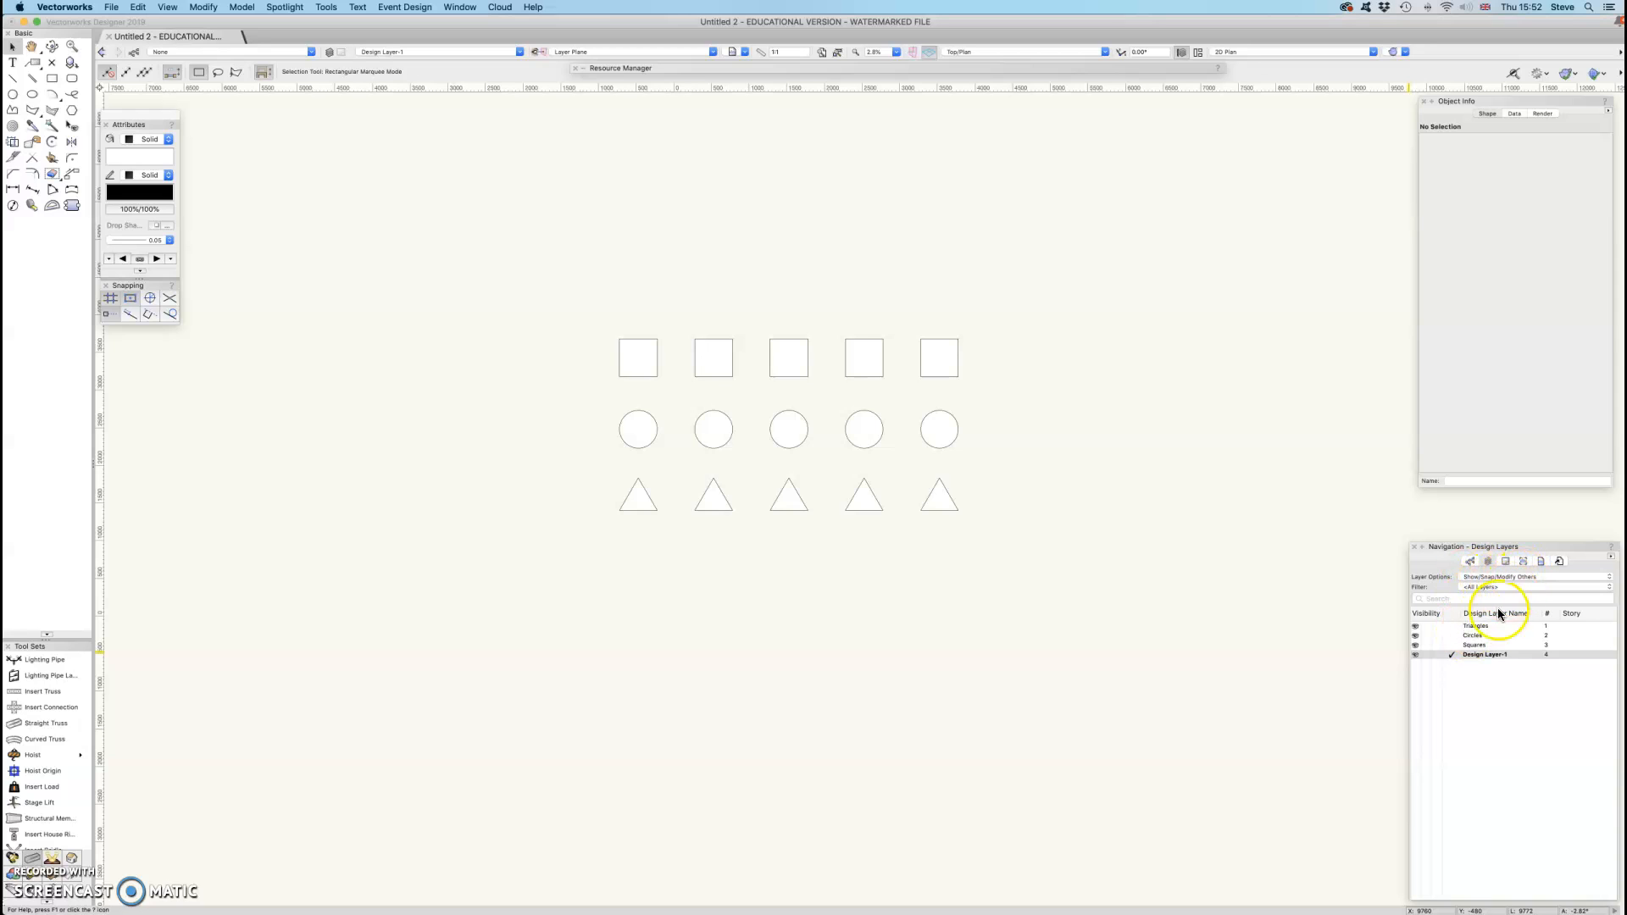
left_click(1451, 644)
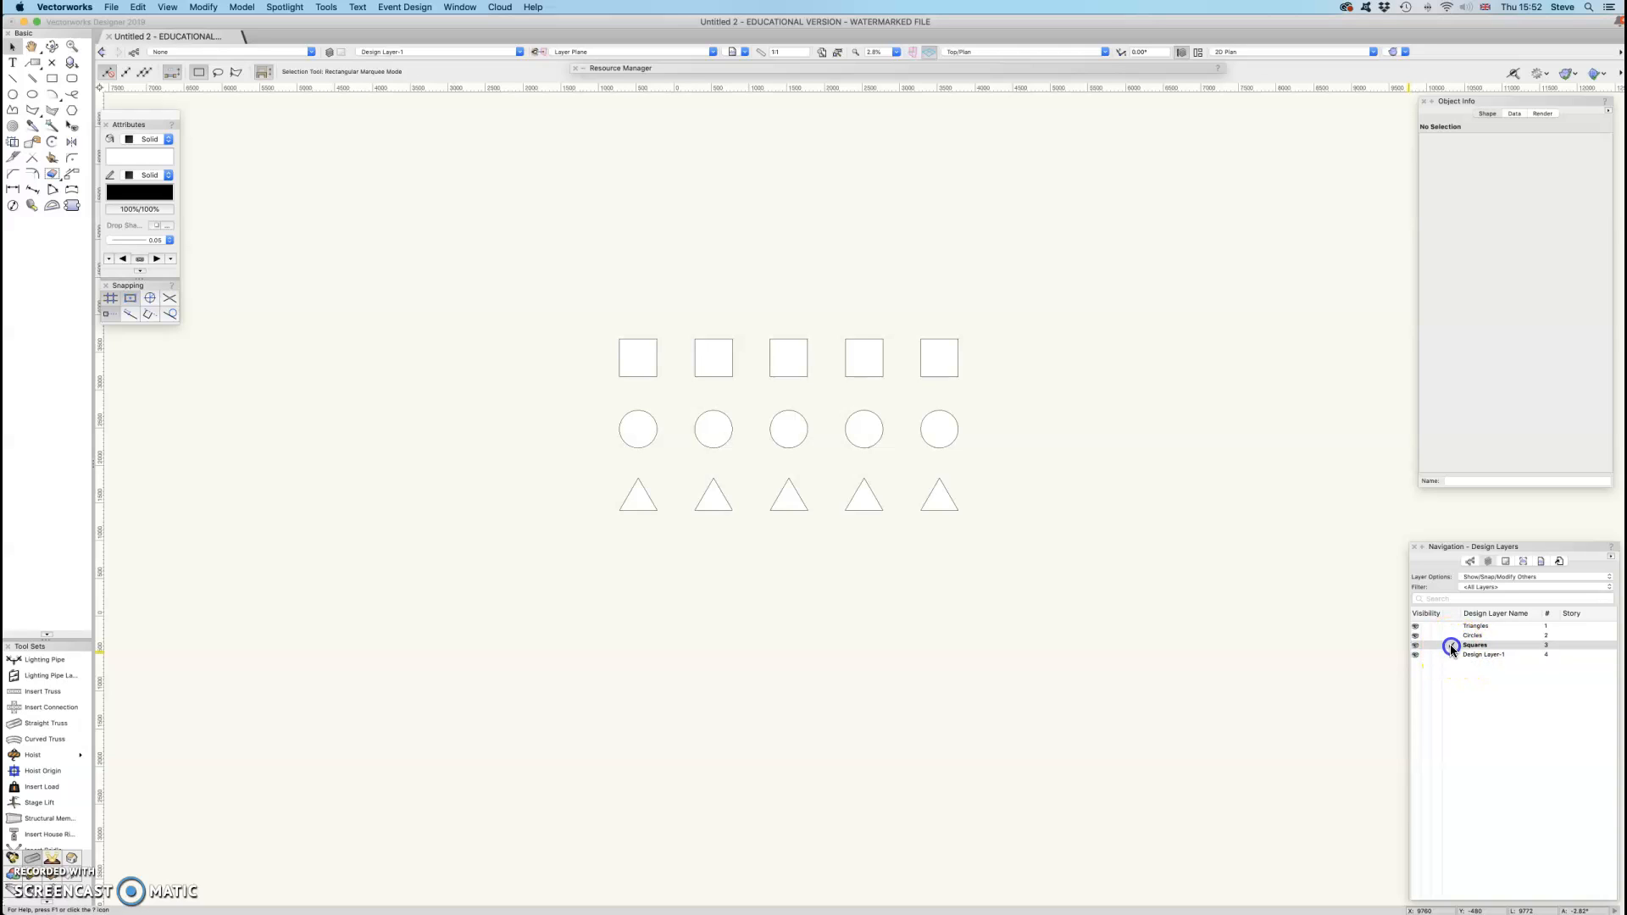
left_click(1452, 634)
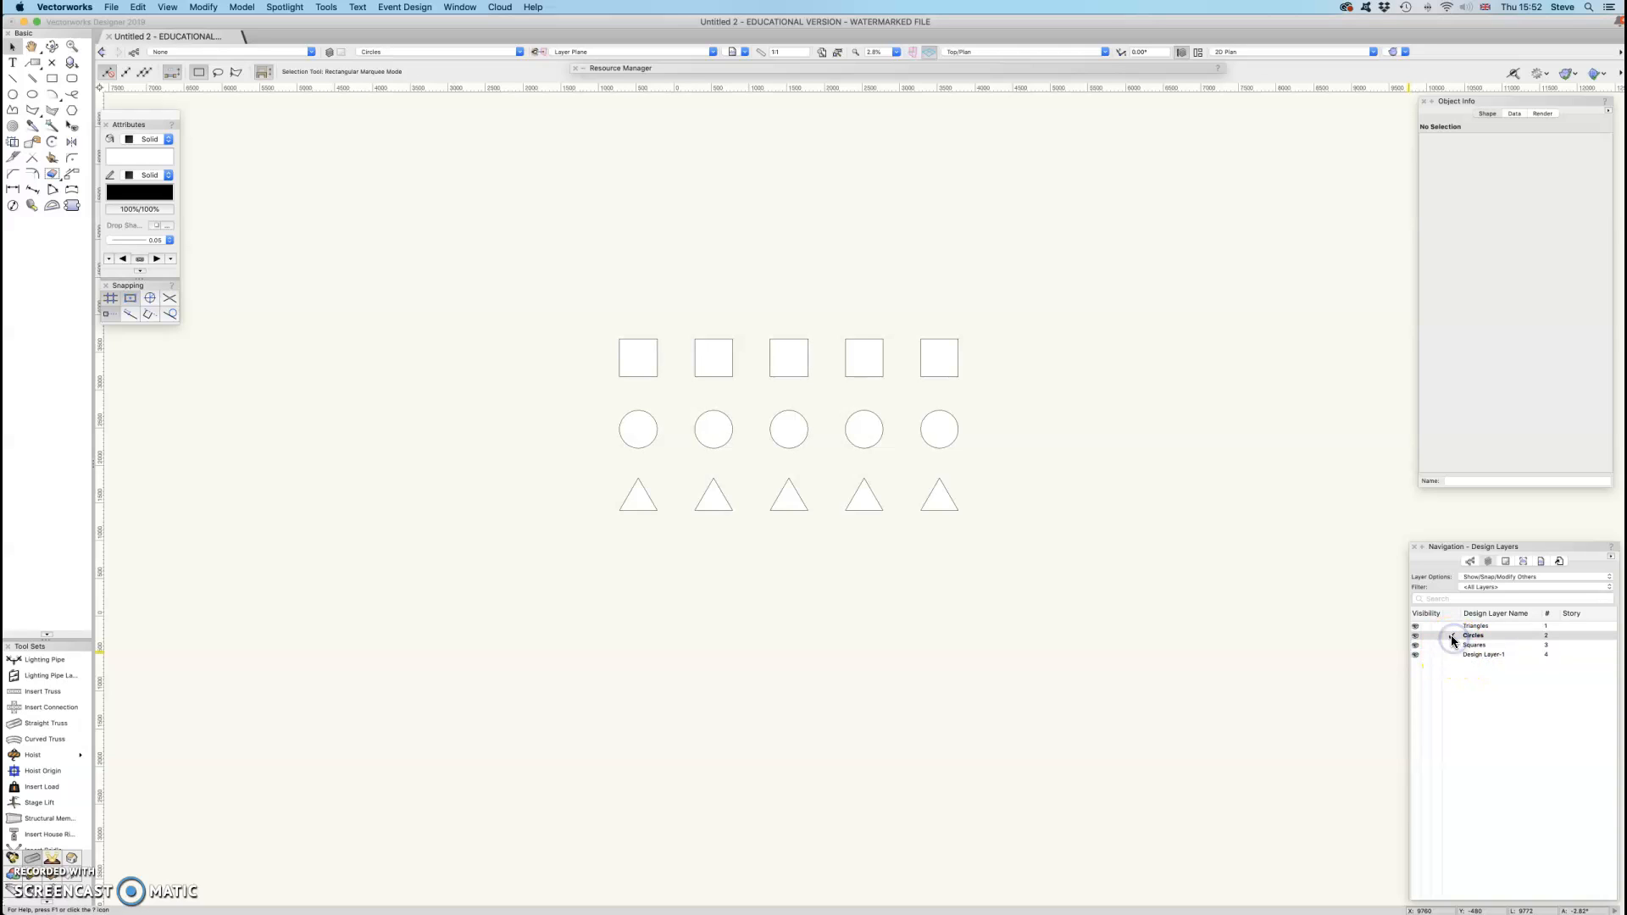
Draw a test rectangle about 550 by 580 mm beside the triangle row on the Circles layer and delete it
left_click(51, 78)
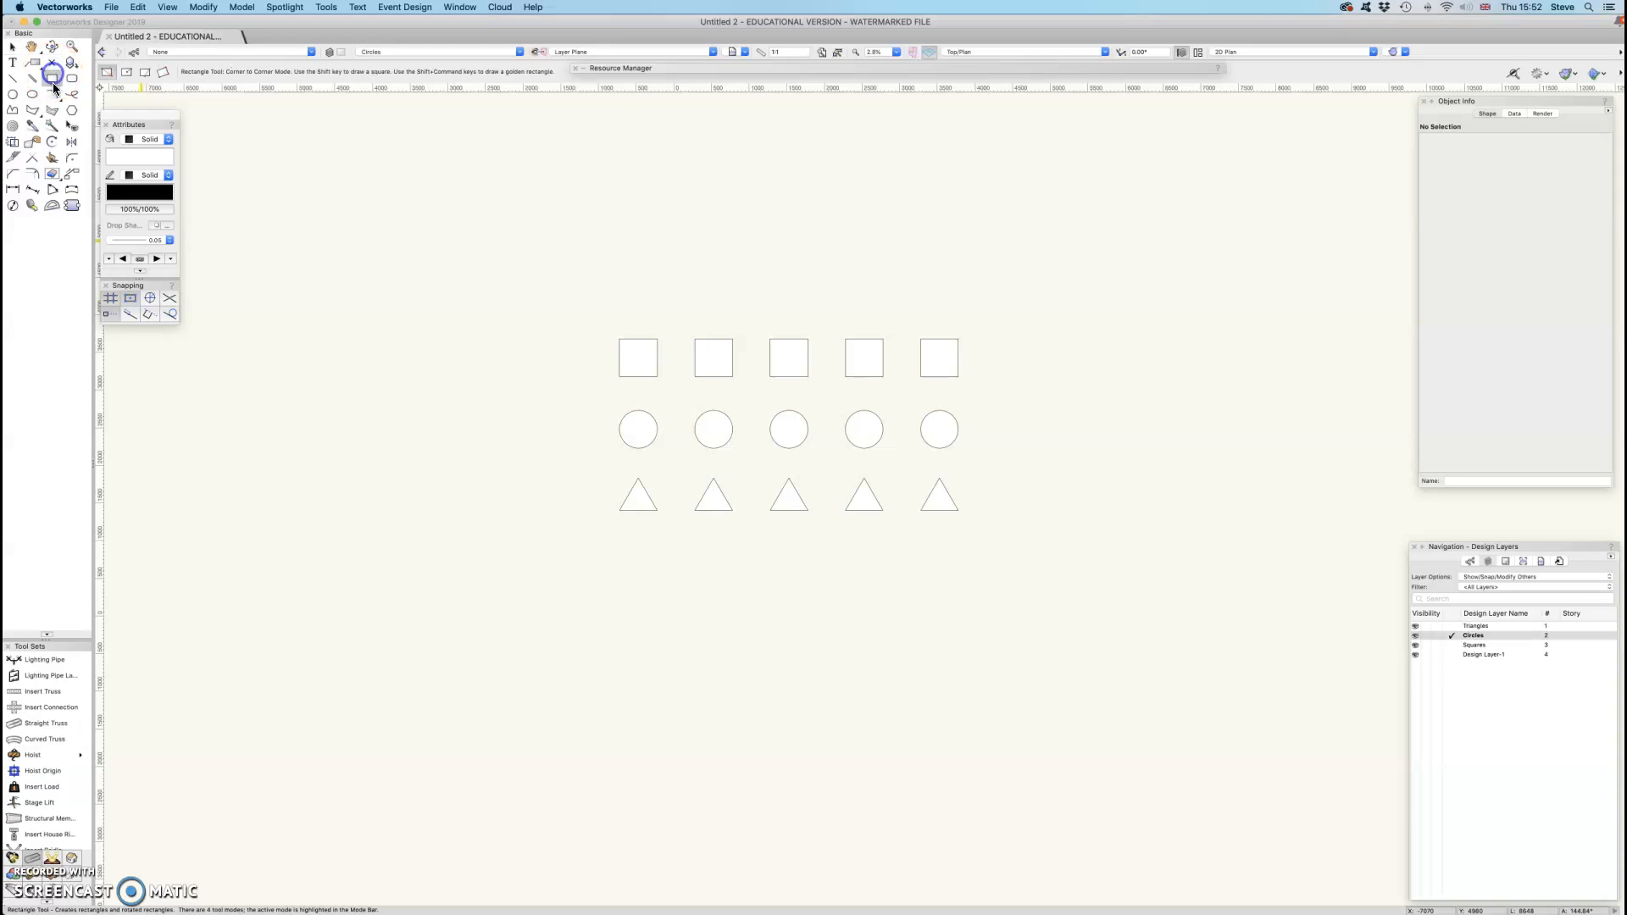
left_click(1036, 512)
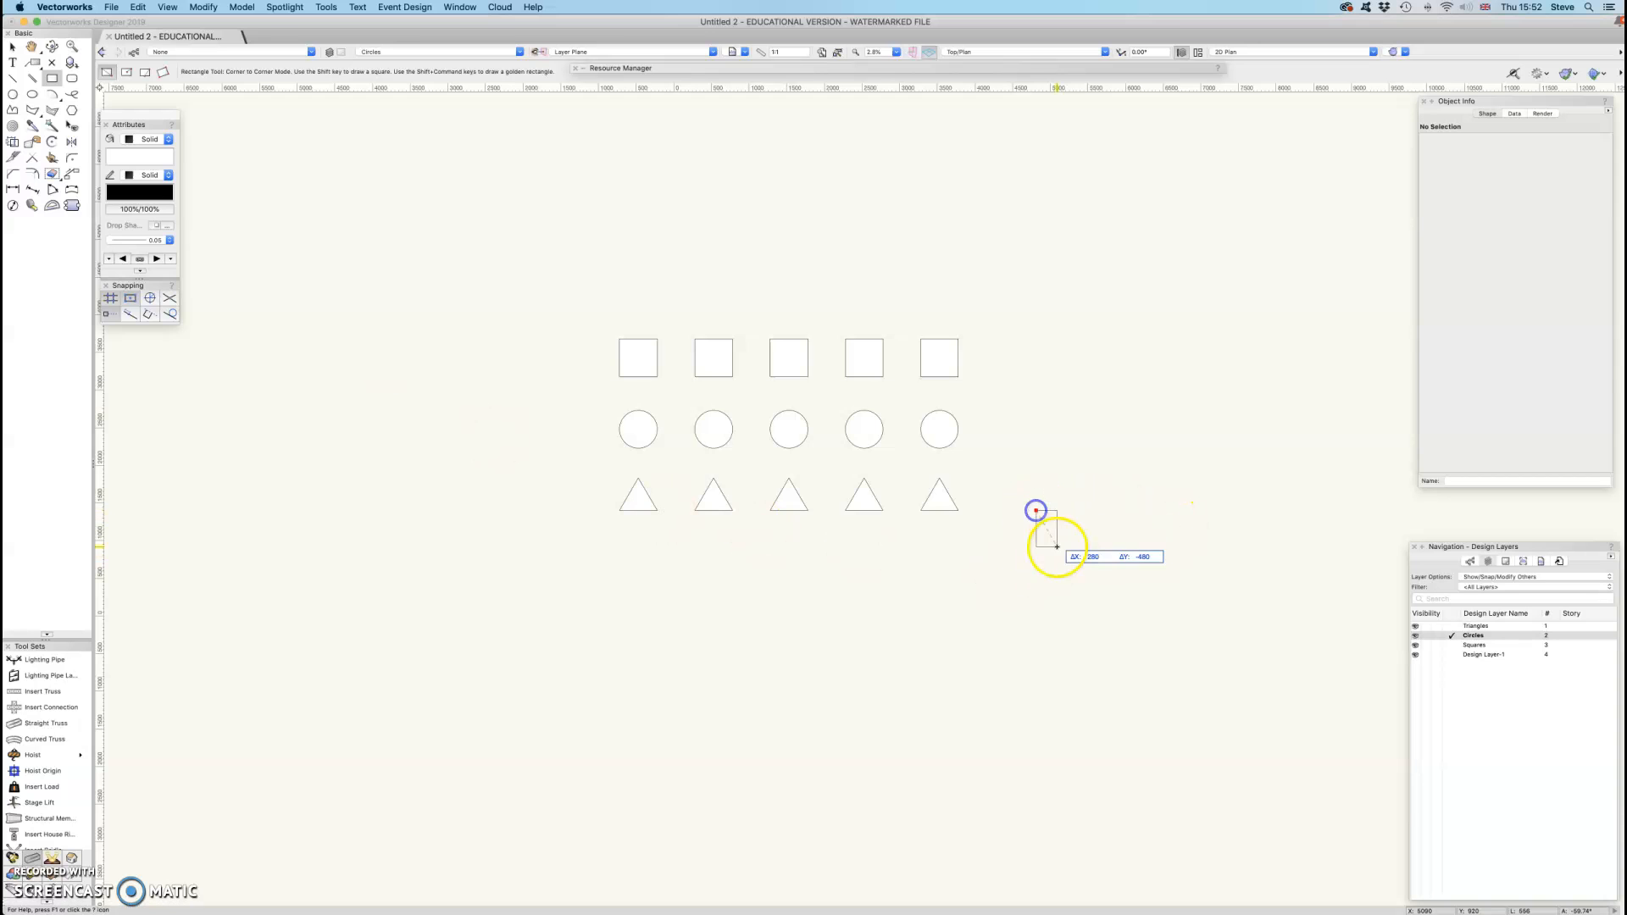
left_click(1077, 554)
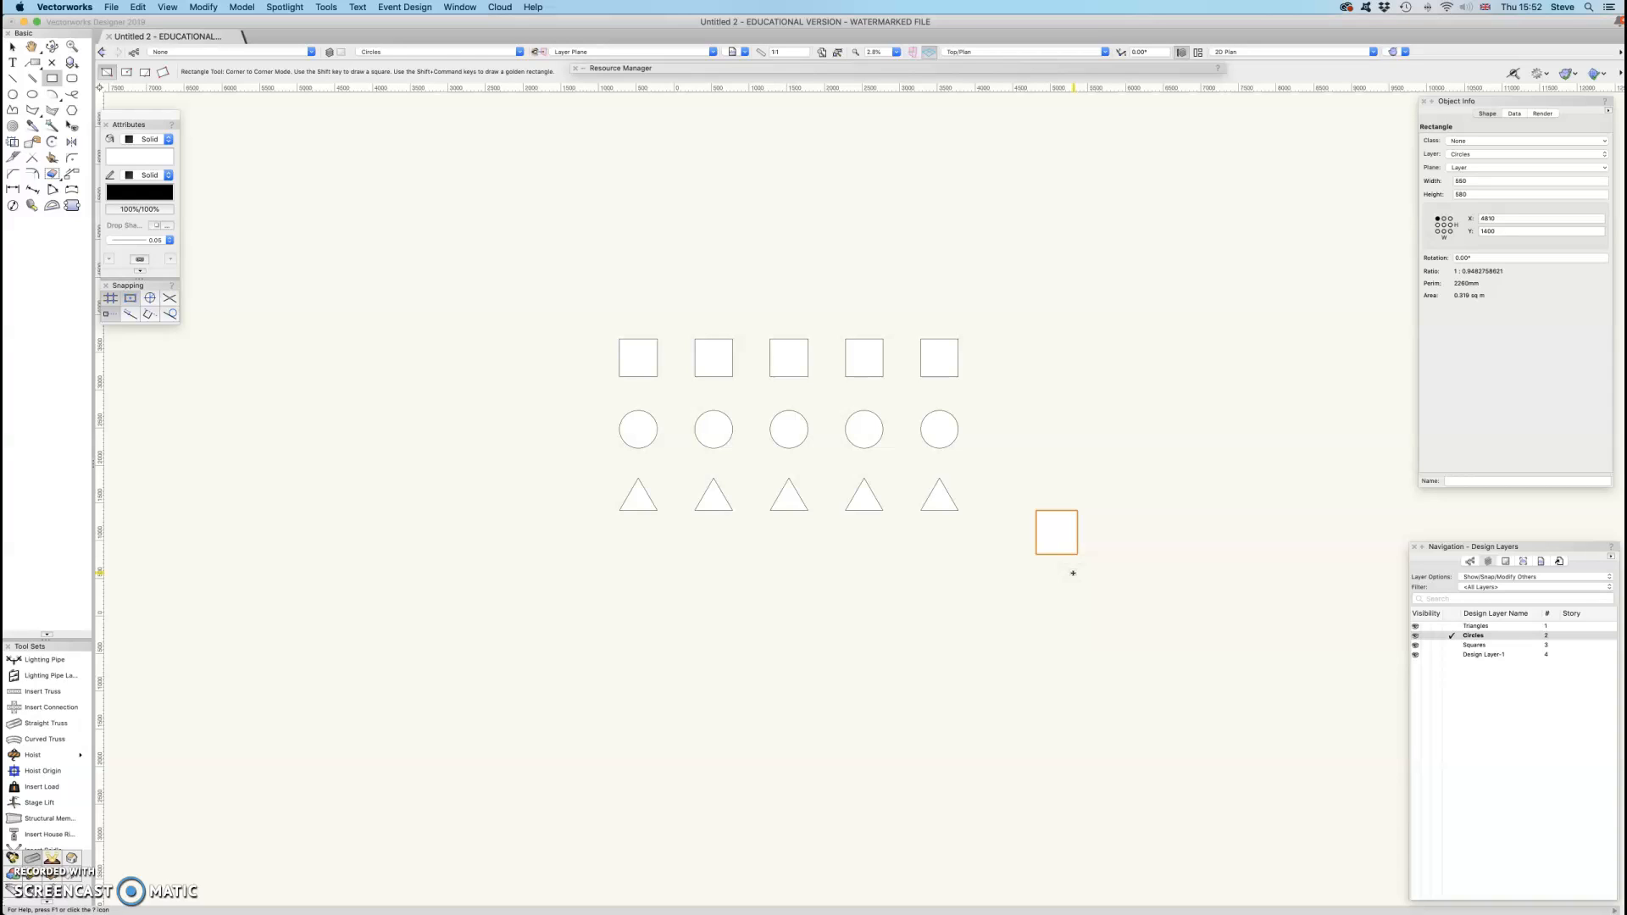
key("Delete")
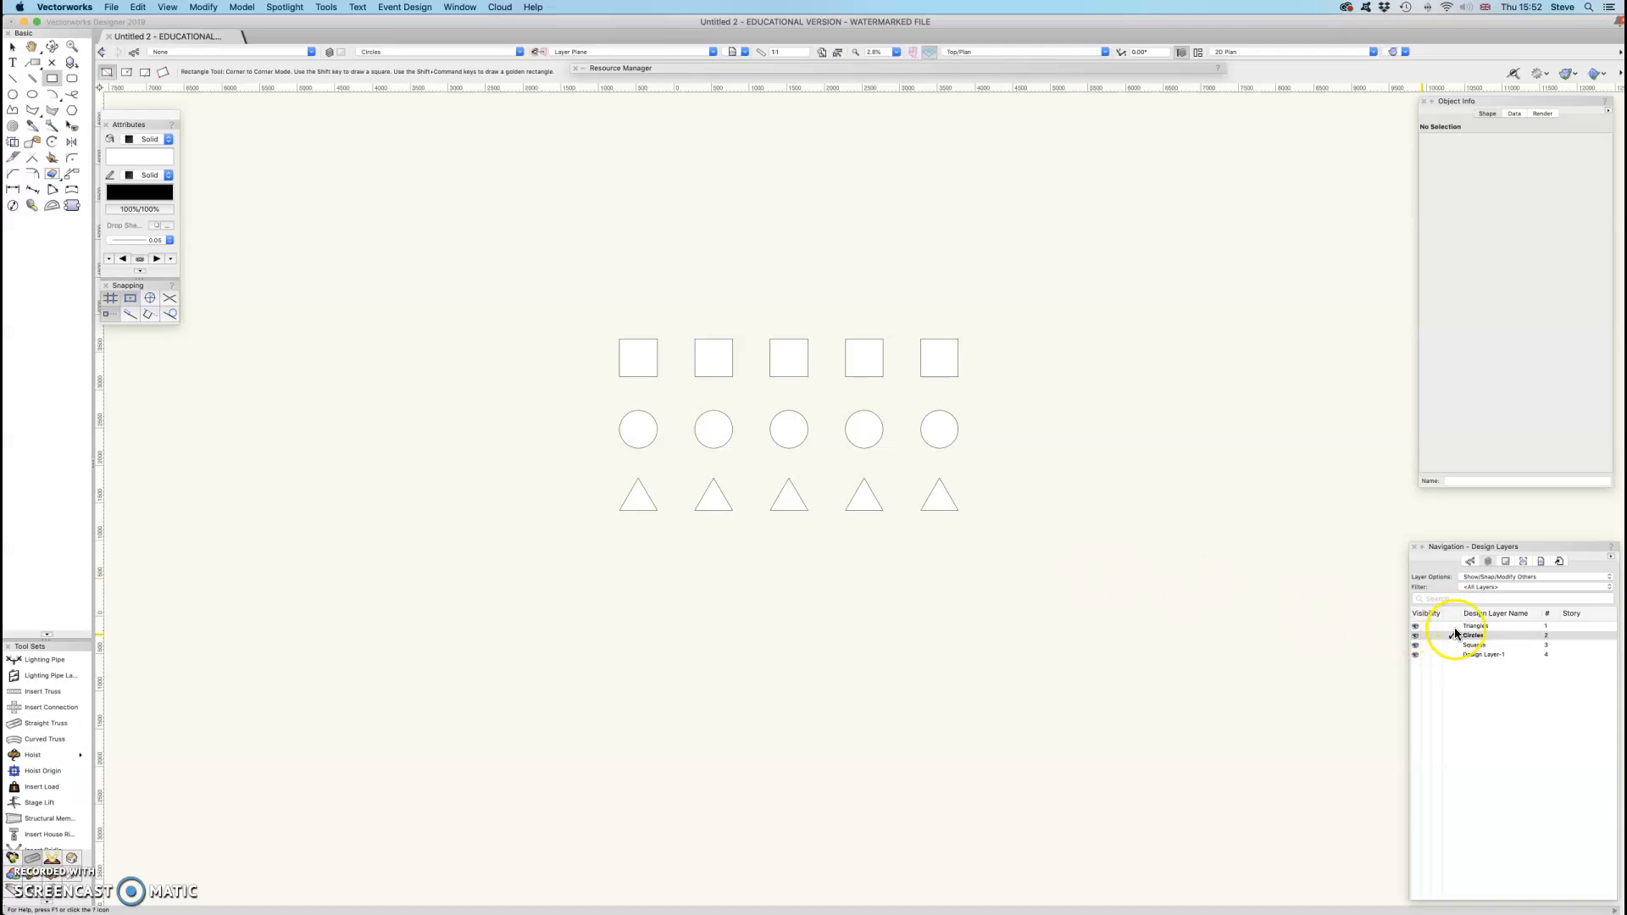
Draw a test rectangle about 680 by 780 mm away from the rows of shapes and assign it to the Squares layer
left_click(1102, 539)
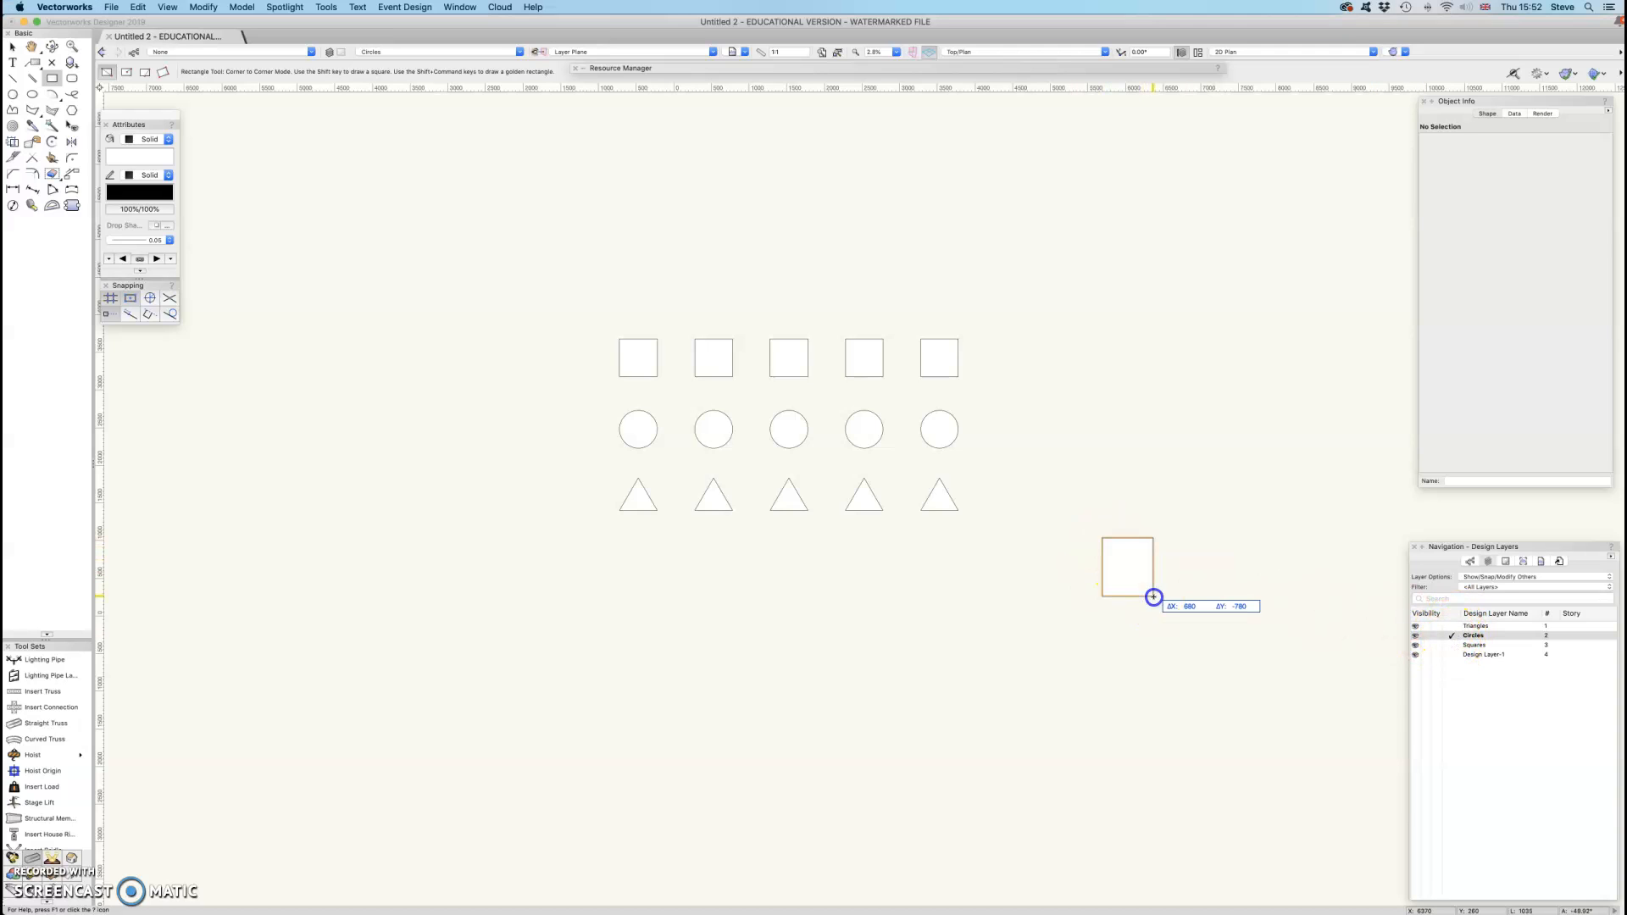
left_click(1154, 596)
left_click(1467, 156)
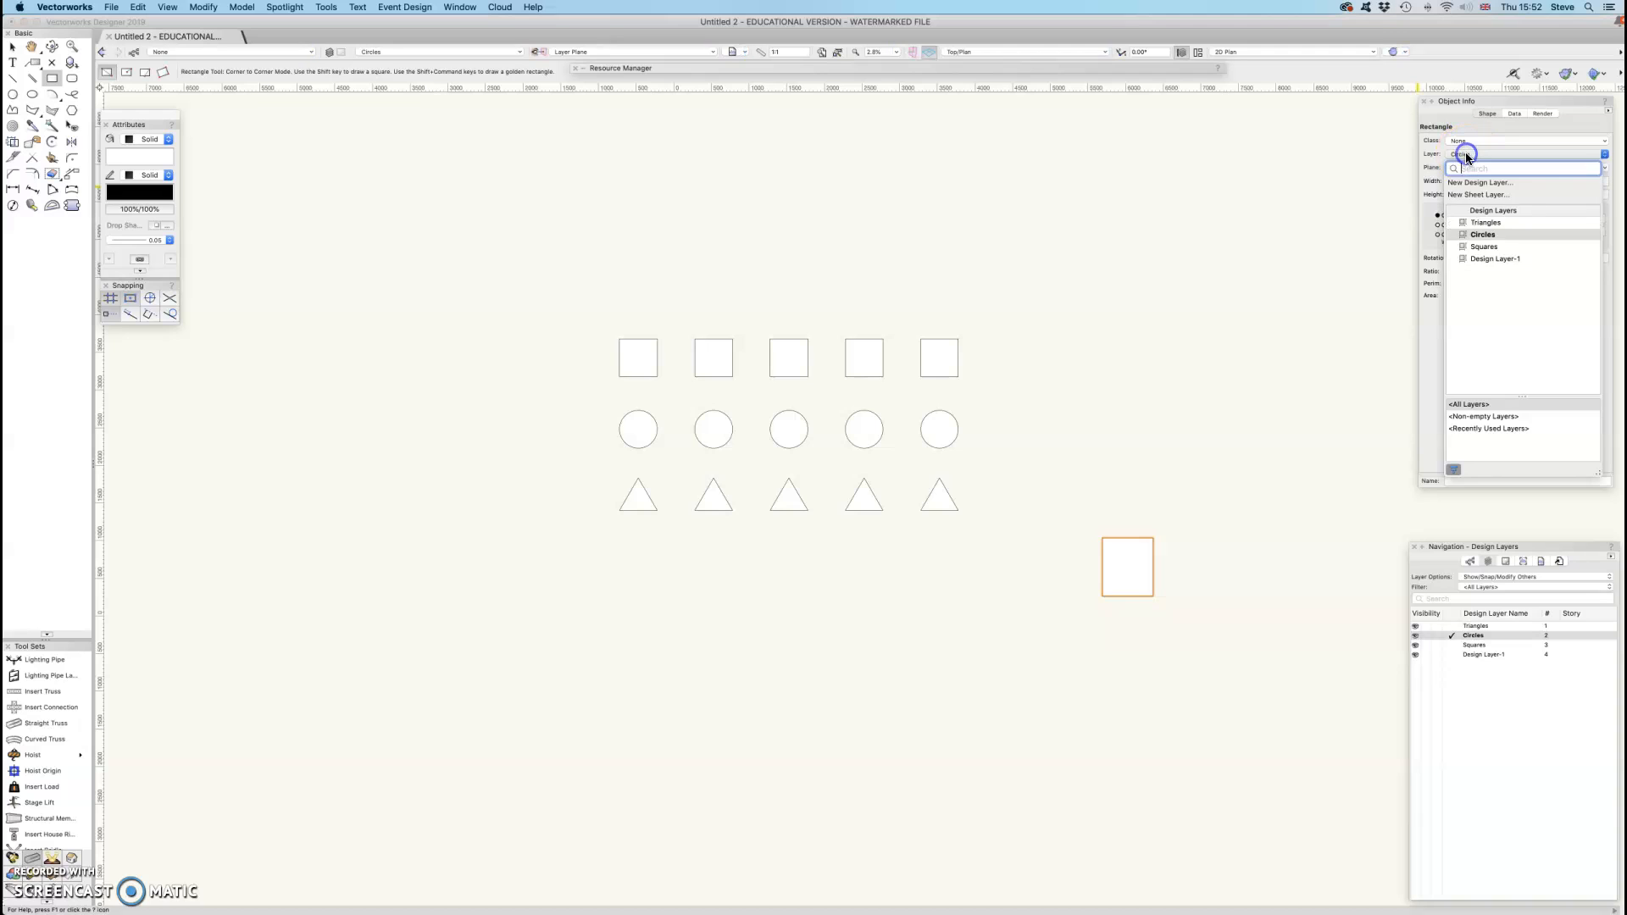
left_click(1482, 246)
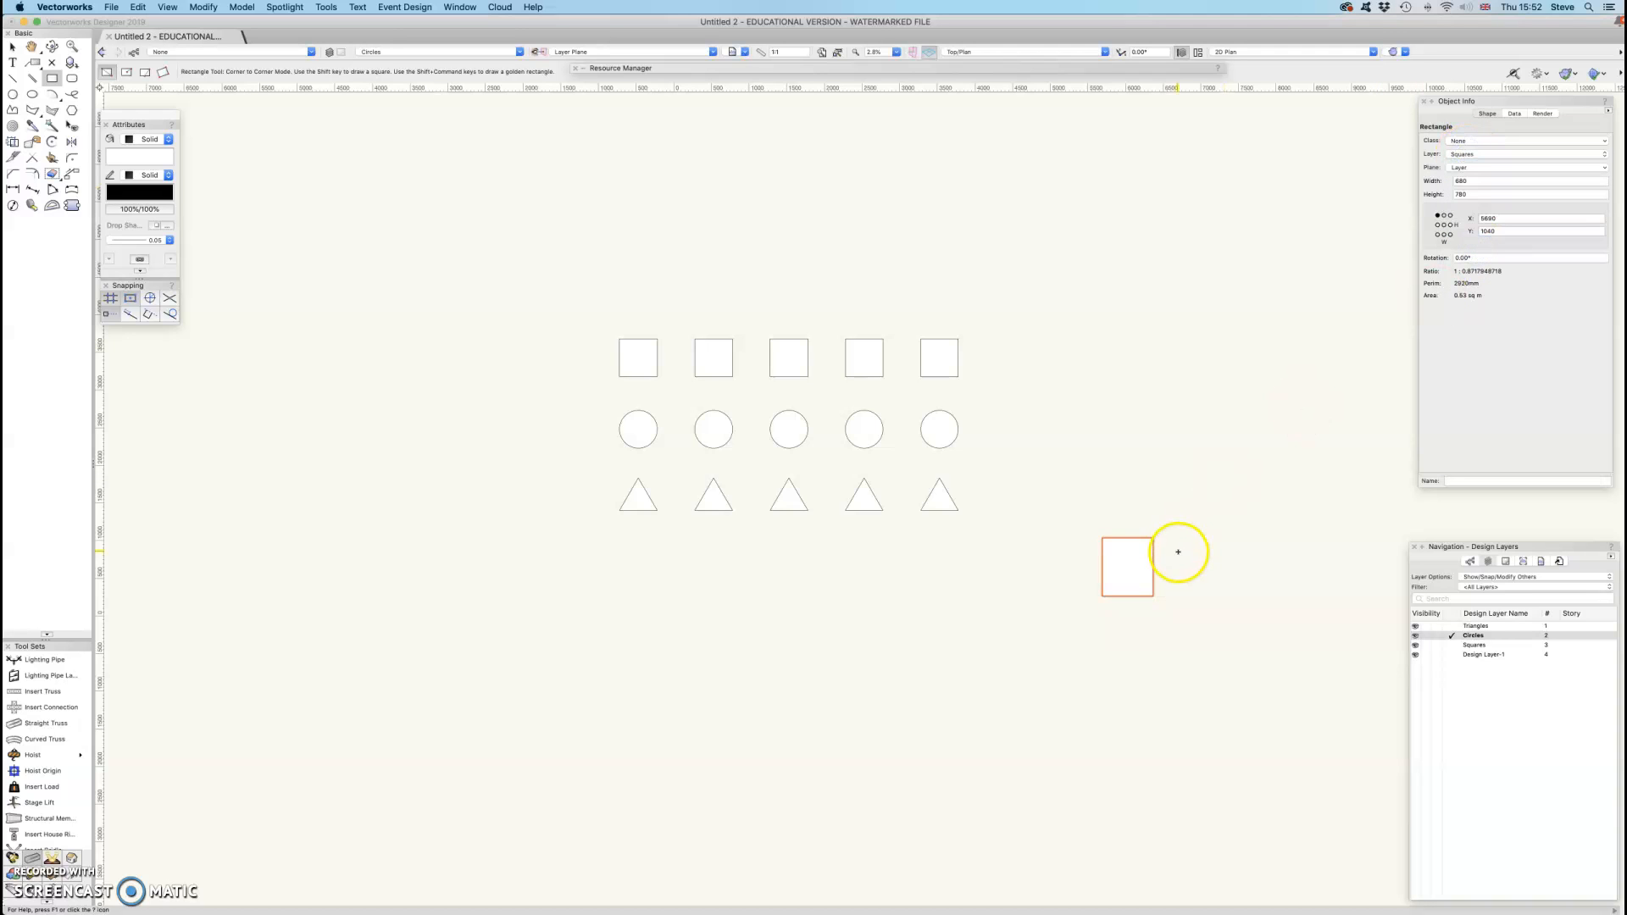
Delete the test rectangle that was moved to the Squares layer
left_click(12, 47)
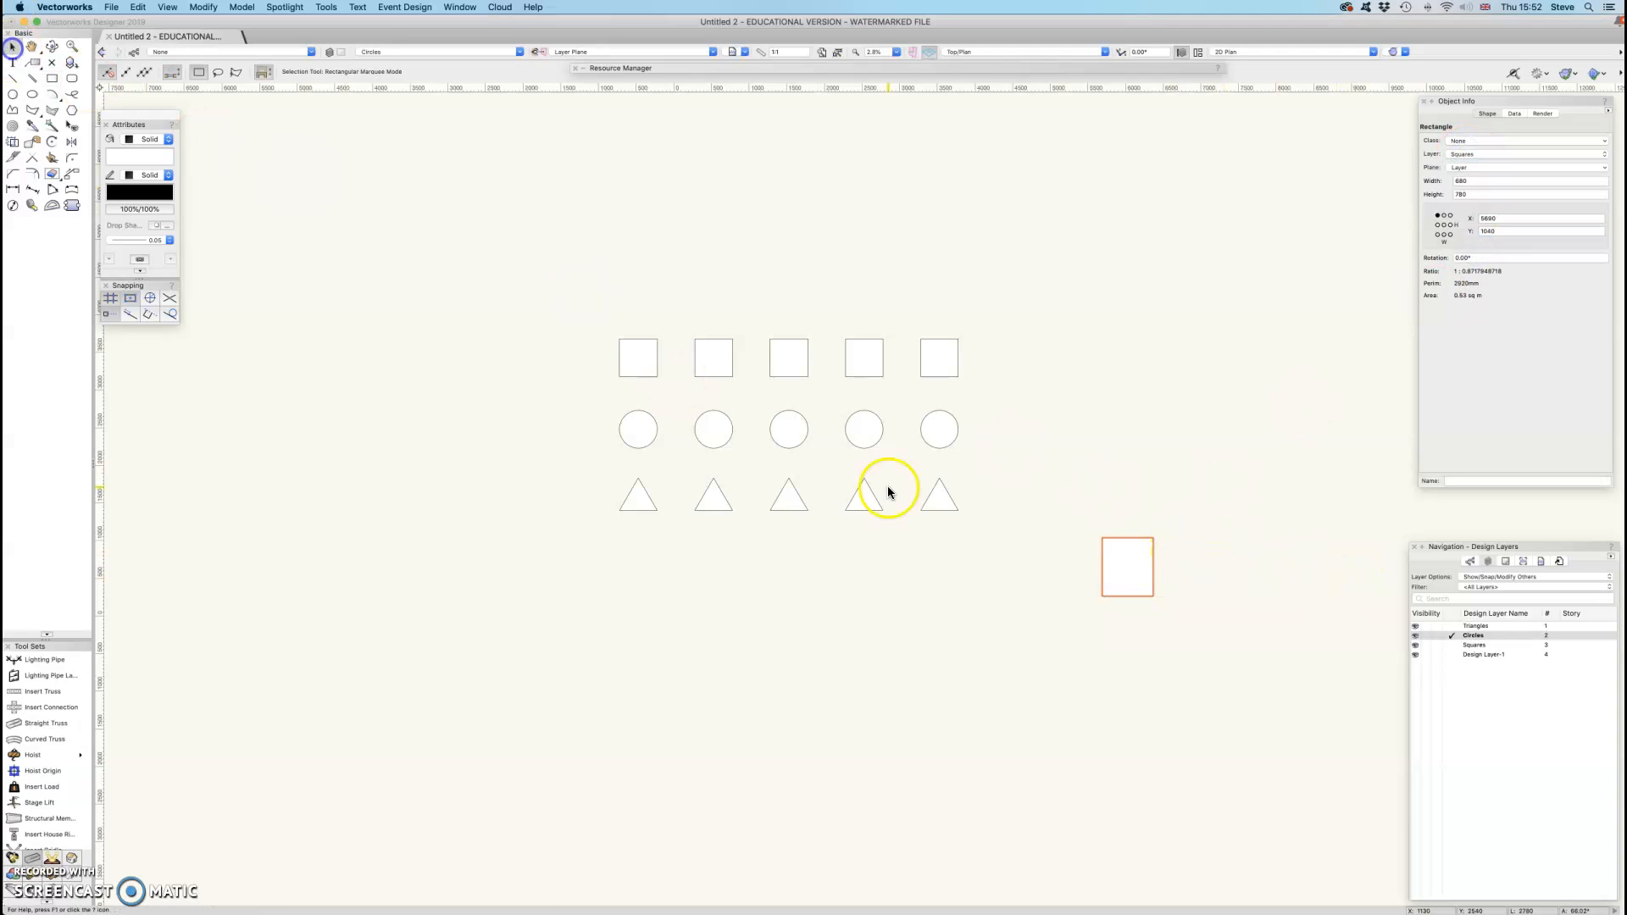
left_click(1190, 575)
left_click(1145, 572)
key("Delete")
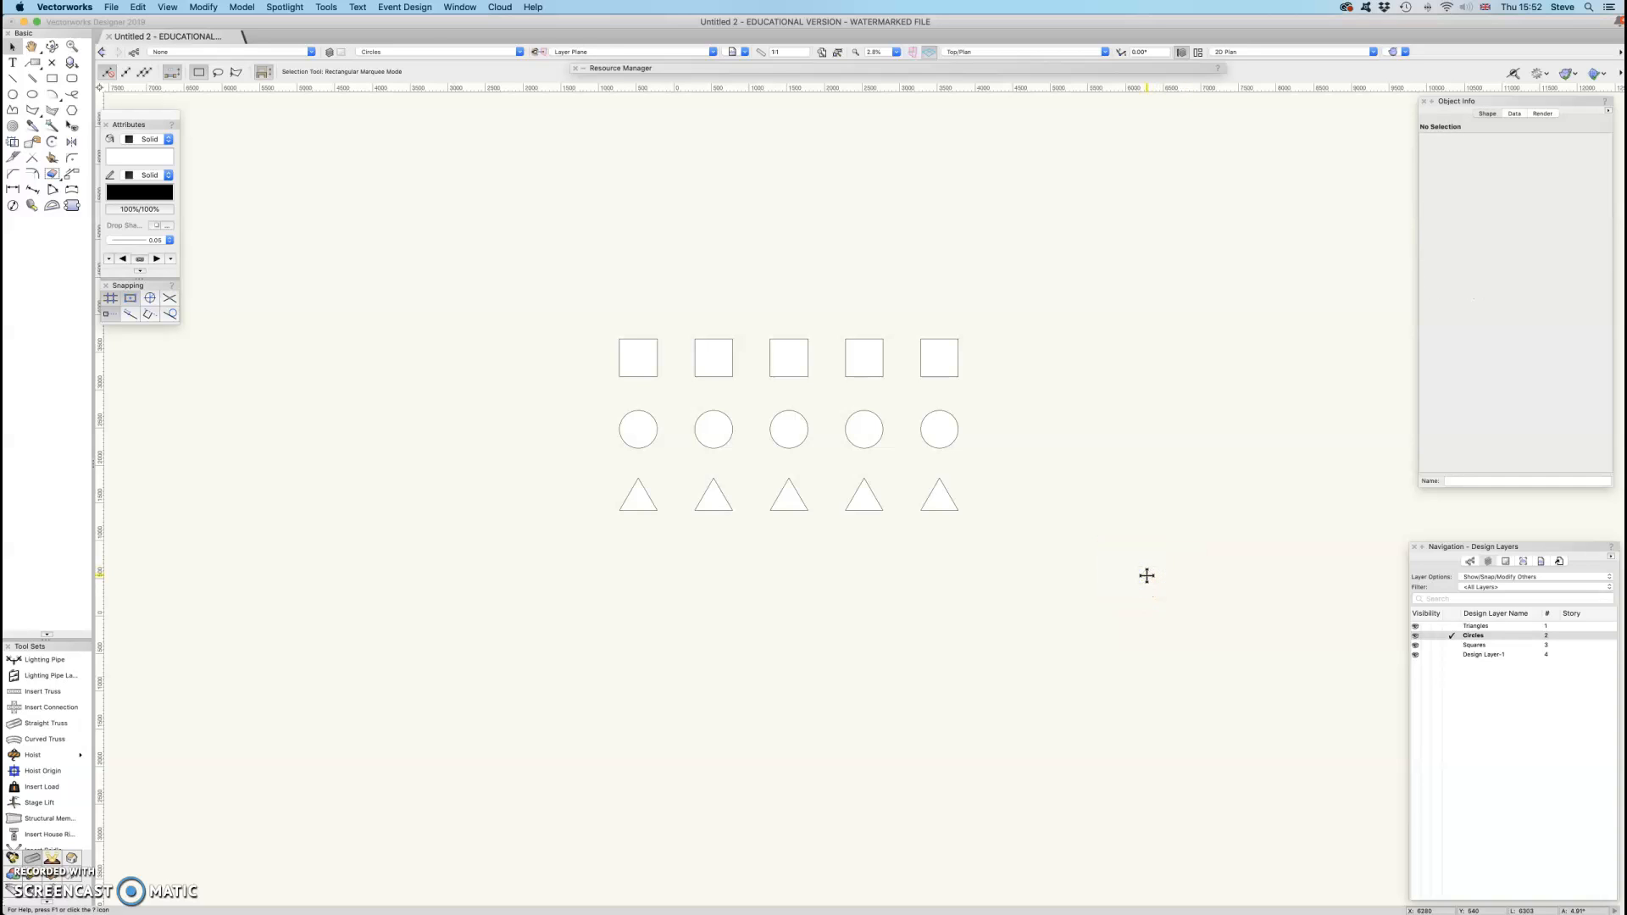
Create a class named red with its graphic attributes used at creation and a solid red fill
left_click(133, 53)
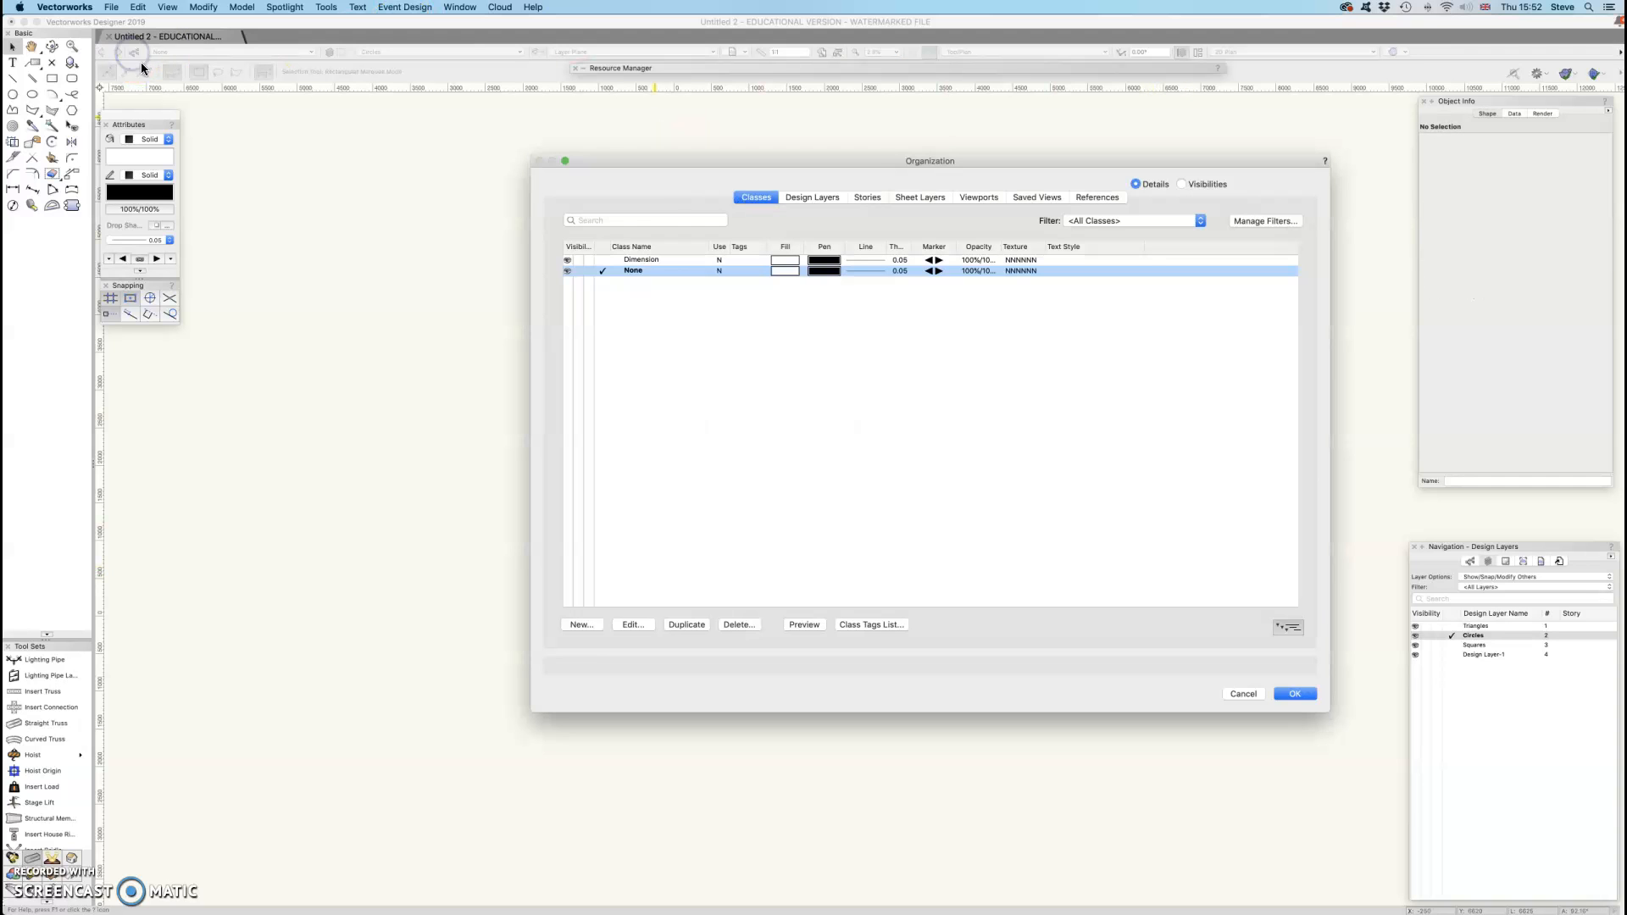
left_click(581, 625)
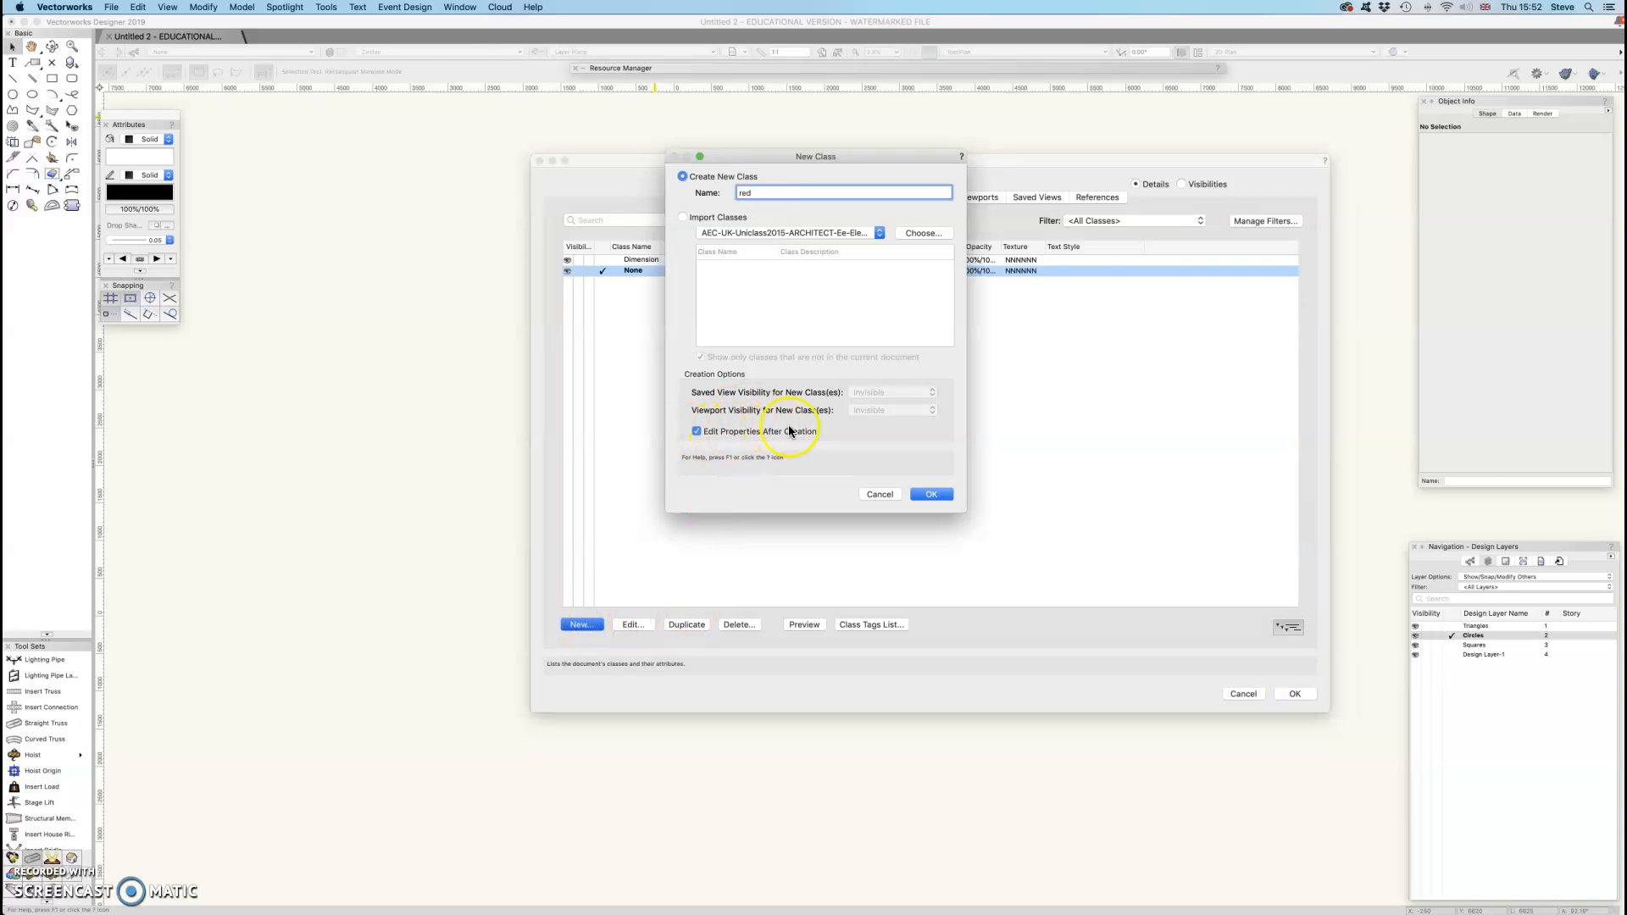
left_click(932, 495)
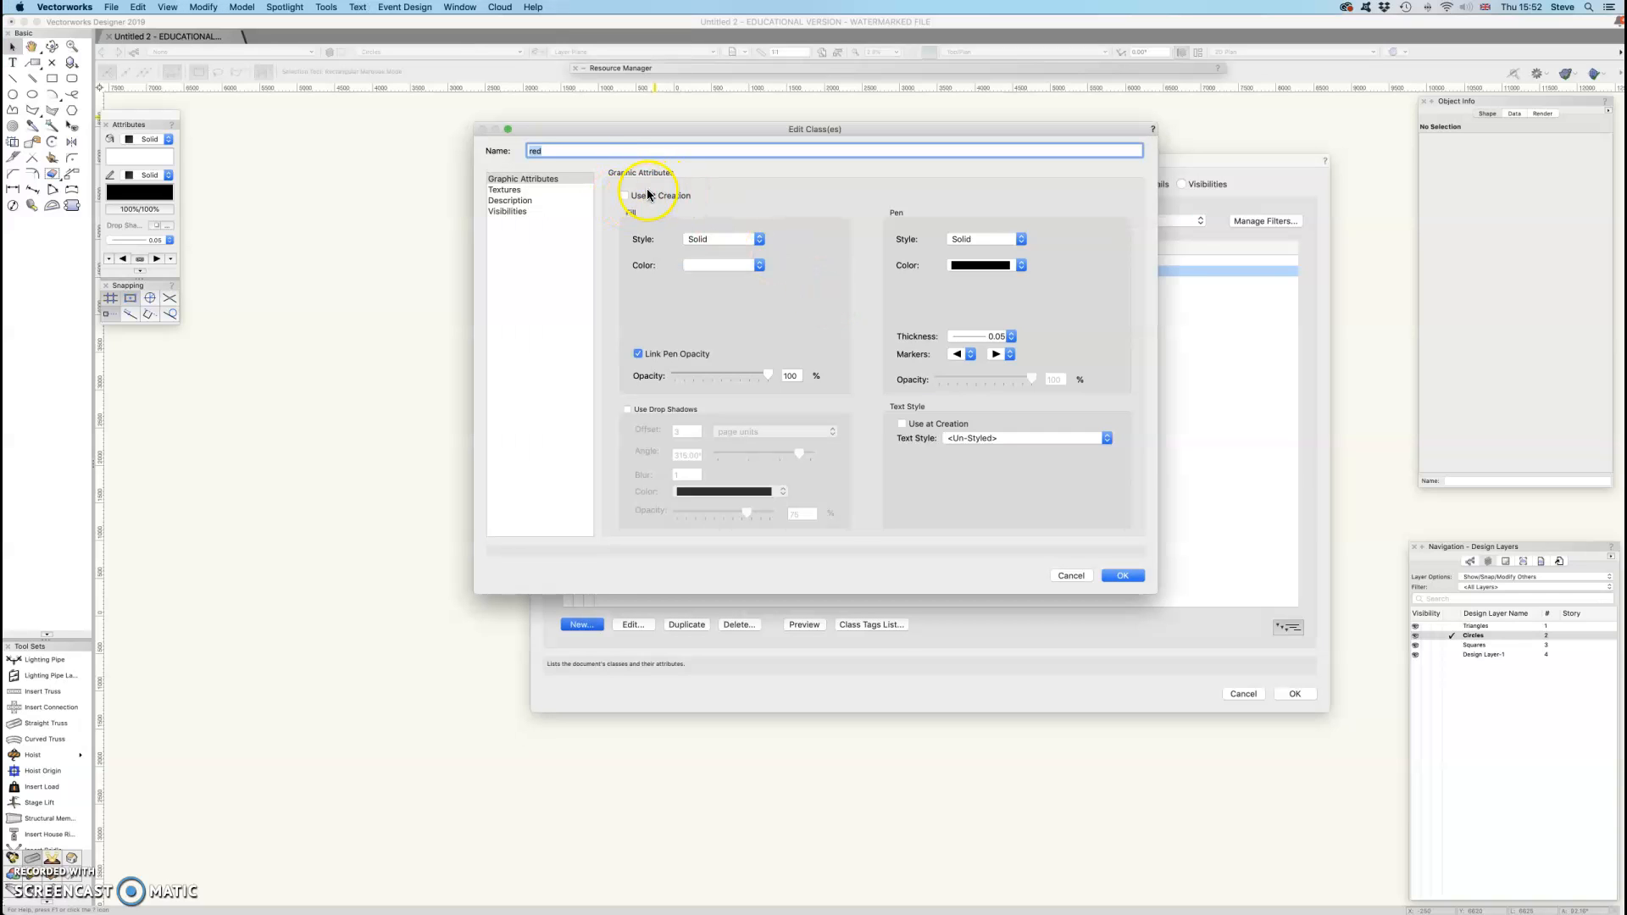
left_click(623, 196)
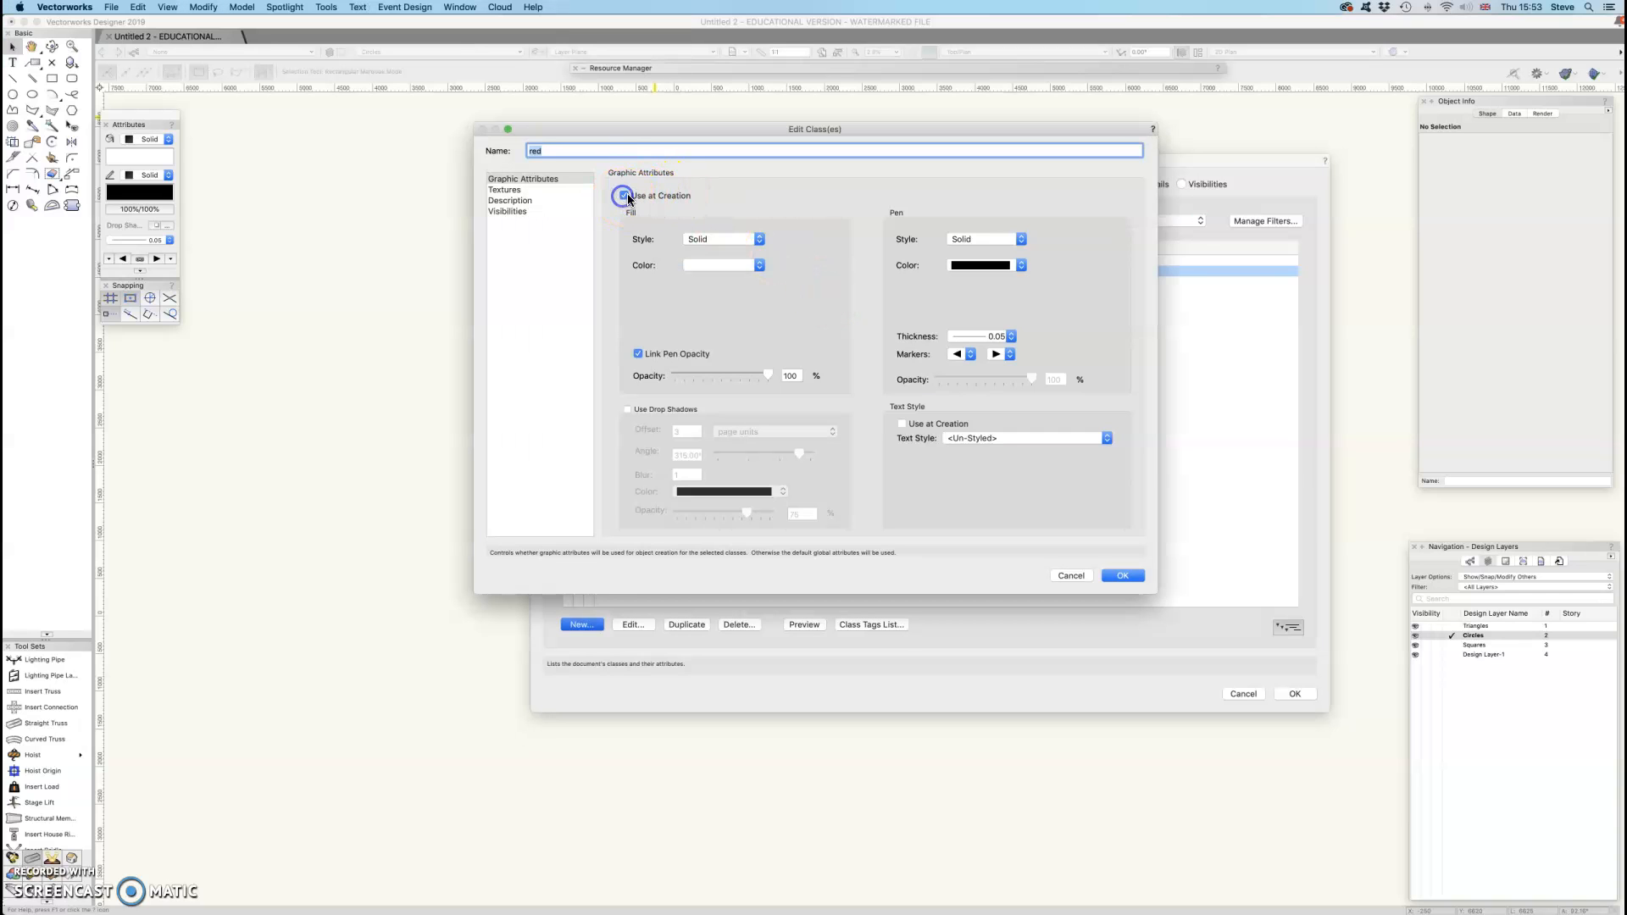
left_click(734, 267)
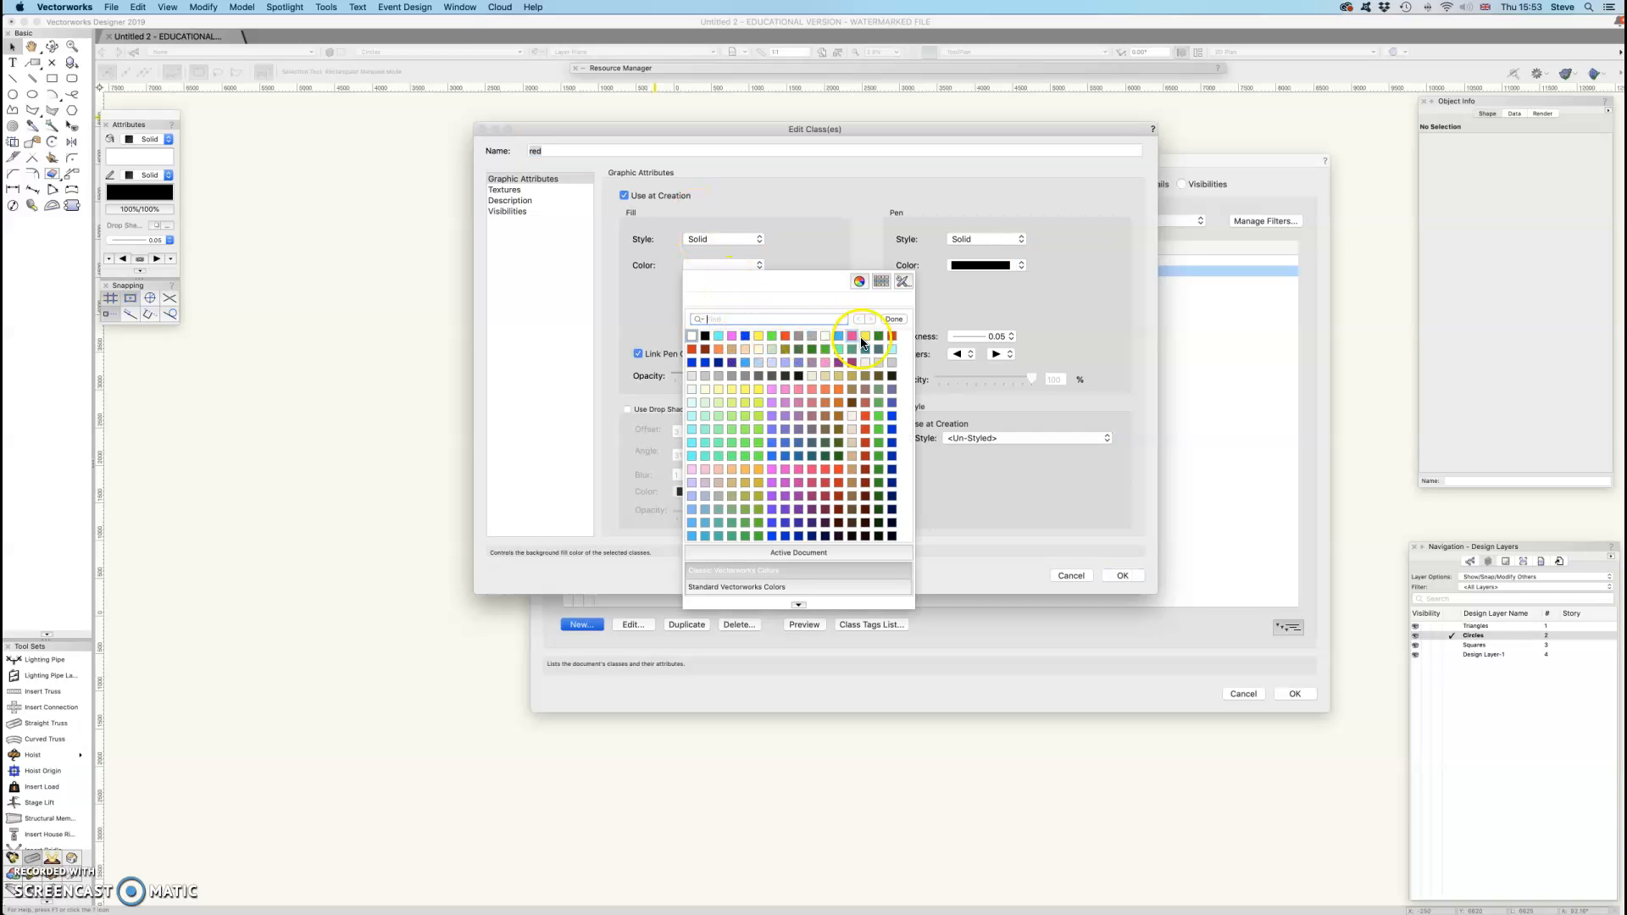
left_click(786, 336)
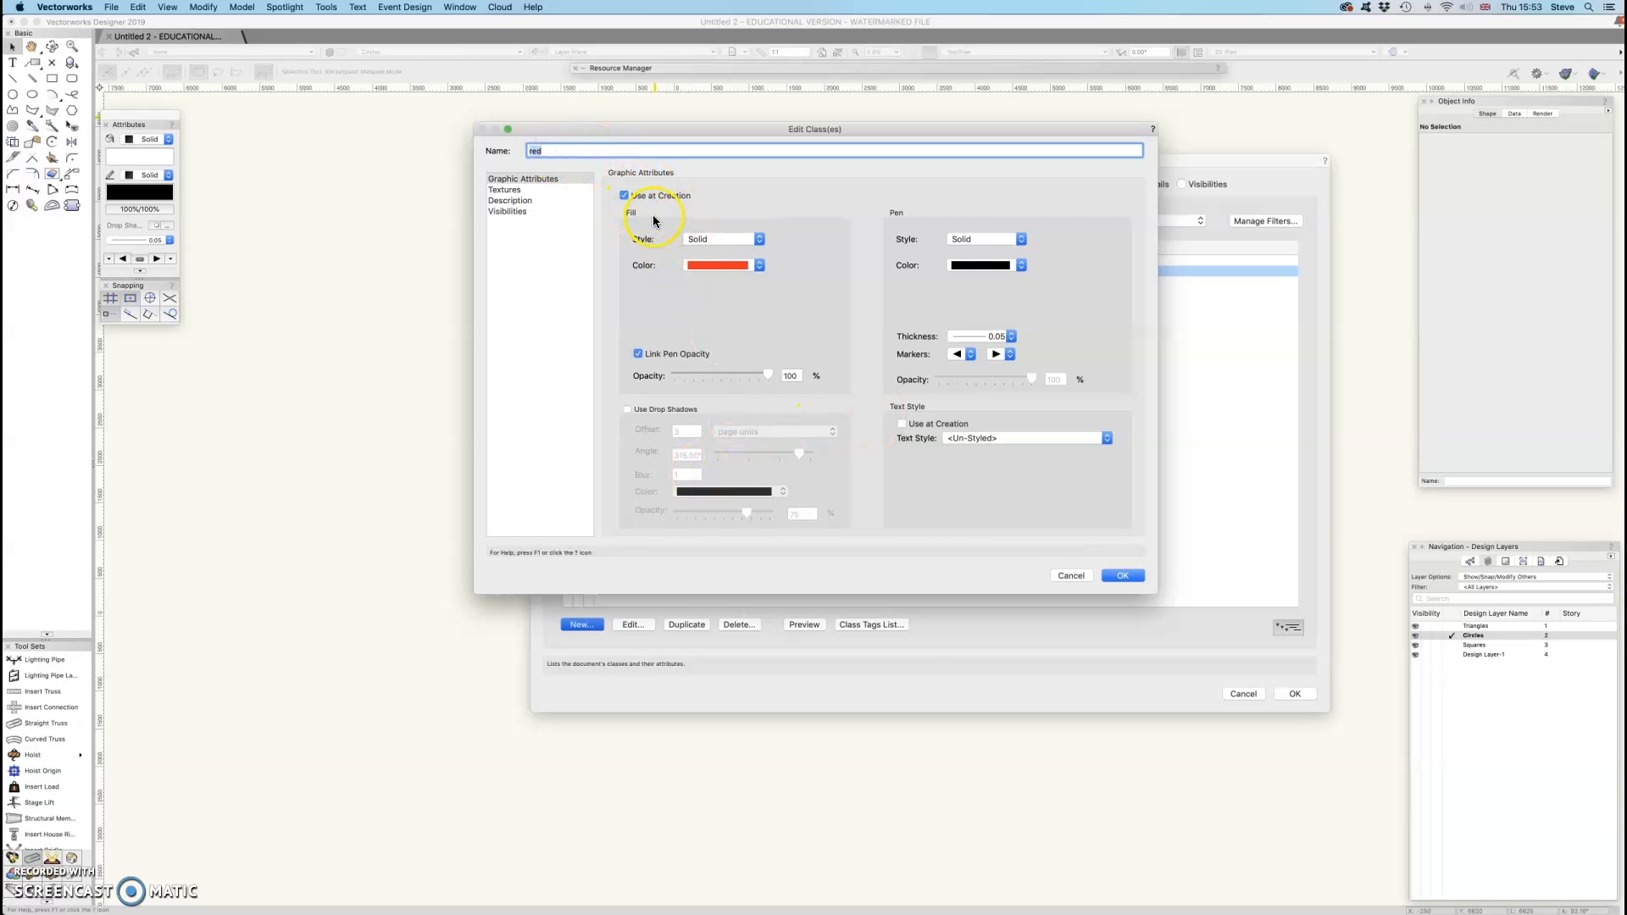
left_click(1127, 577)
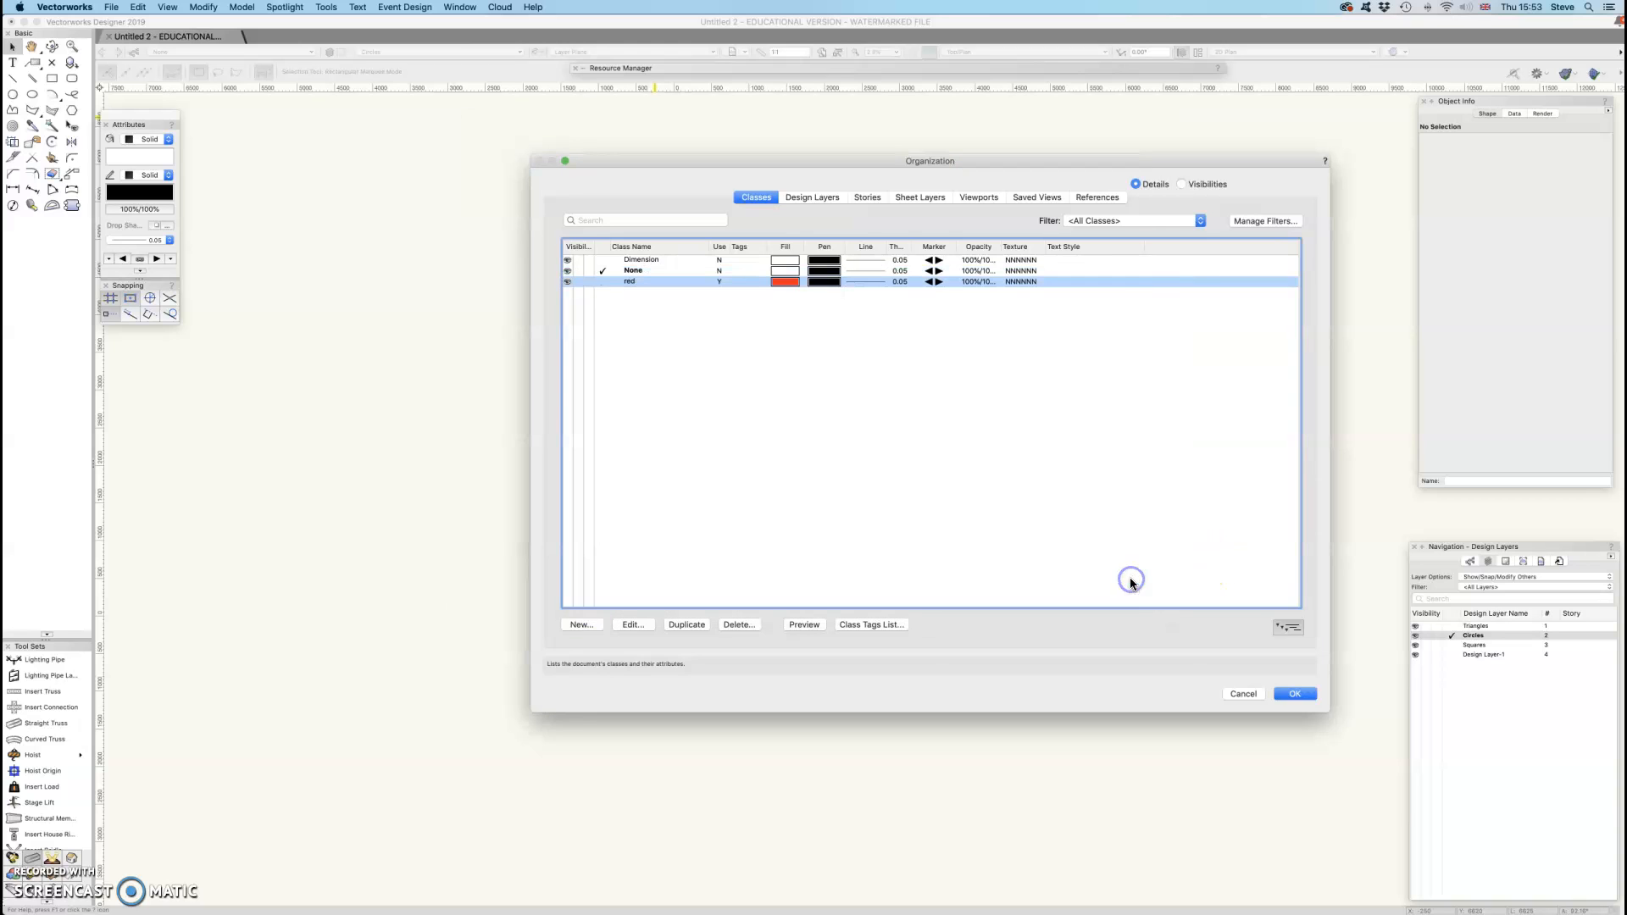
Create a class named blue with its graphic attributes used at creation and a solid blue fill
left_click(581, 625)
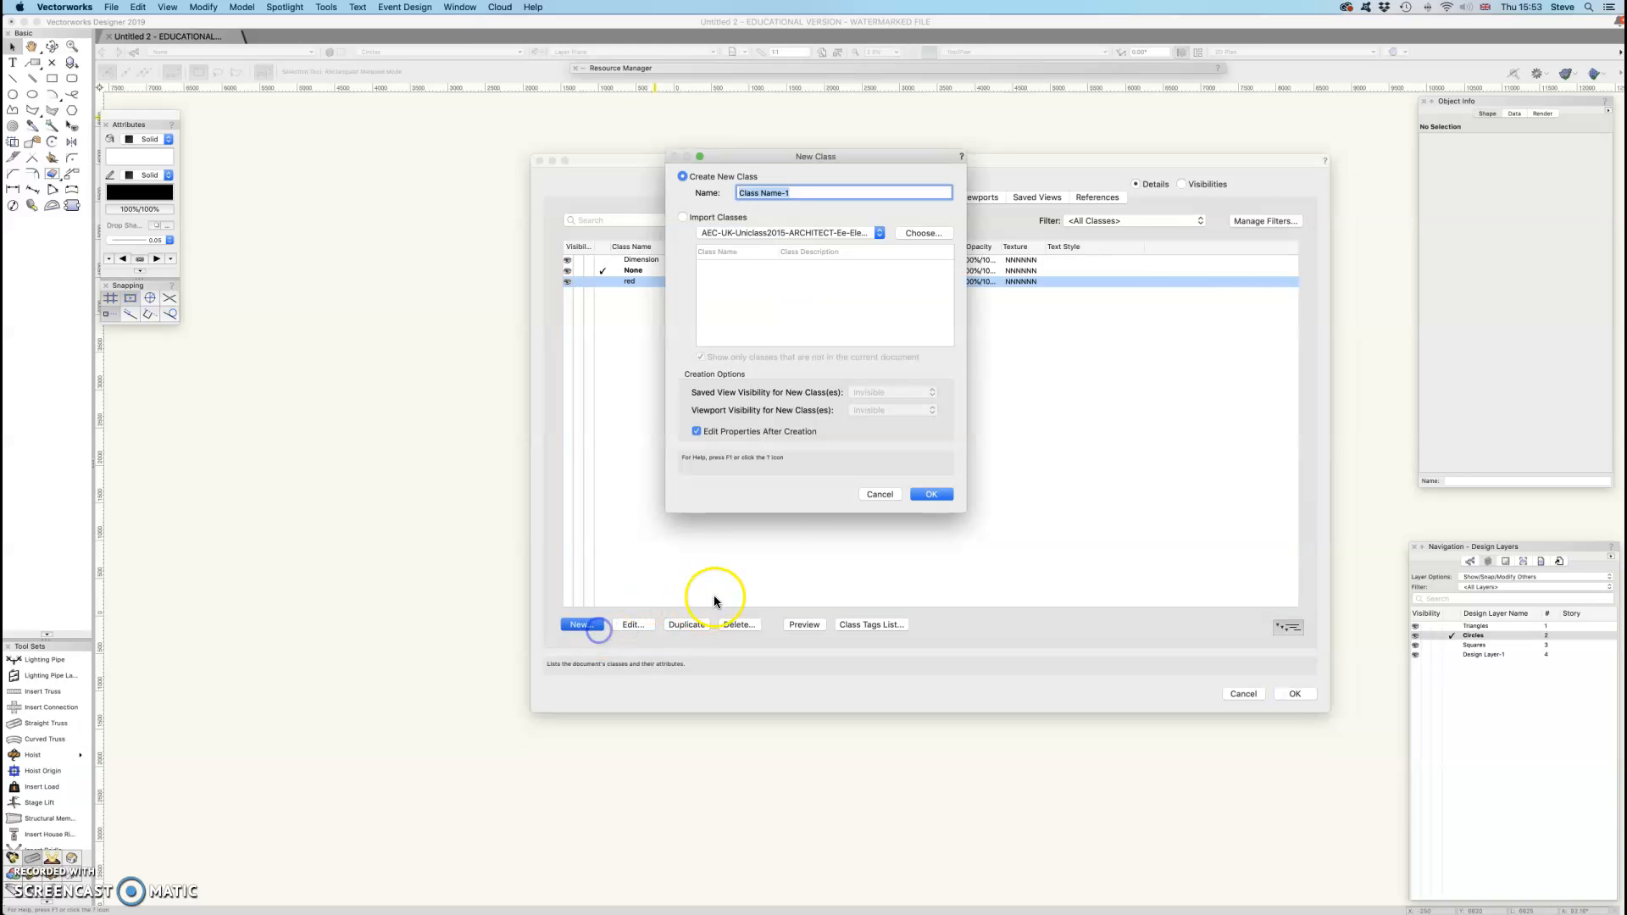
type("blue")
left_click(931, 494)
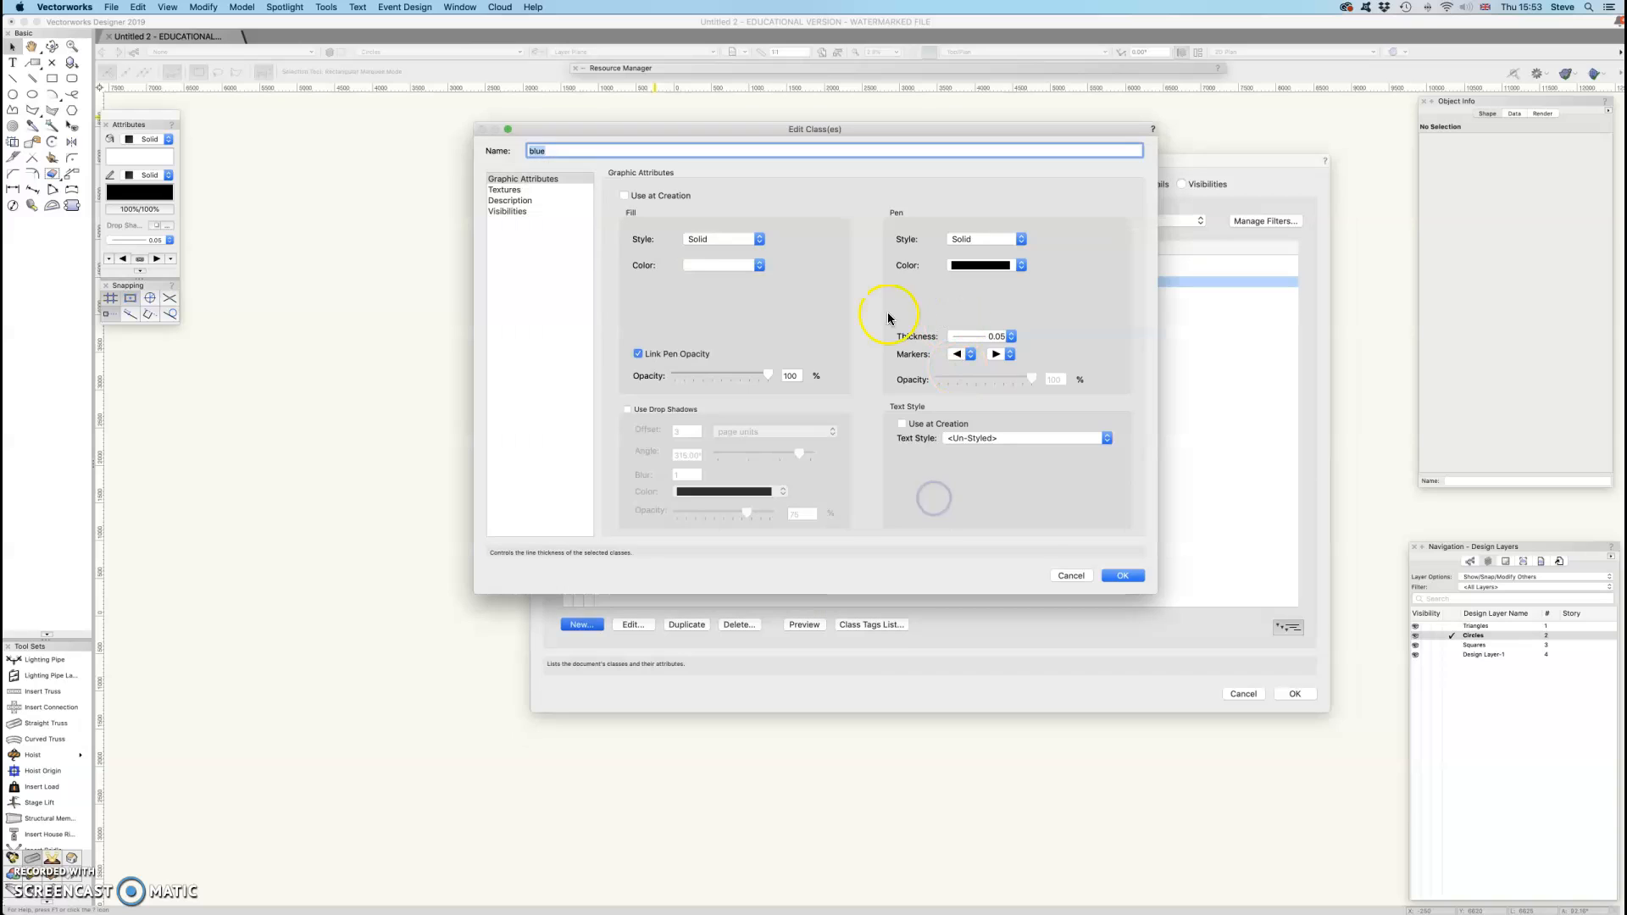
left_click(625, 196)
left_click(731, 265)
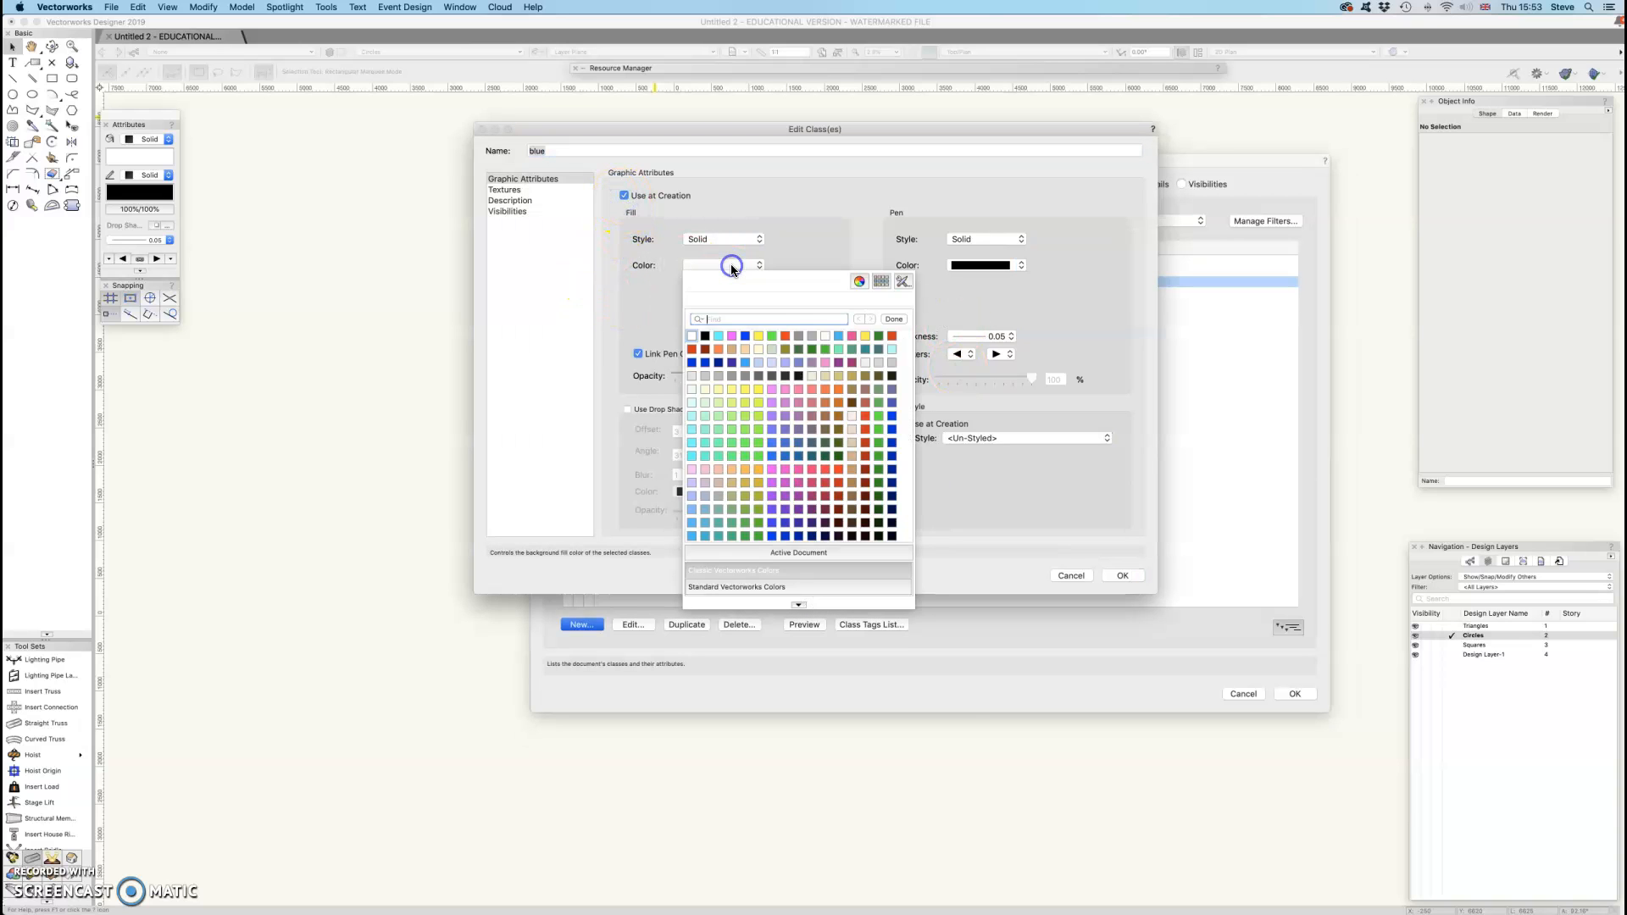
left_click(745, 338)
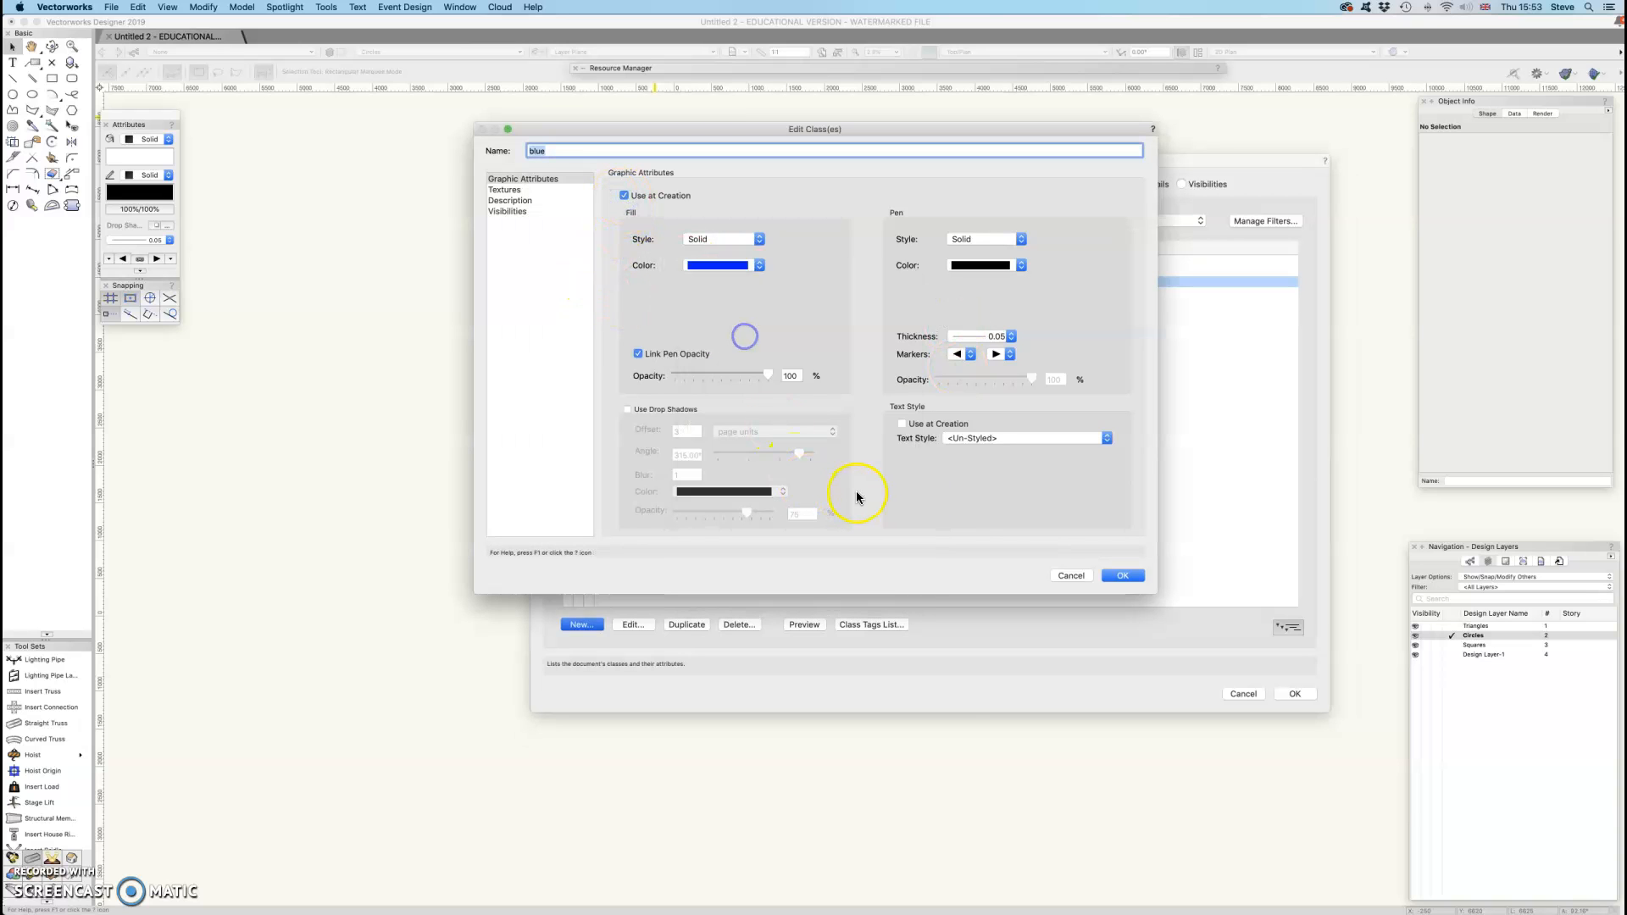
left_click(1120, 576)
Create a class named green, used at creation with a solid green fill, and accept the class organization changes
left_click(581, 625)
type("green")
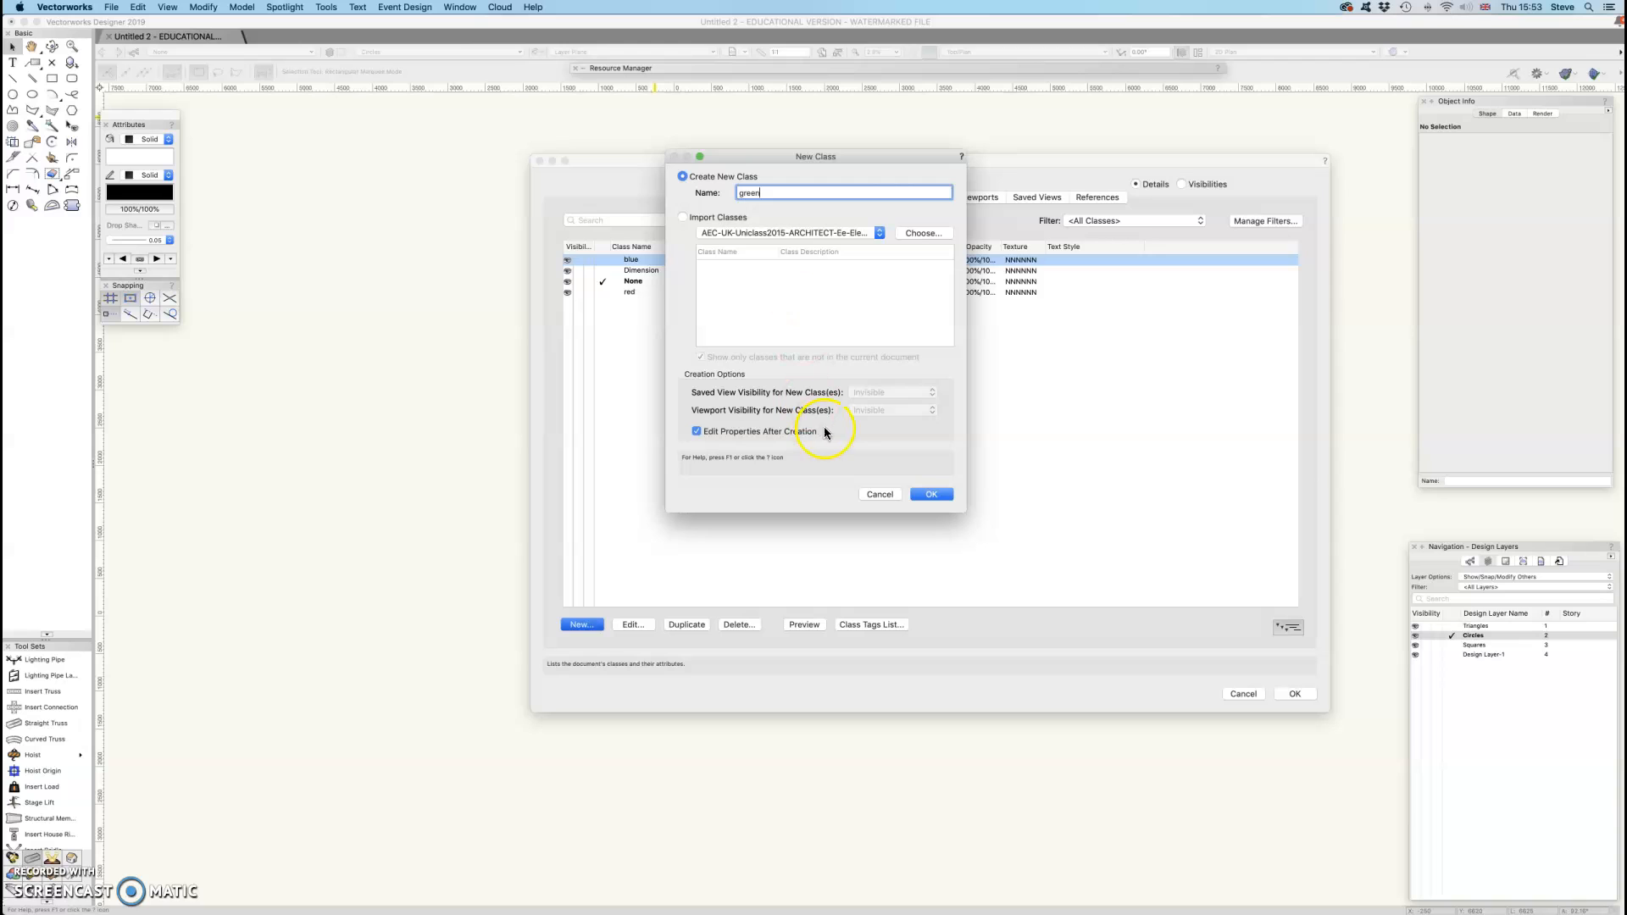
left_click(946, 495)
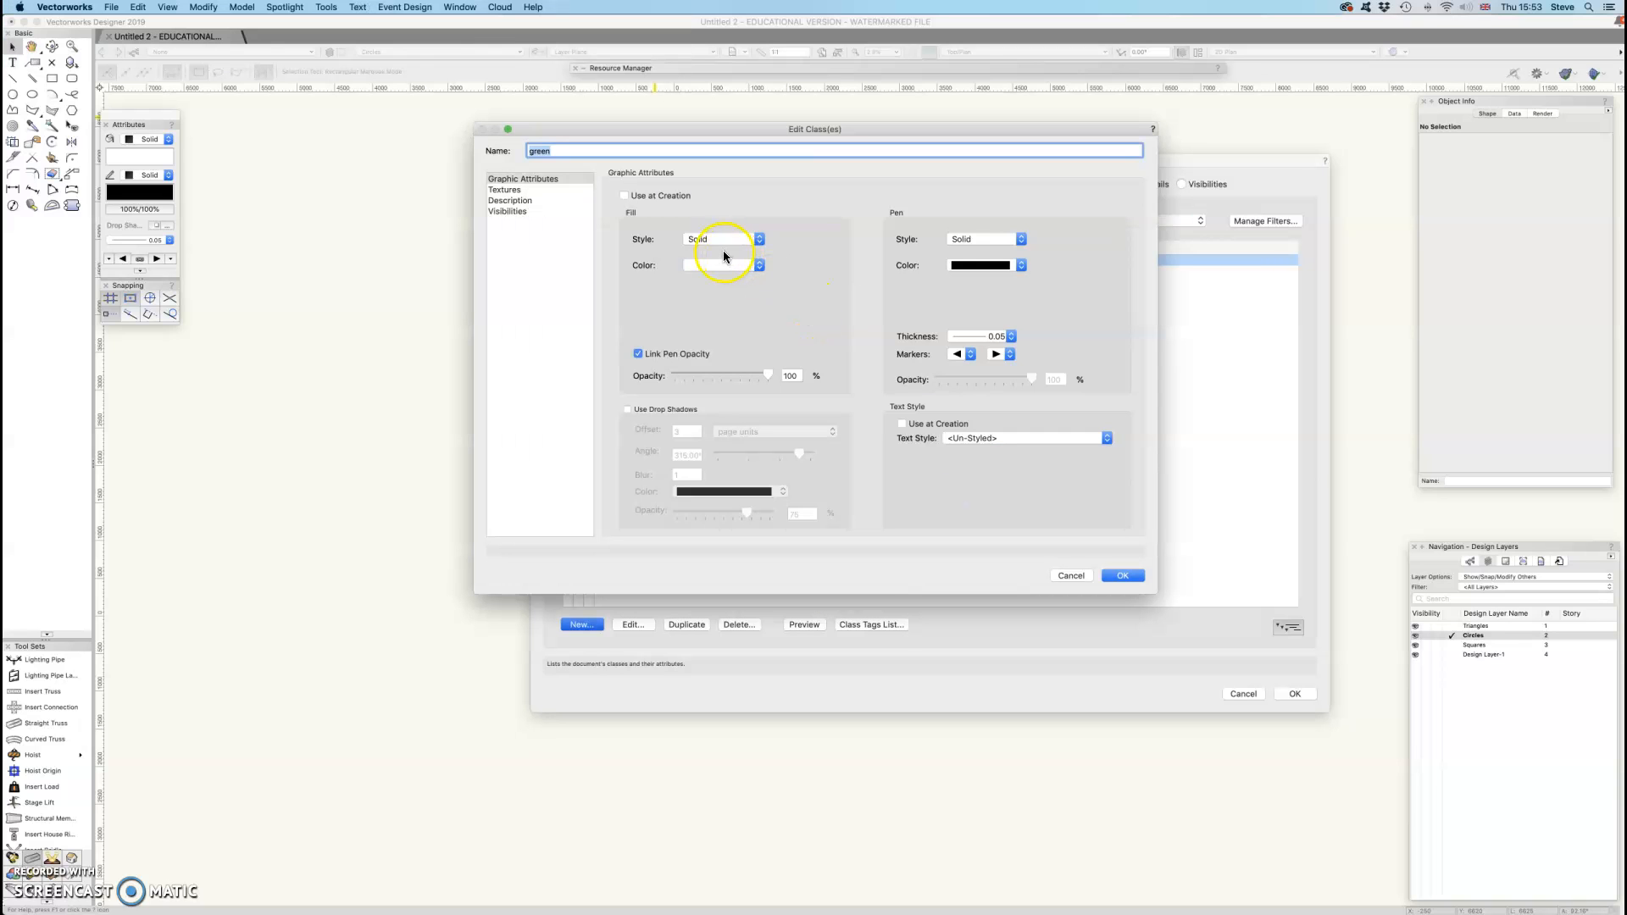
left_click(628, 199)
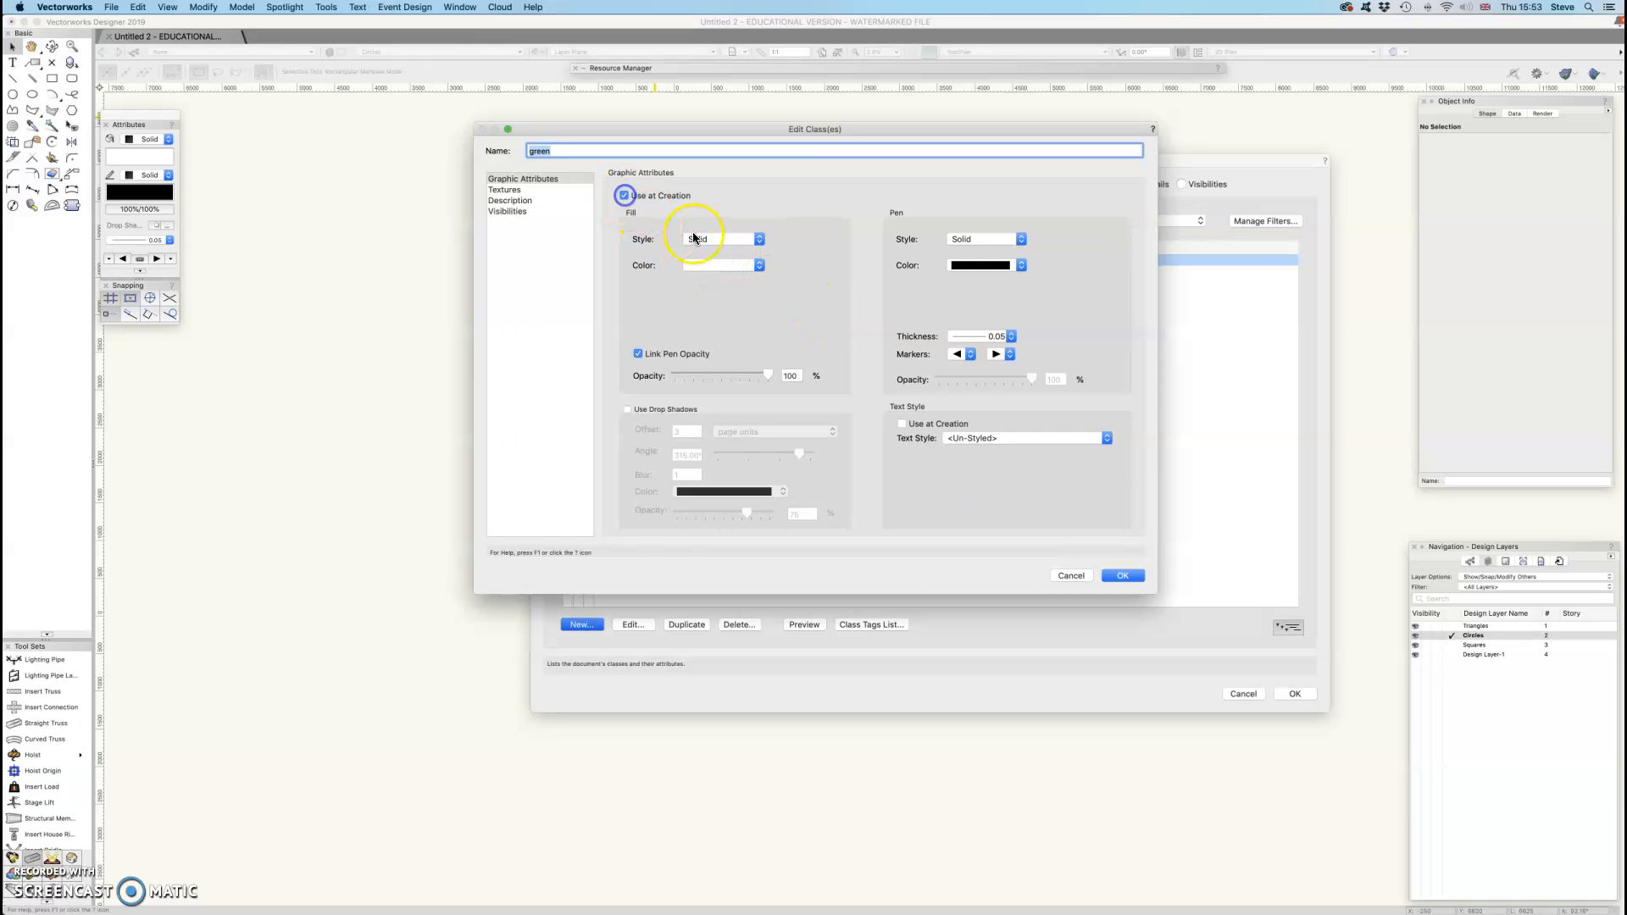
left_click(759, 268)
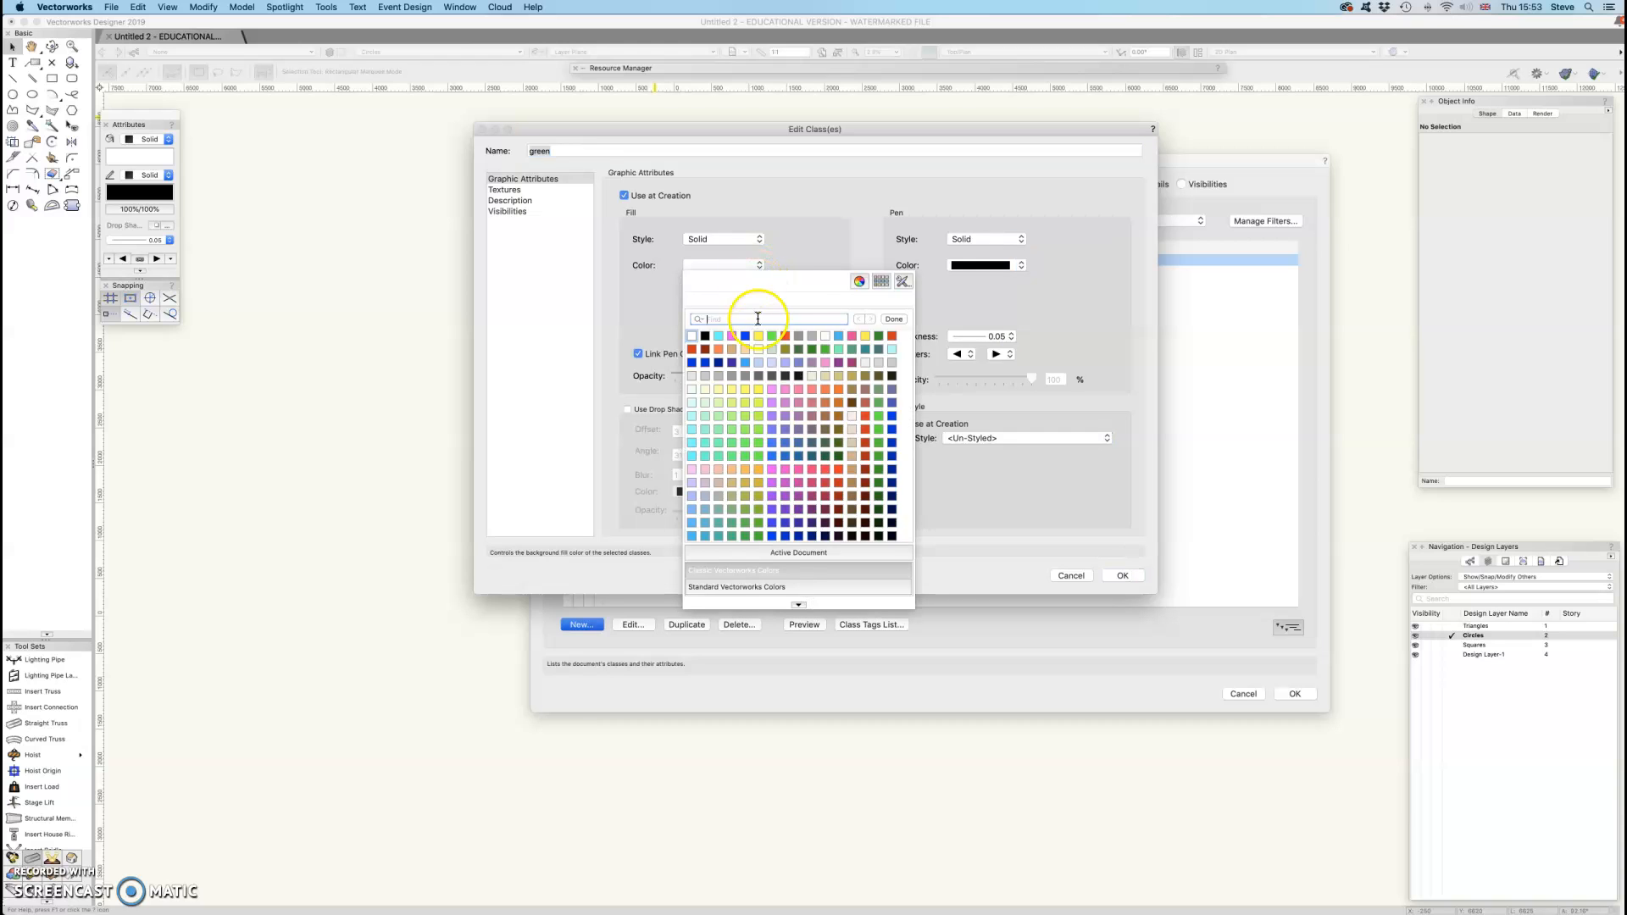
left_click(827, 349)
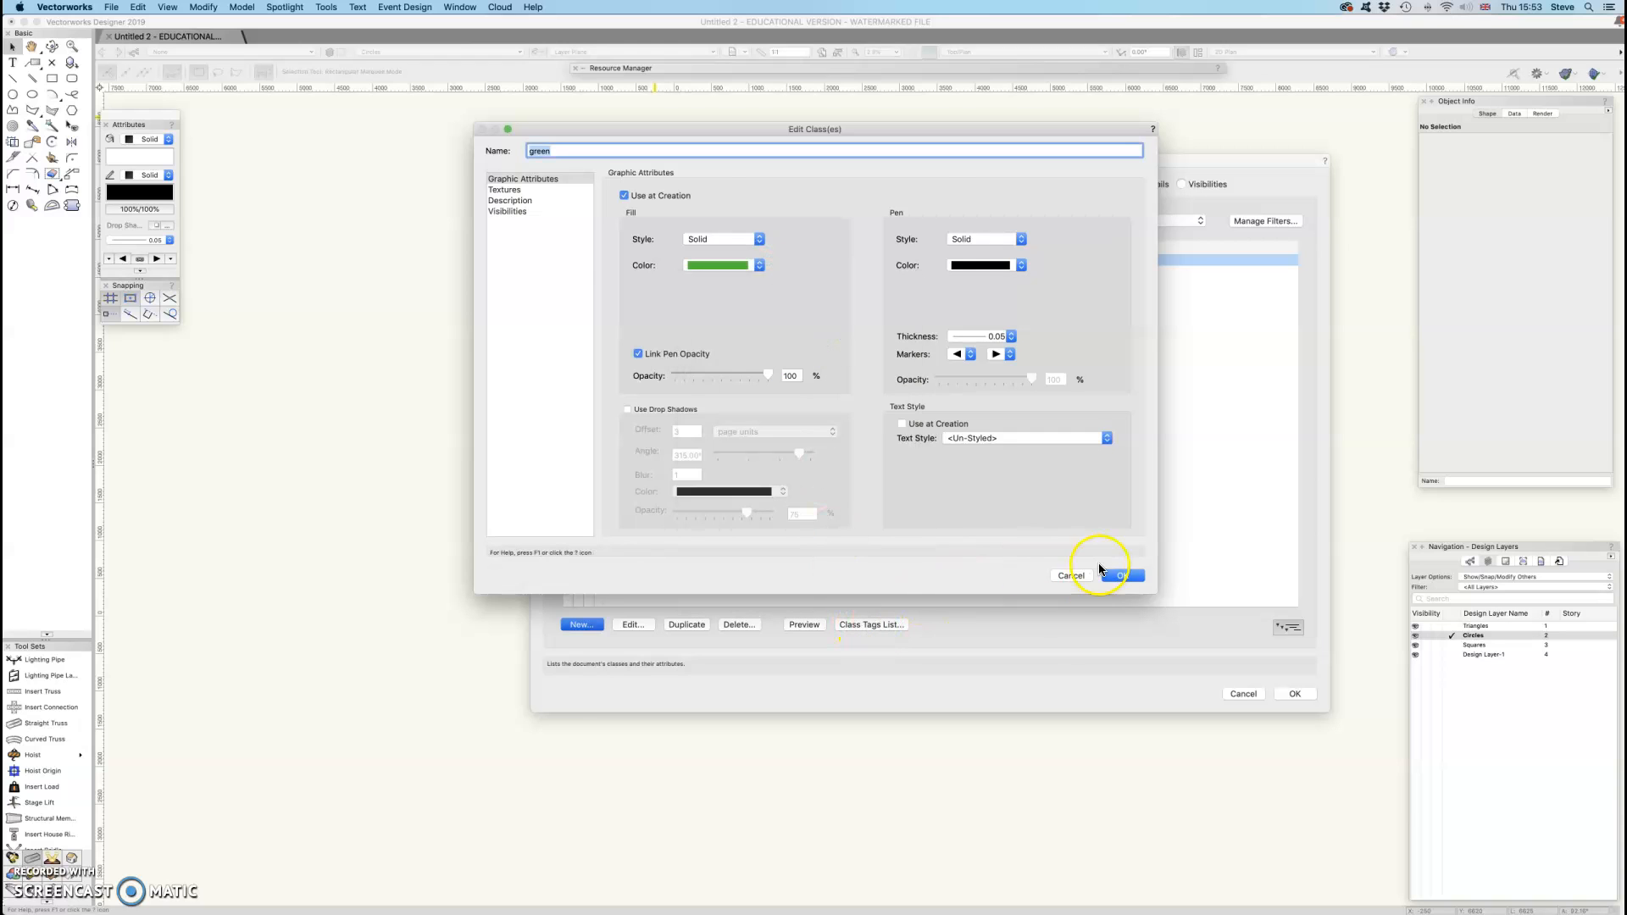
left_click(1104, 573)
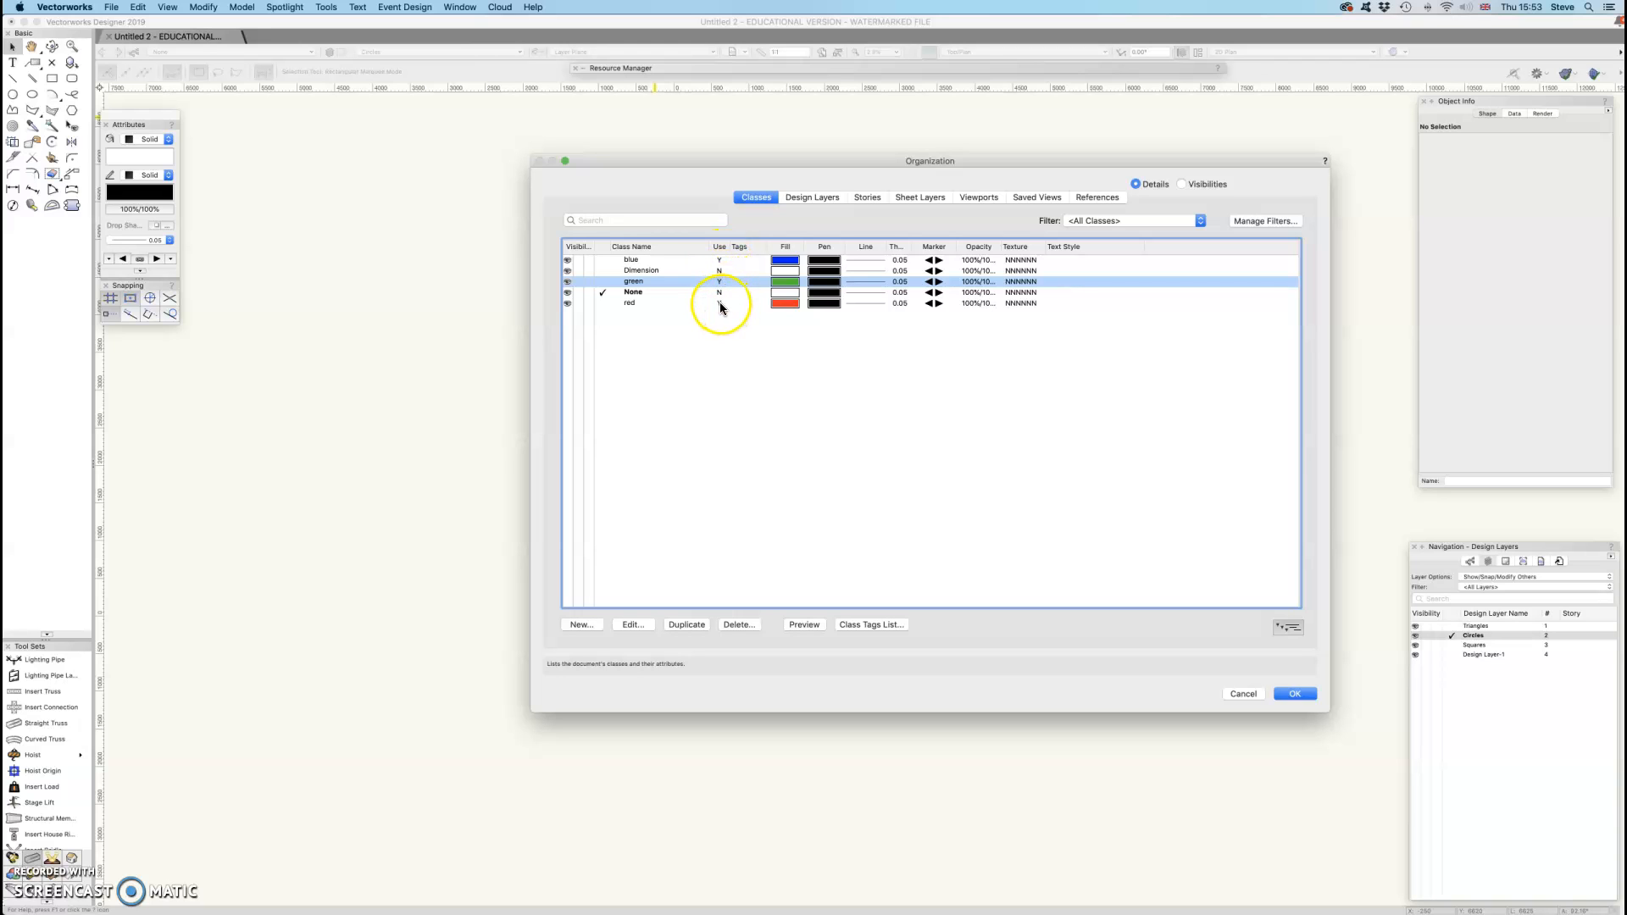
left_click(1295, 694)
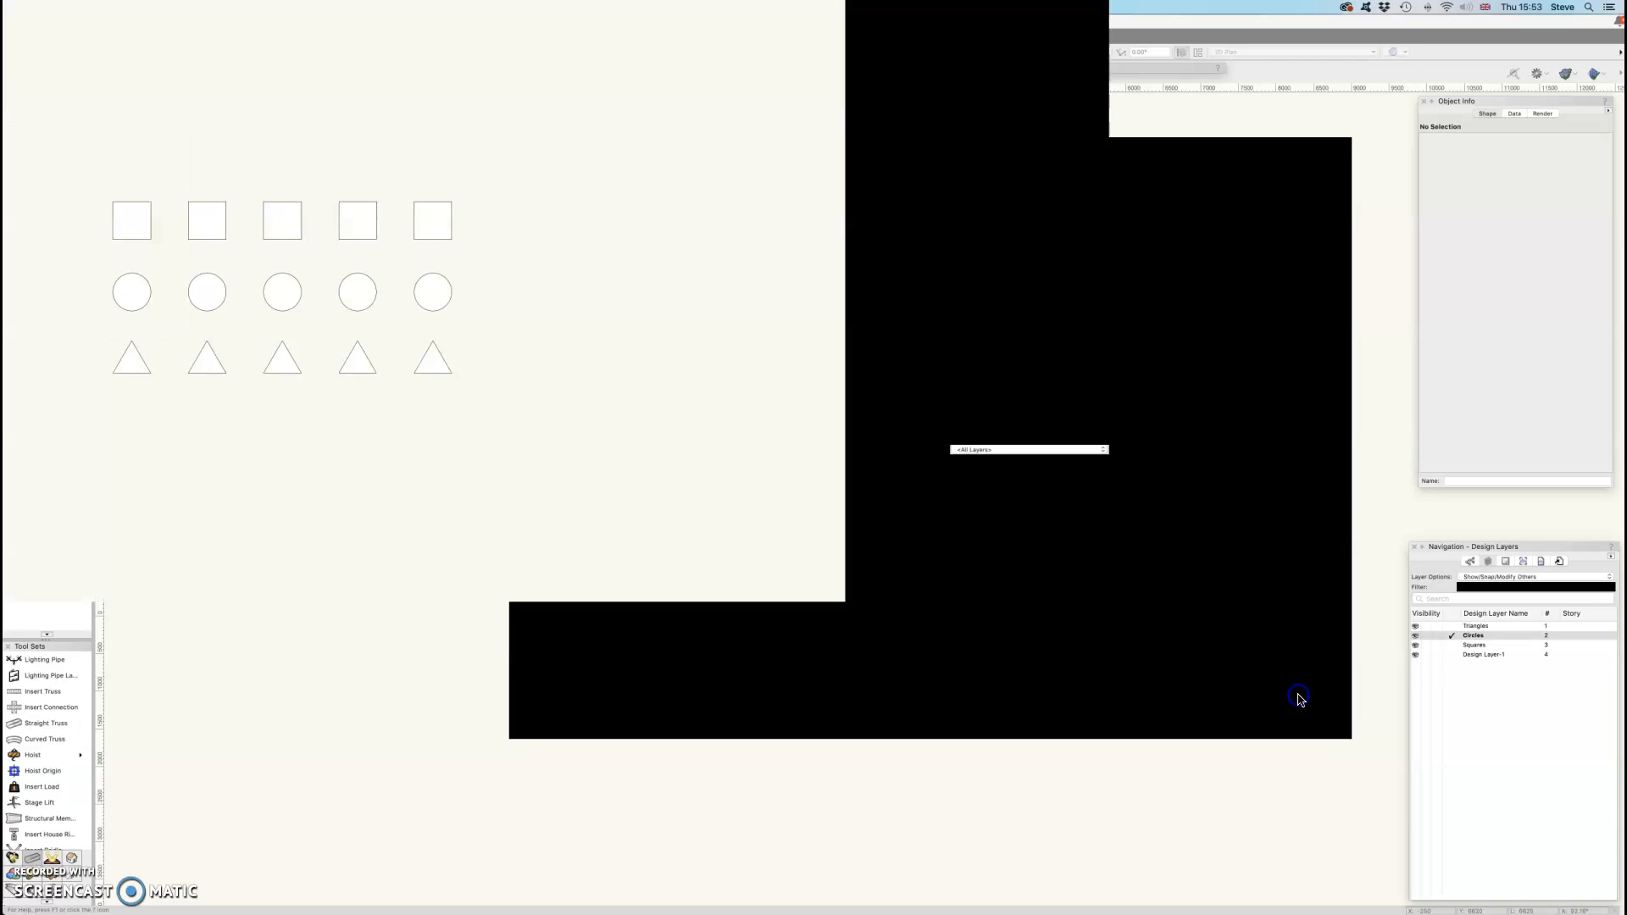
Display the class list for navigation and assign the first square in the row to the blue class
left_click_drag(587, 295, 774, 277)
left_click(652, 349)
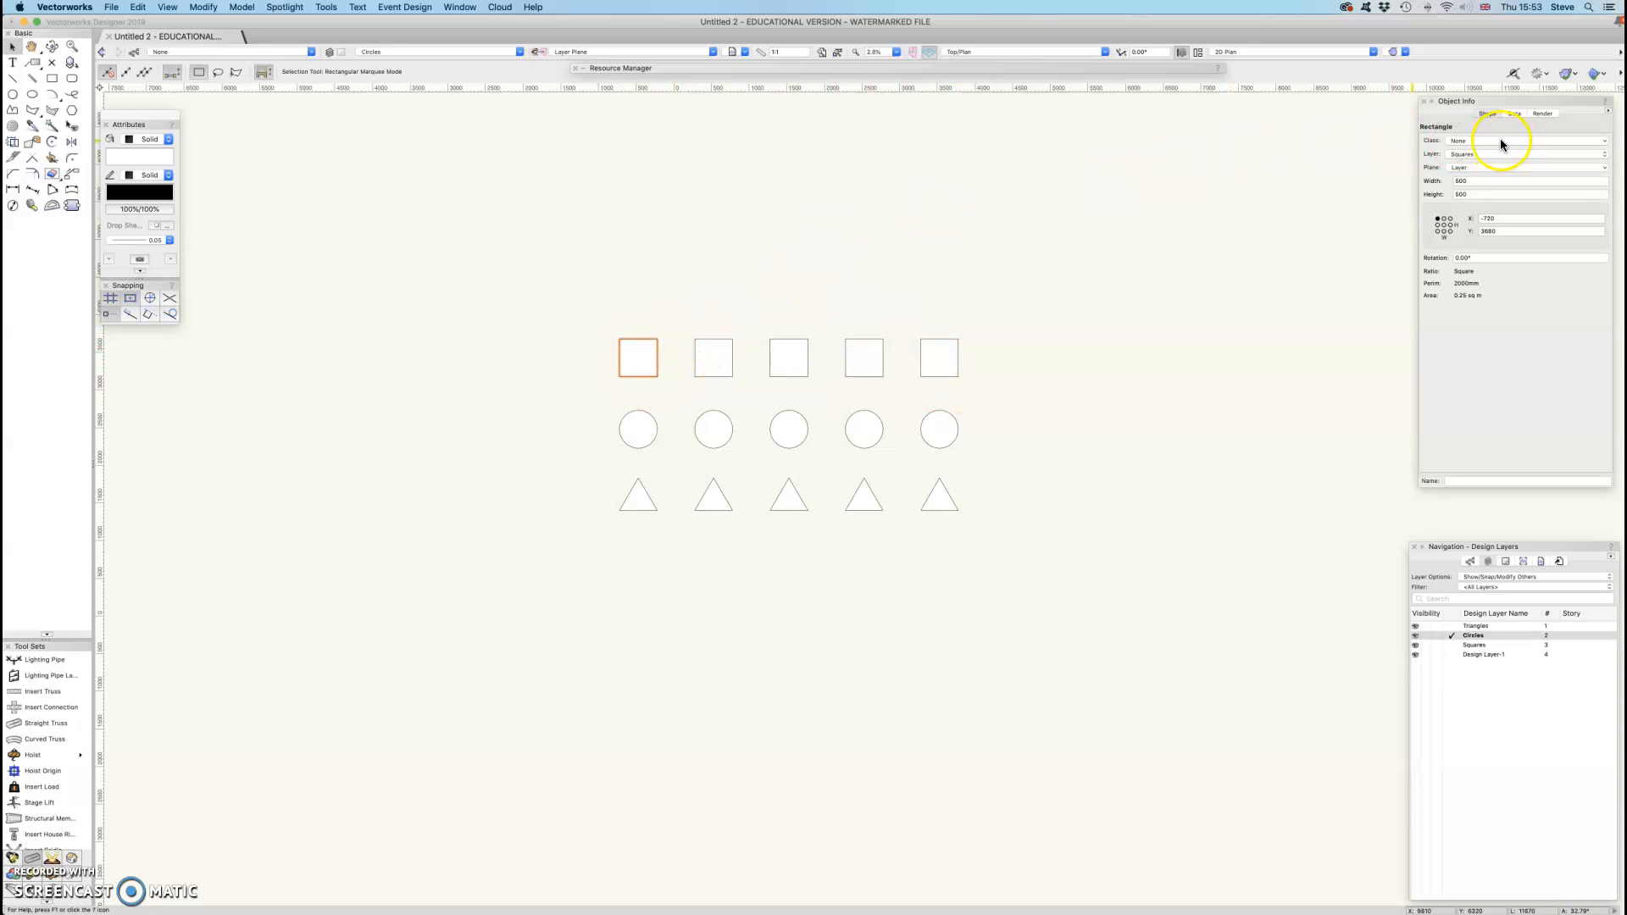
left_click(1471, 562)
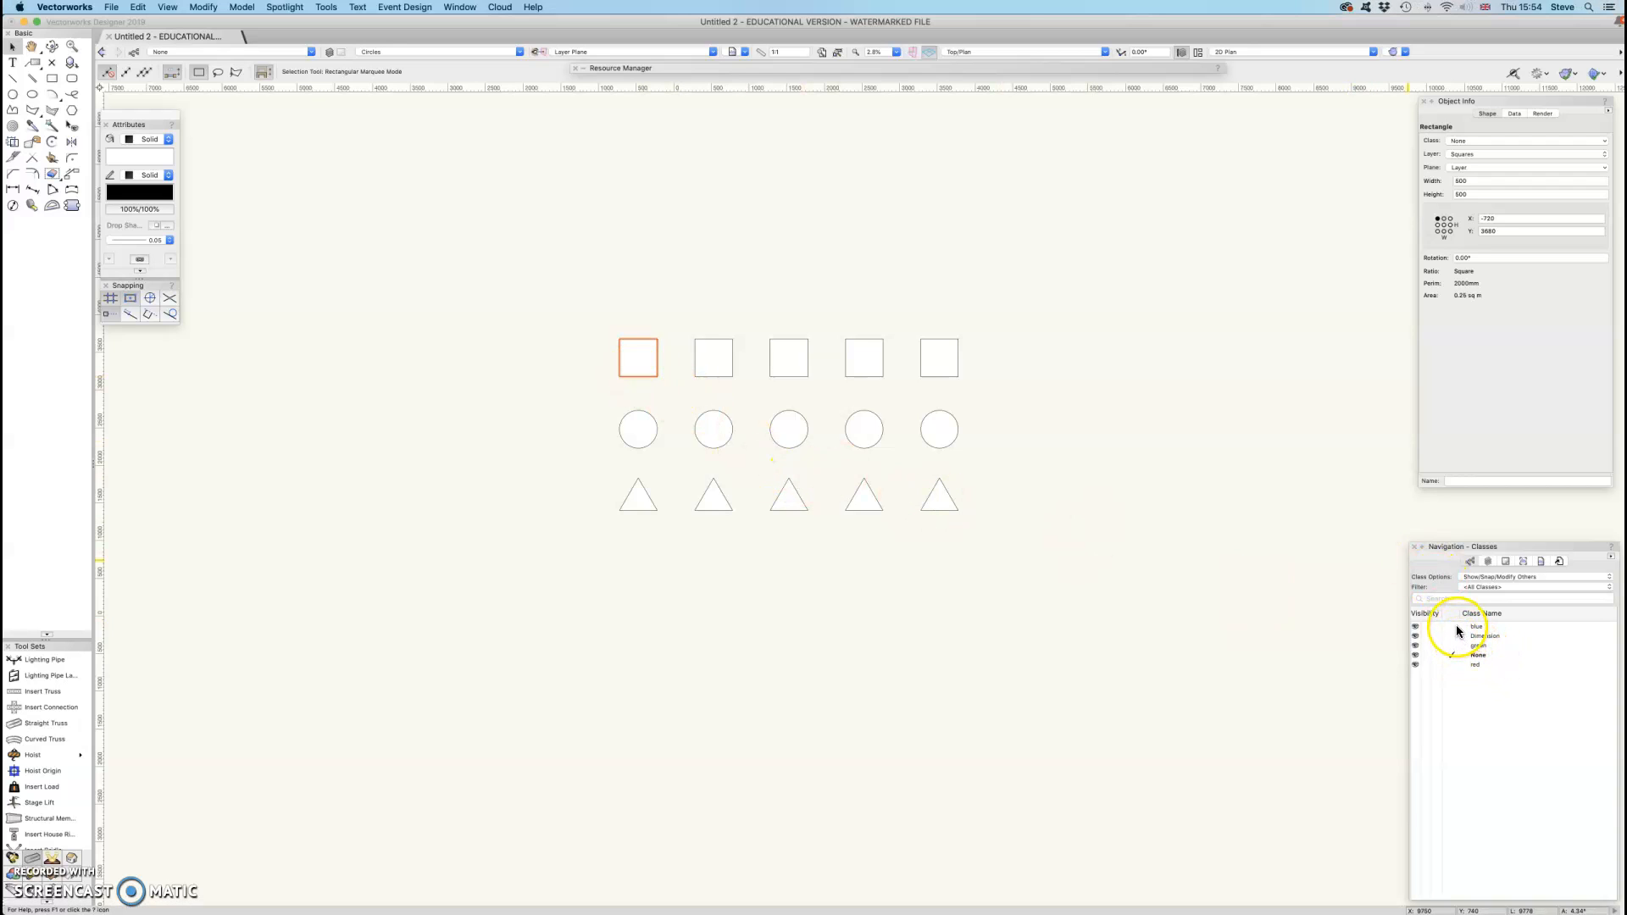
left_click(1481, 140)
left_click(1491, 199)
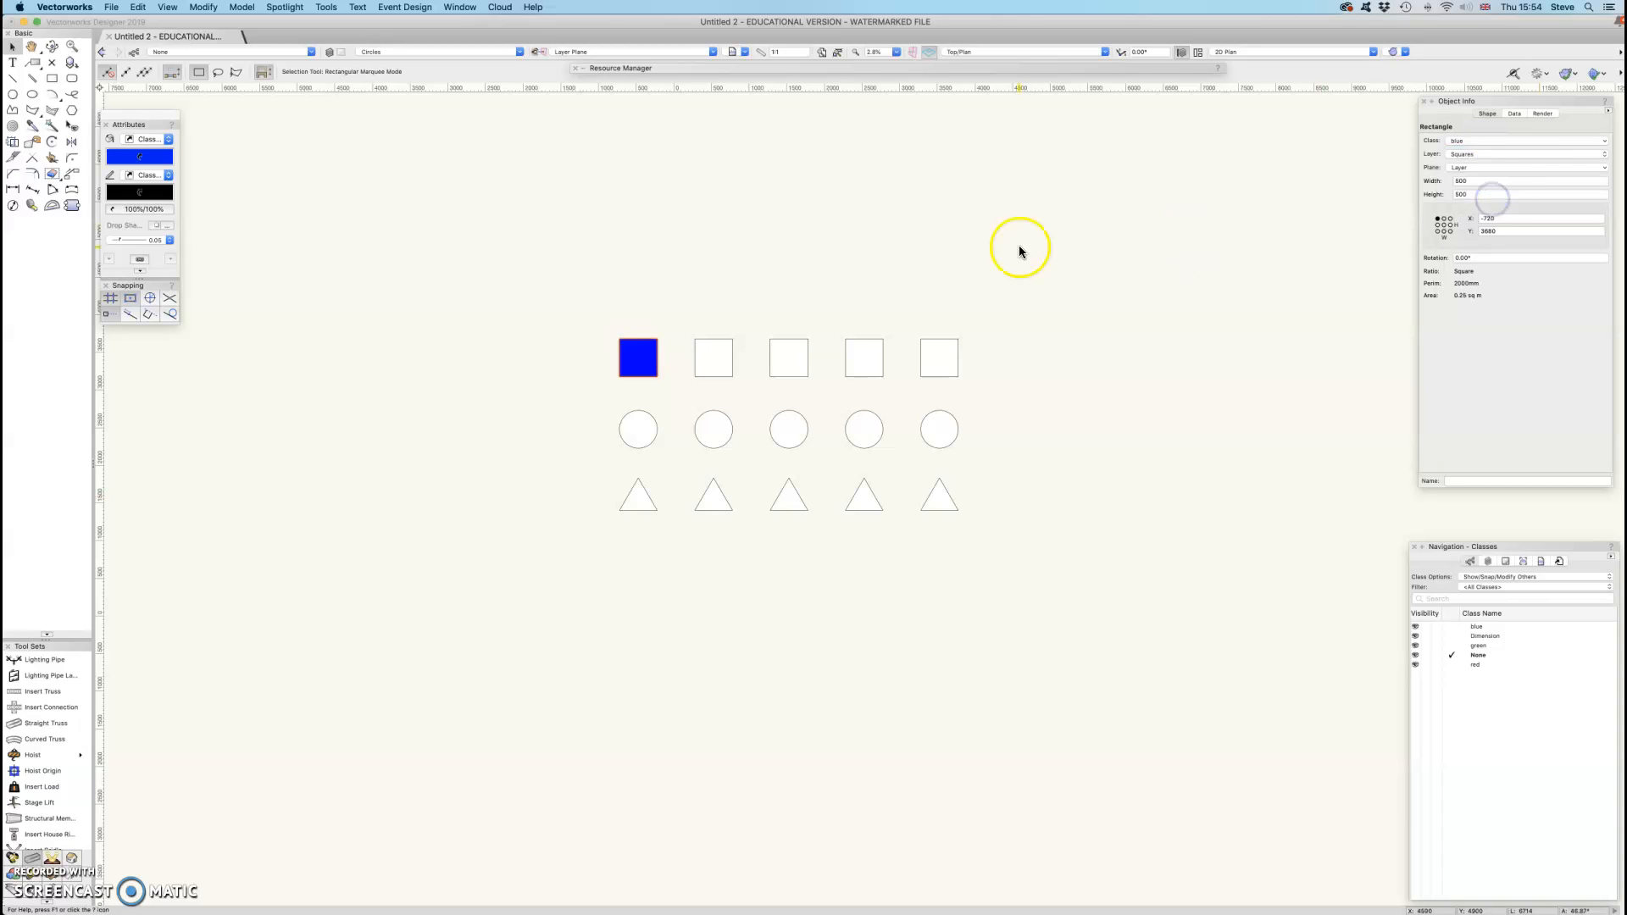
Assign the second square in the row to the green class and the third square to the red class
left_click(710, 351)
left_click(1488, 141)
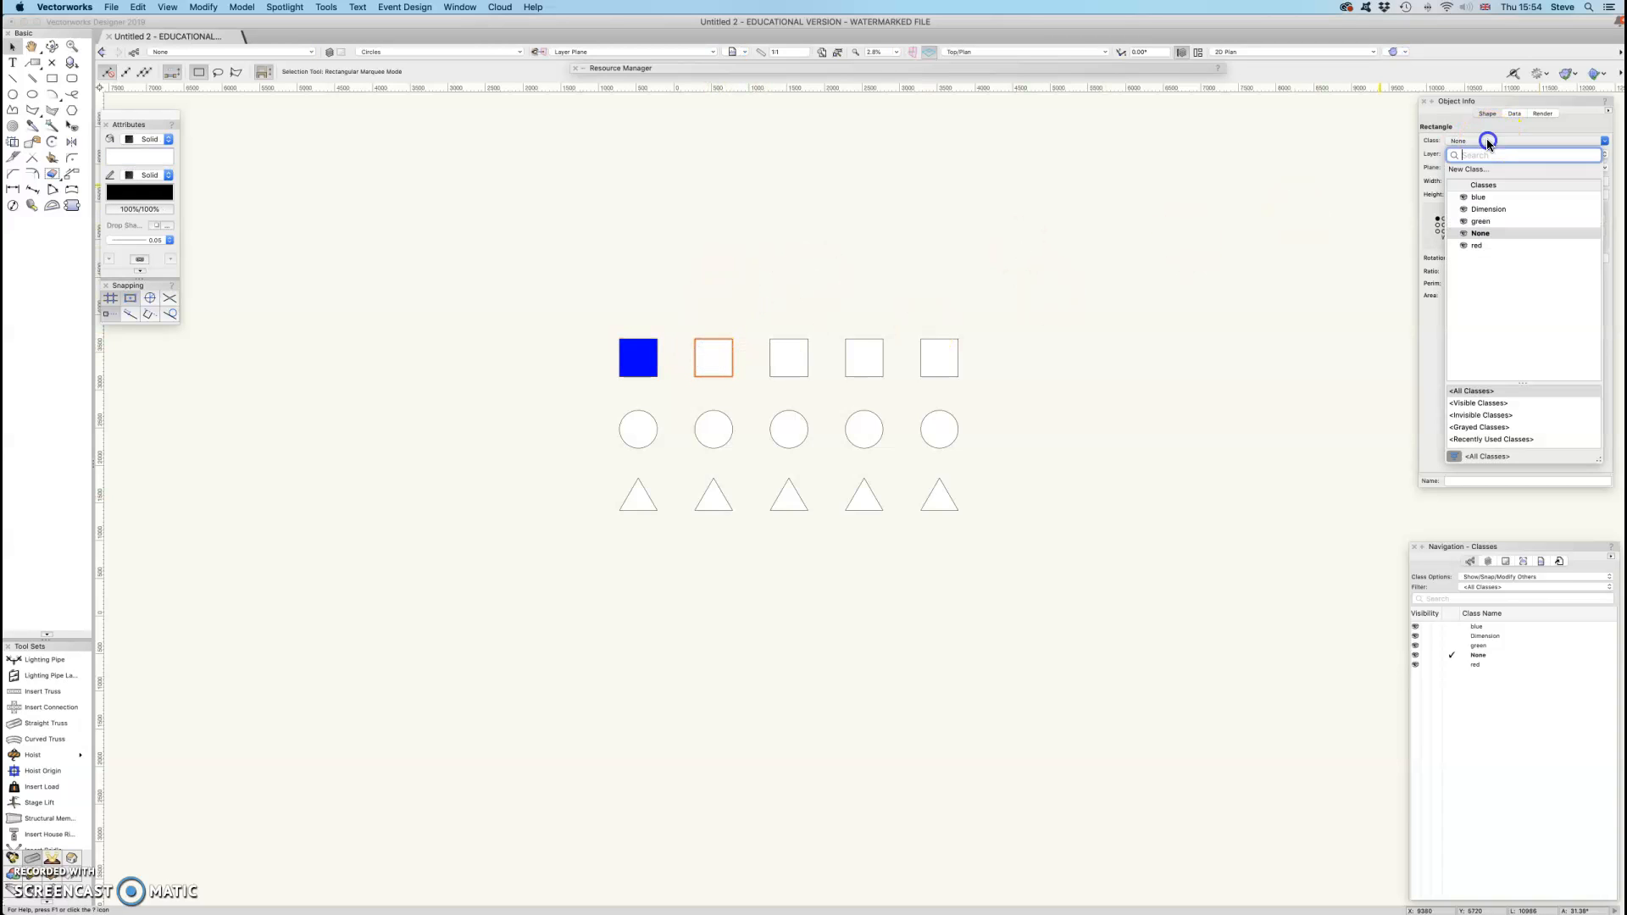
left_click(1480, 222)
left_click(807, 345)
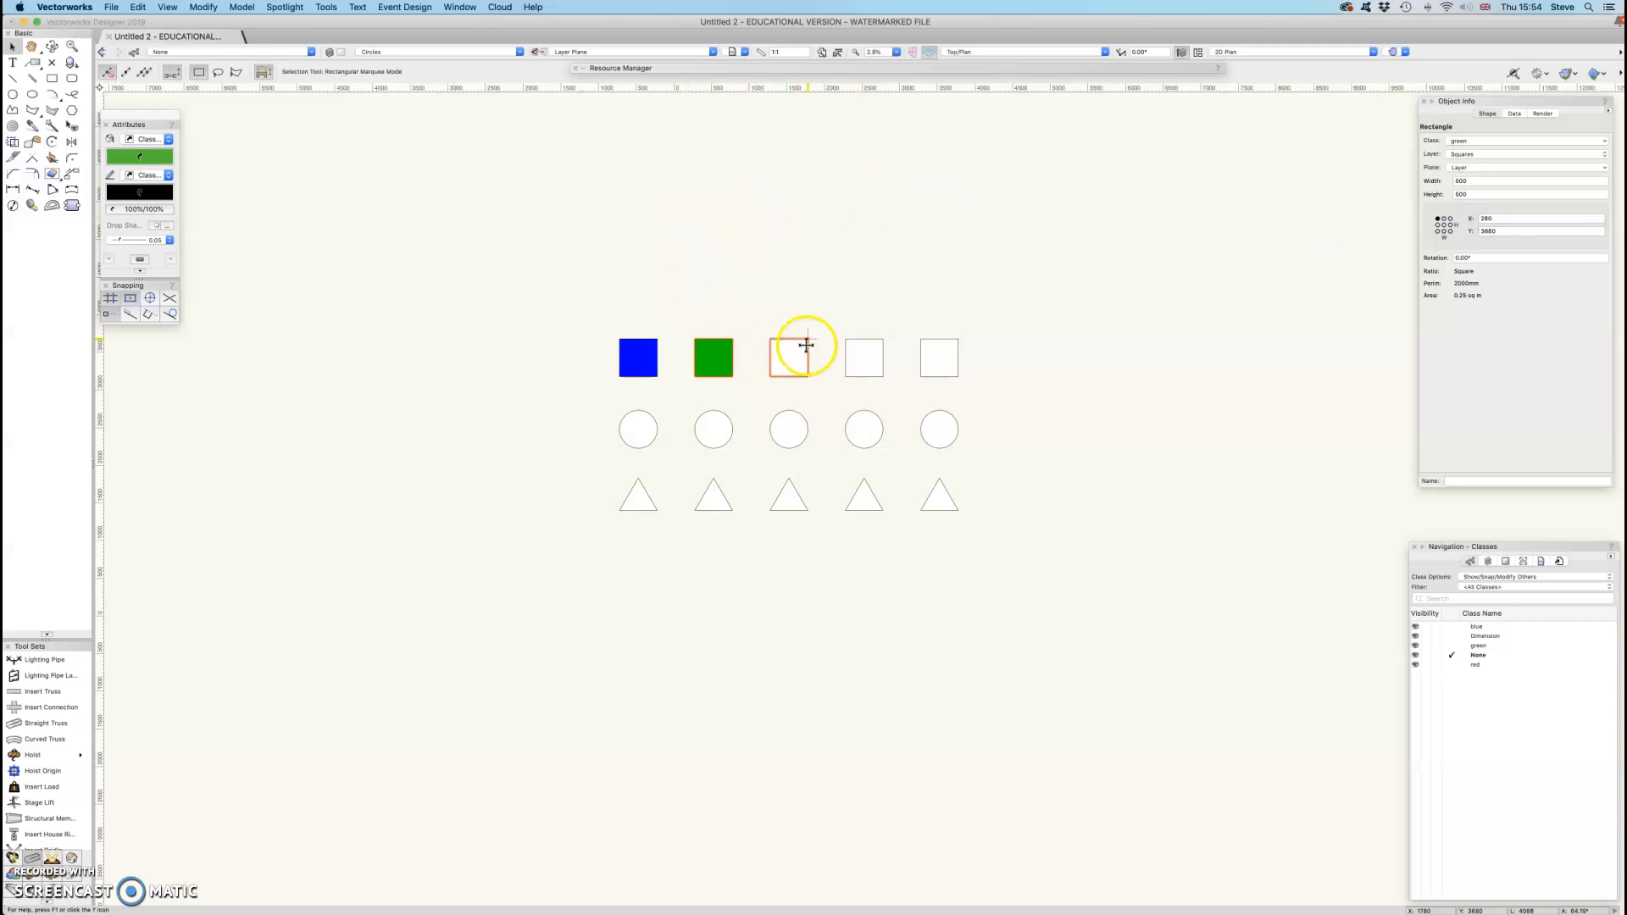
left_click(1464, 144)
left_click(1475, 246)
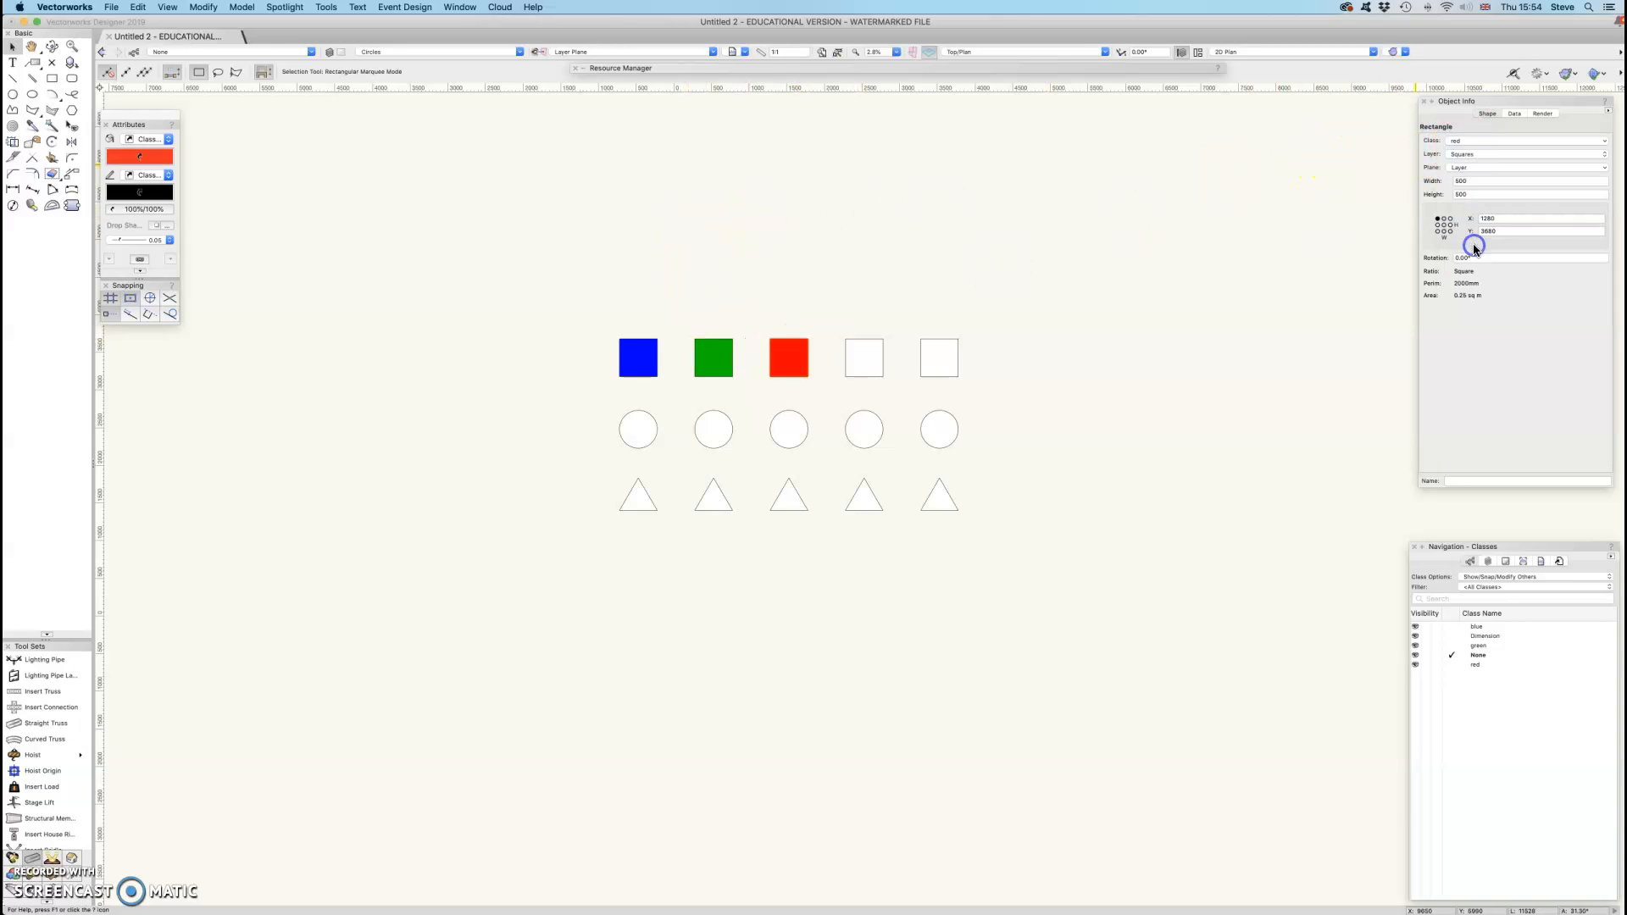
left_click(807, 258)
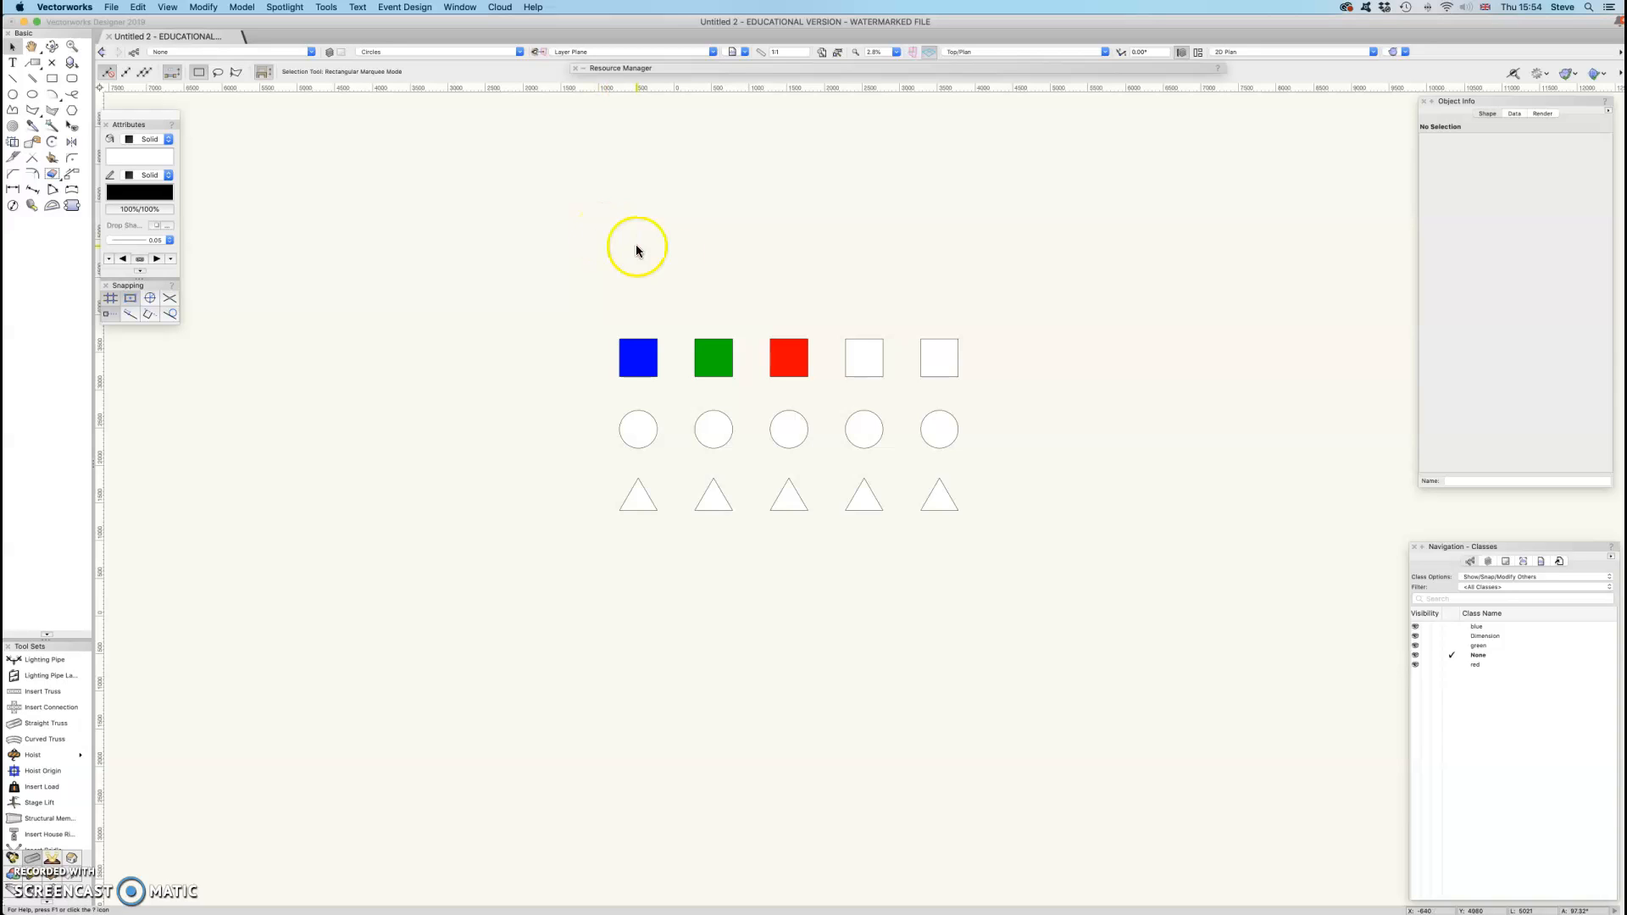
With the Eyedropper, copy the first blue square's attributes to the fourth square, the middle circle, and the first and fourth triangles
left_click(34, 128)
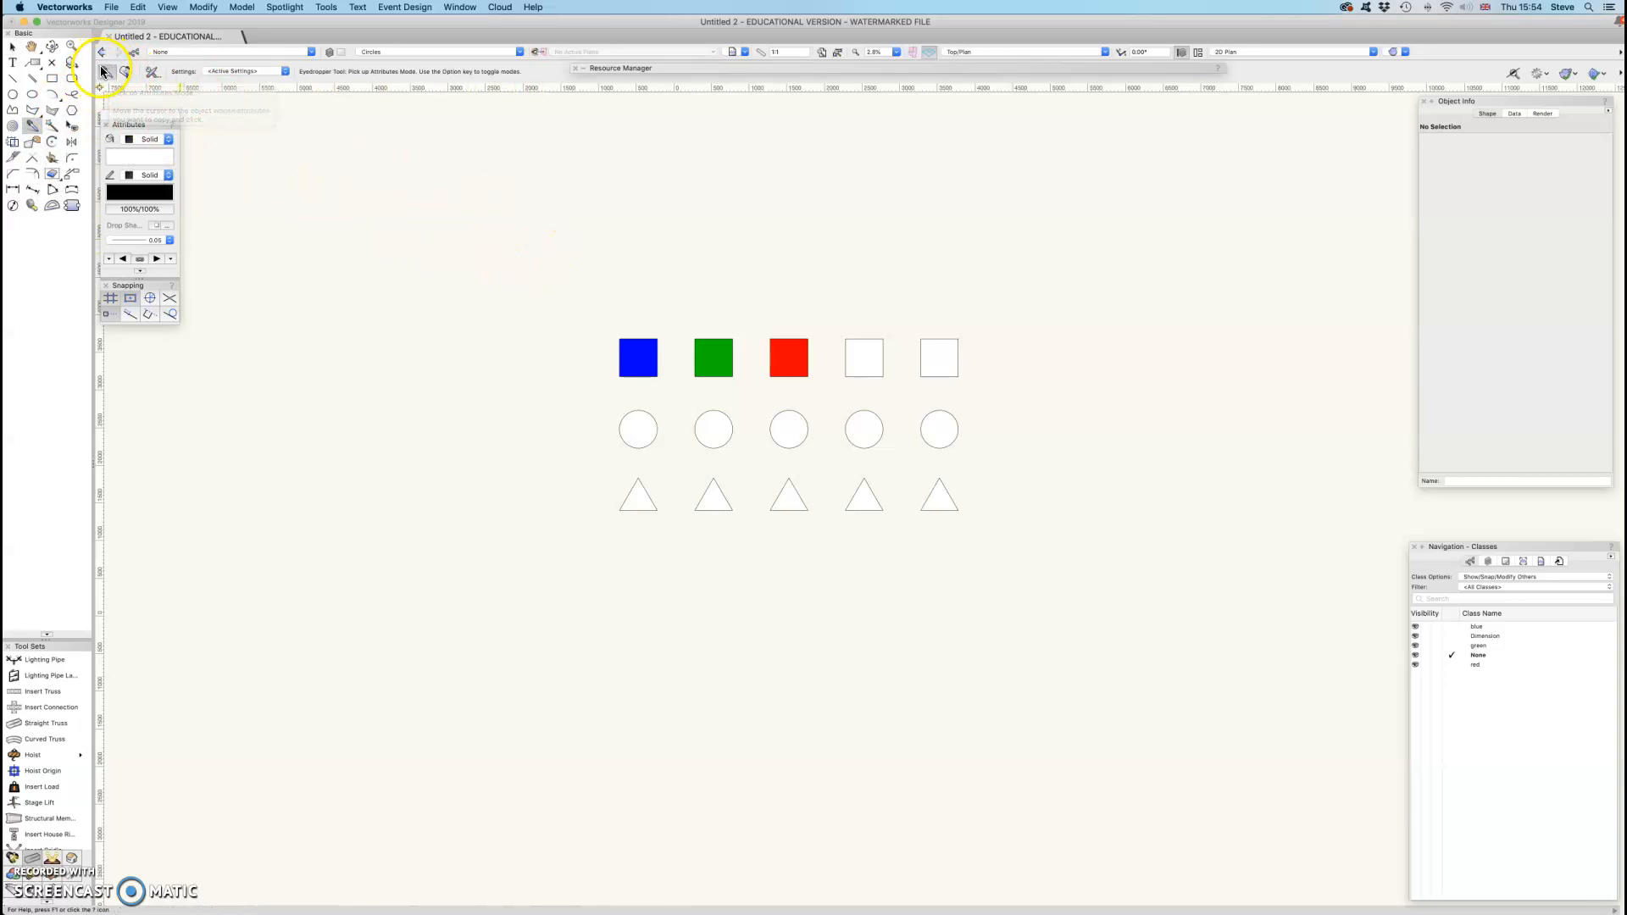
left_click(152, 72)
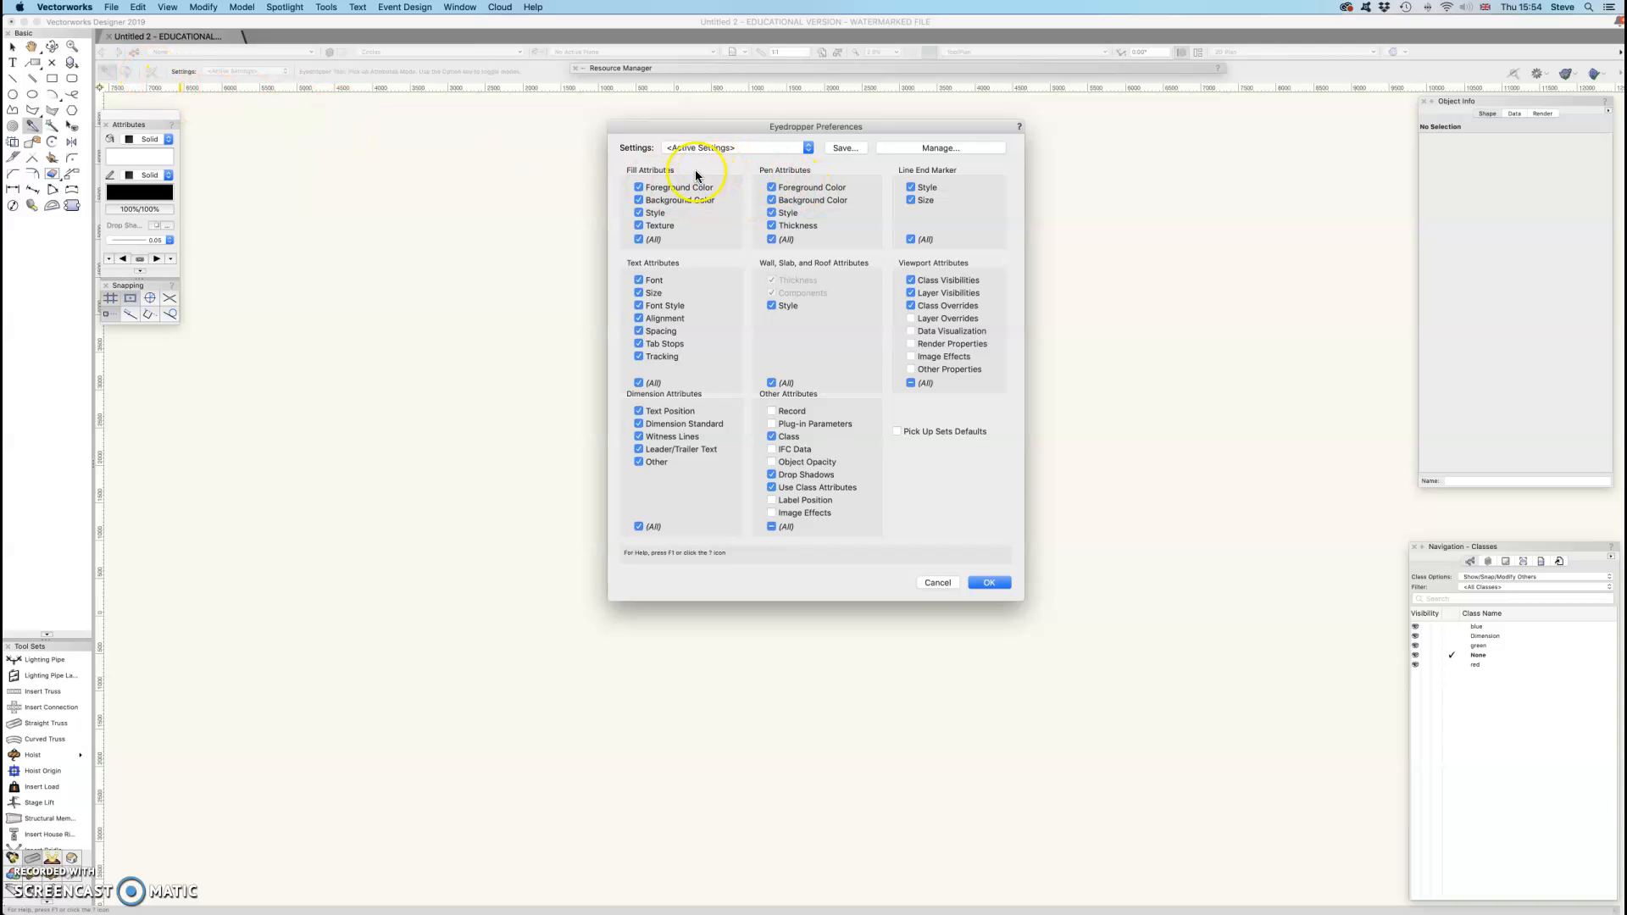
left_click(938, 584)
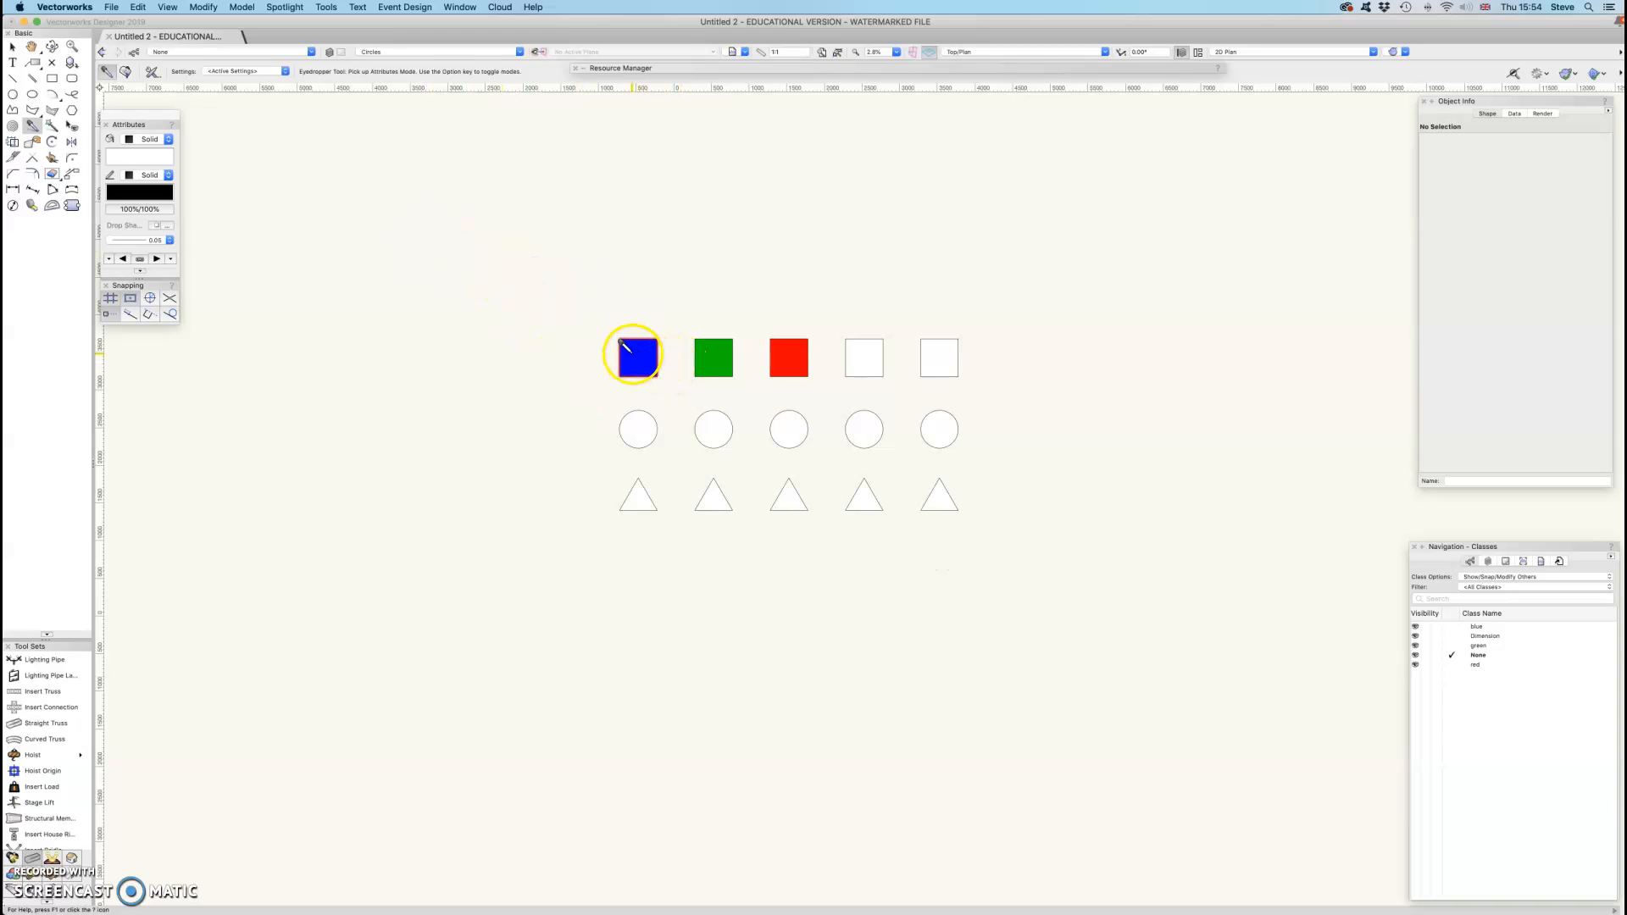
left_click(125, 71)
left_click(863, 352)
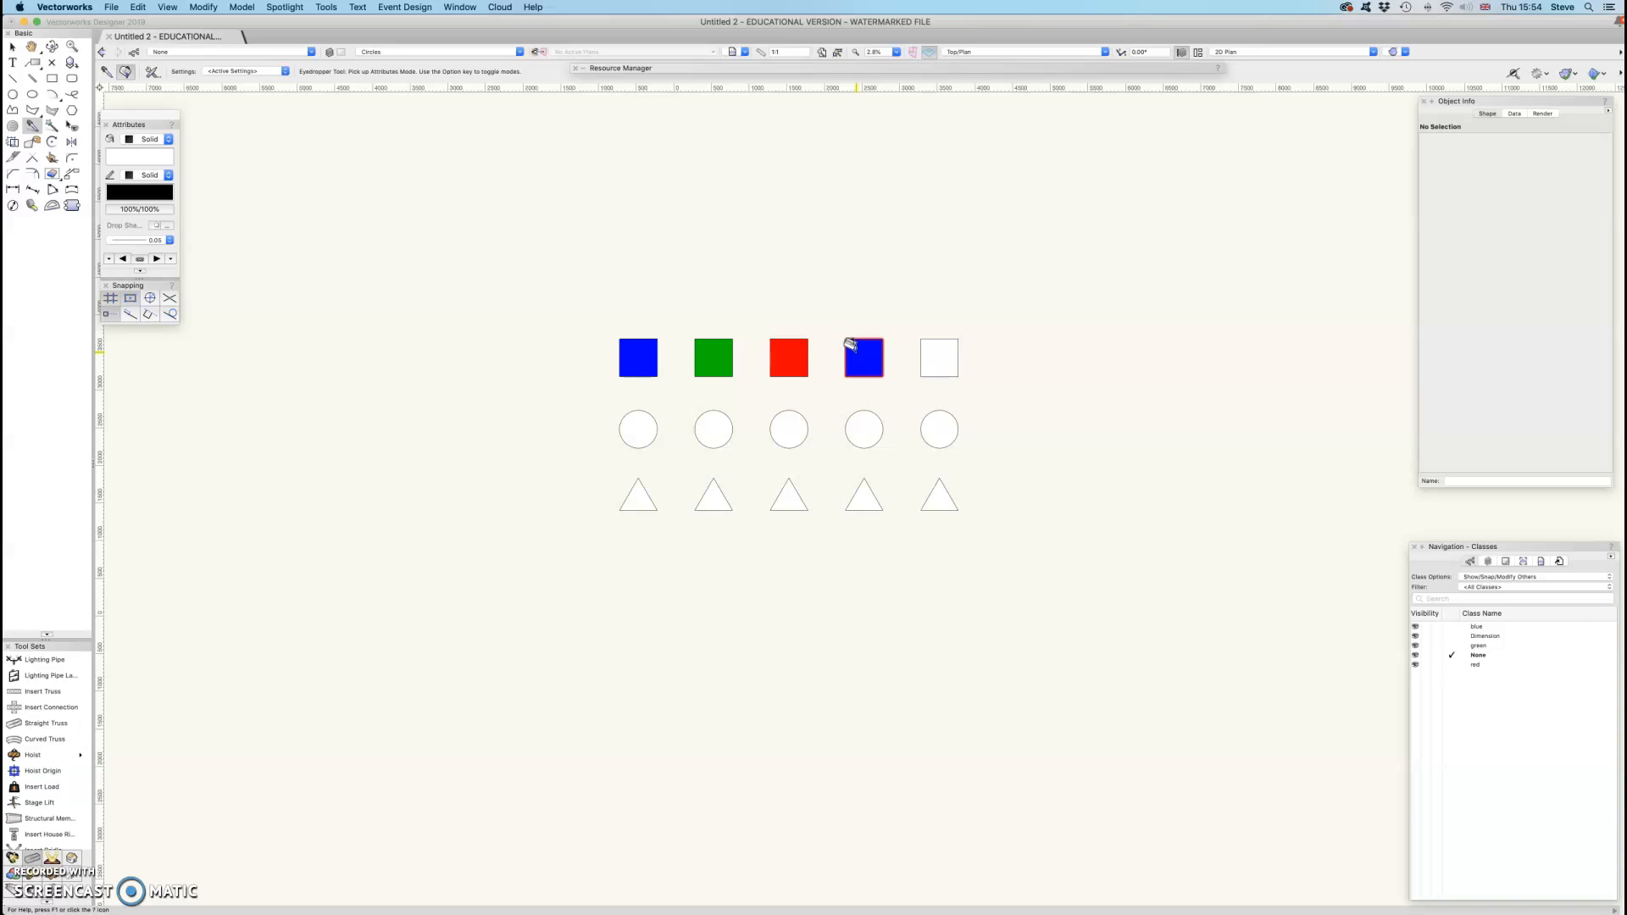
left_click(778, 422)
left_click(646, 490)
left_click(854, 497)
Copy the green square's attributes with the Eyedropper to the fifth square, fourth circle, second triangle and first circle, and check the first circle's class
left_click(106, 72)
left_click(712, 356)
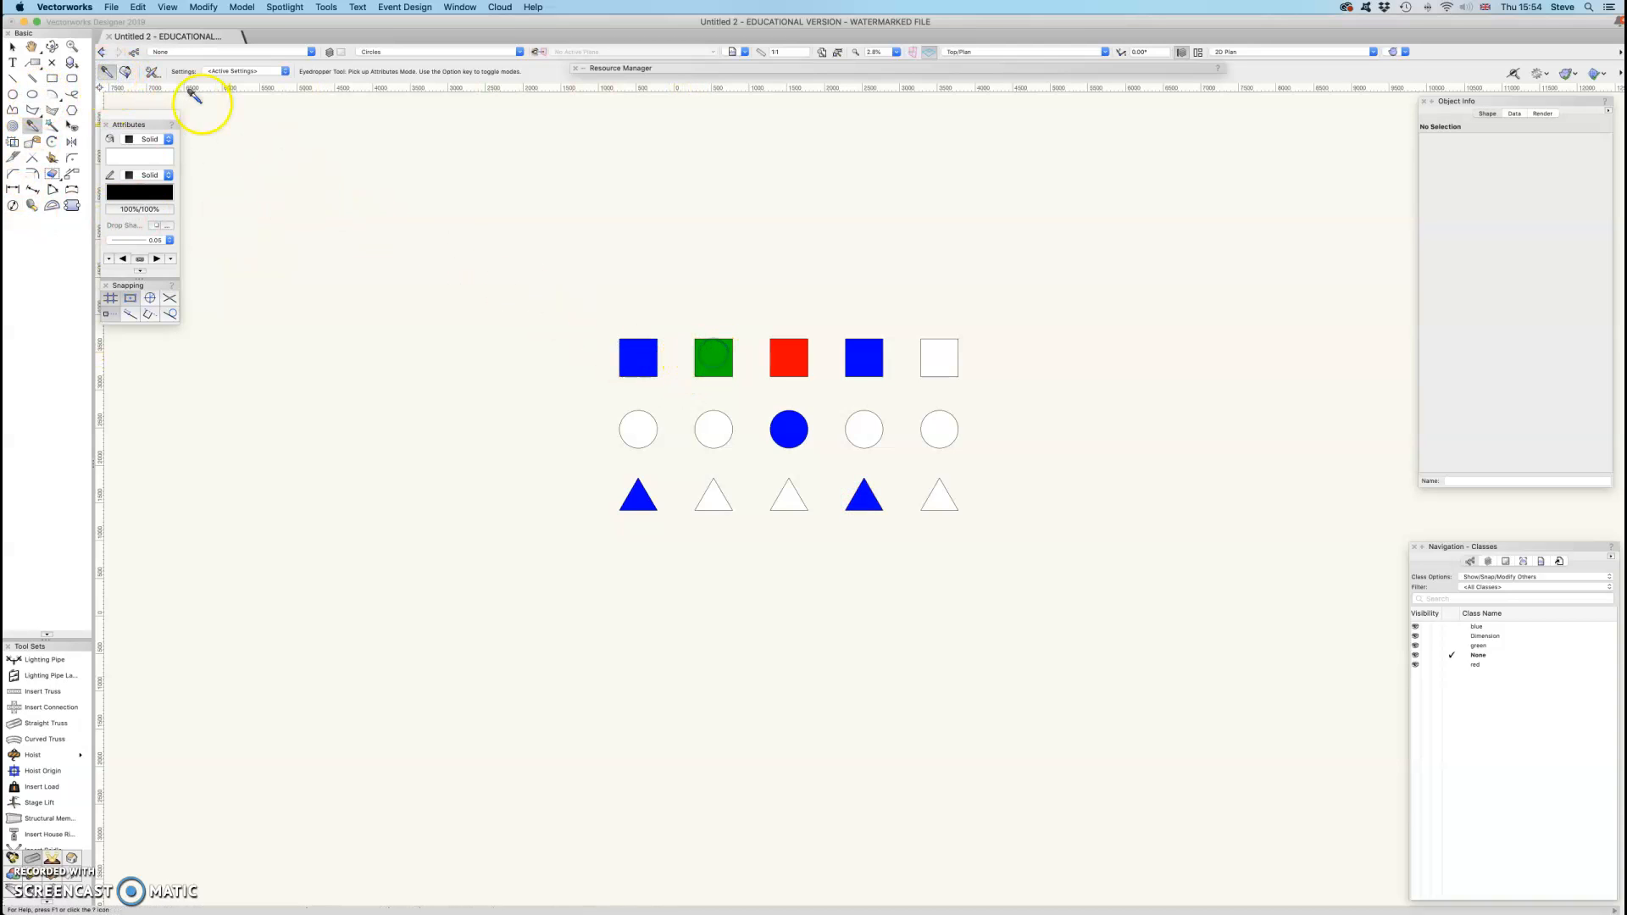
left_click(125, 72)
left_click(938, 357)
left_click(886, 428)
left_click(714, 496)
left_click(638, 430)
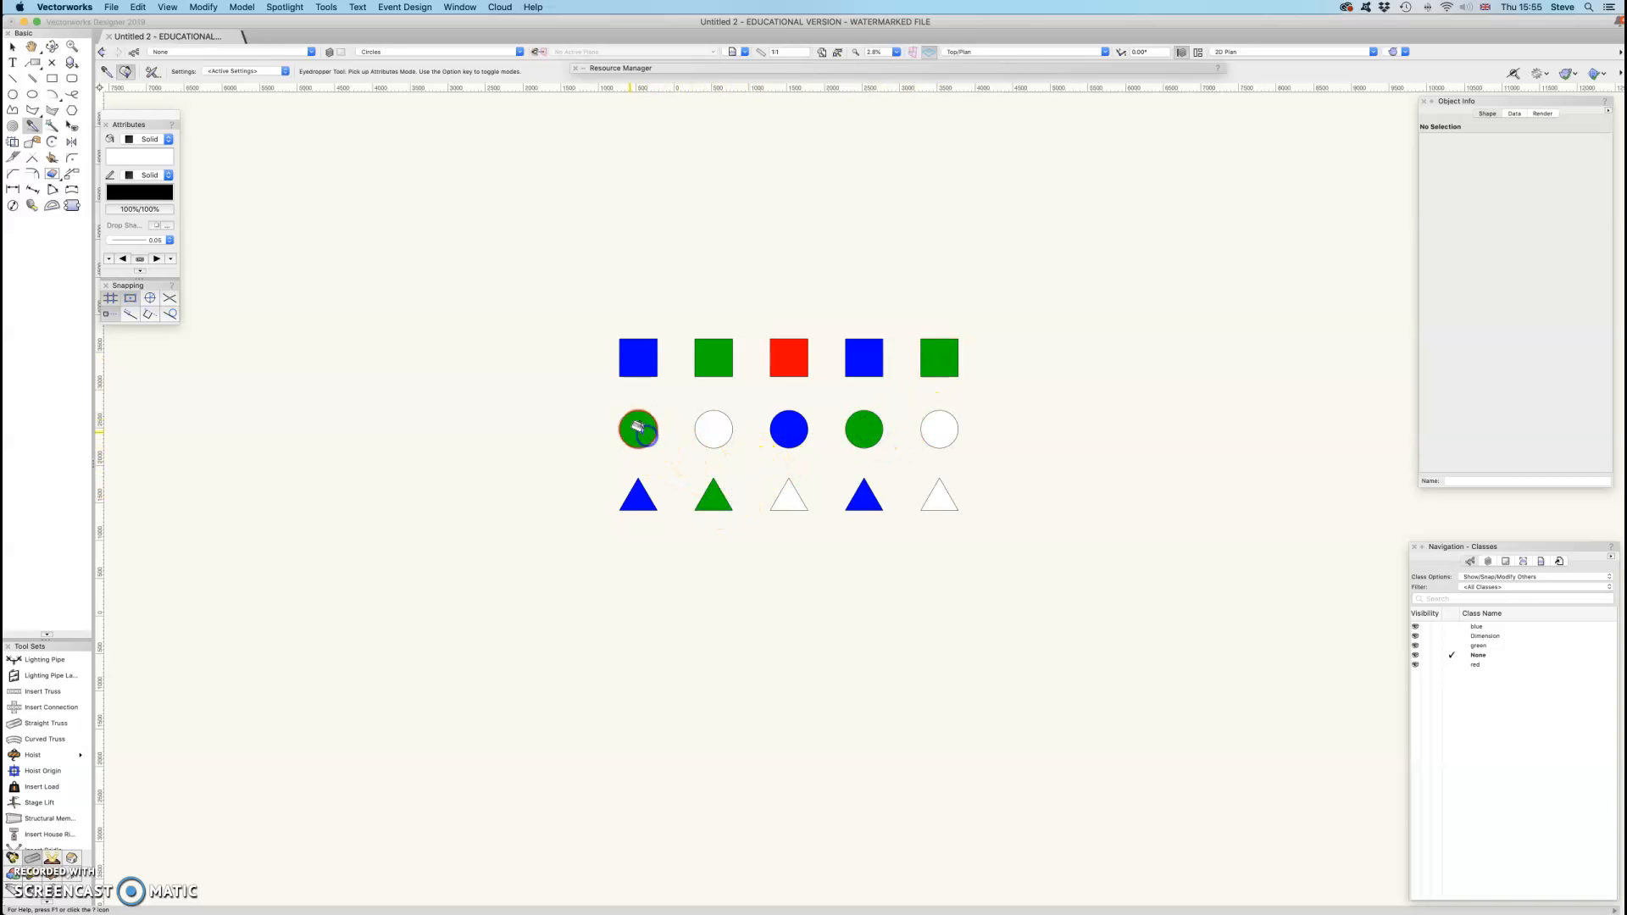
key("x")
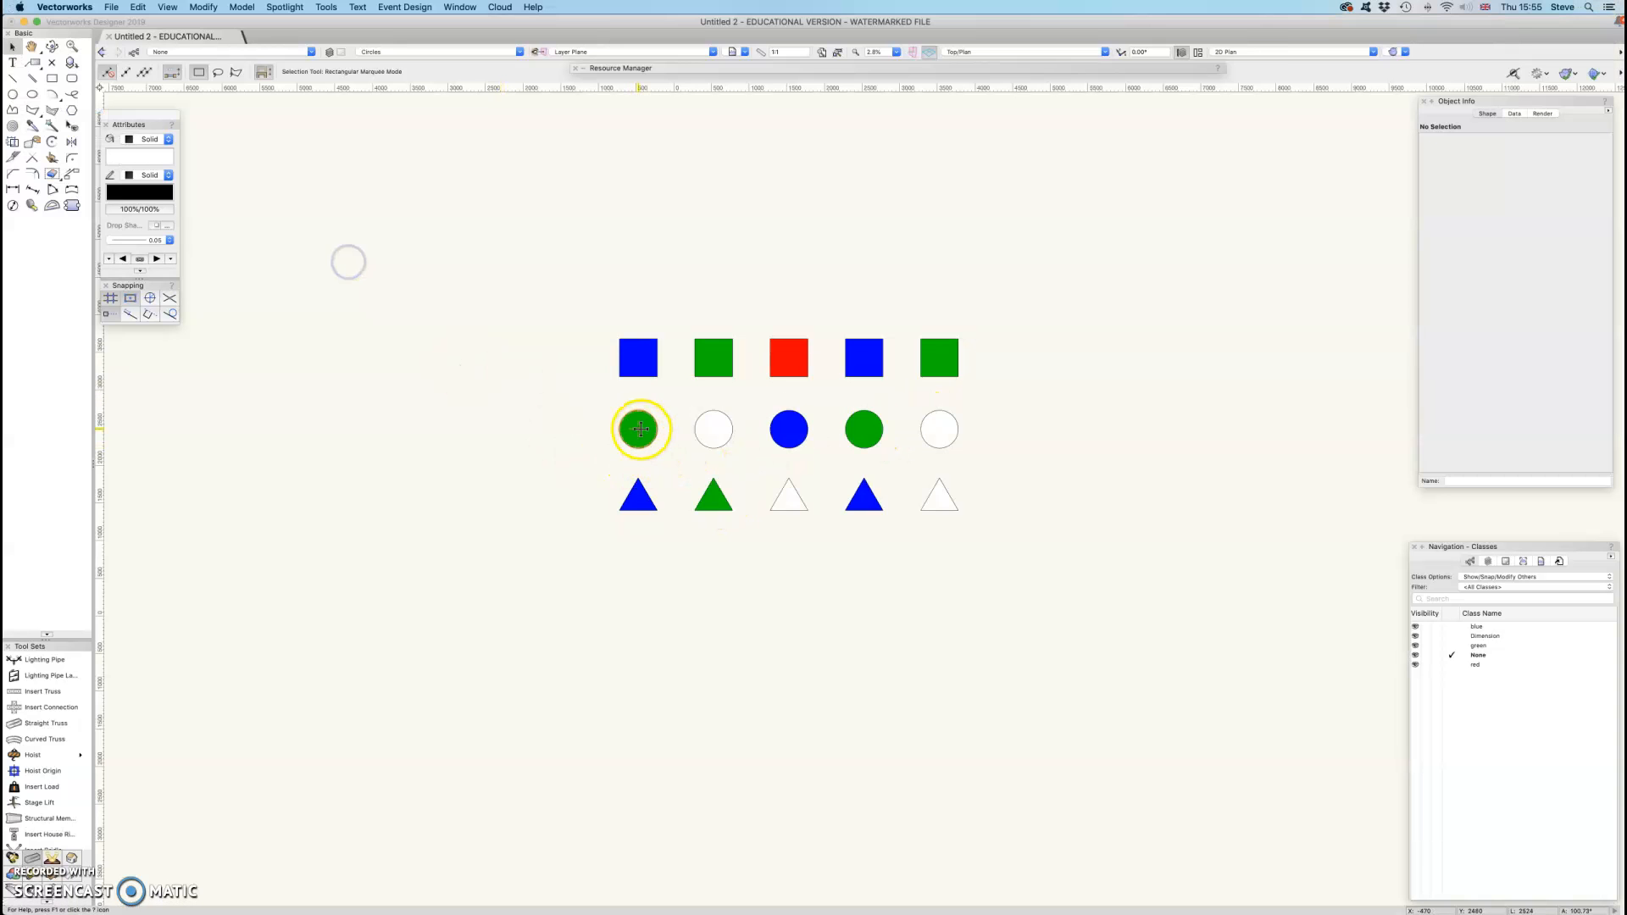
left_click(640, 430)
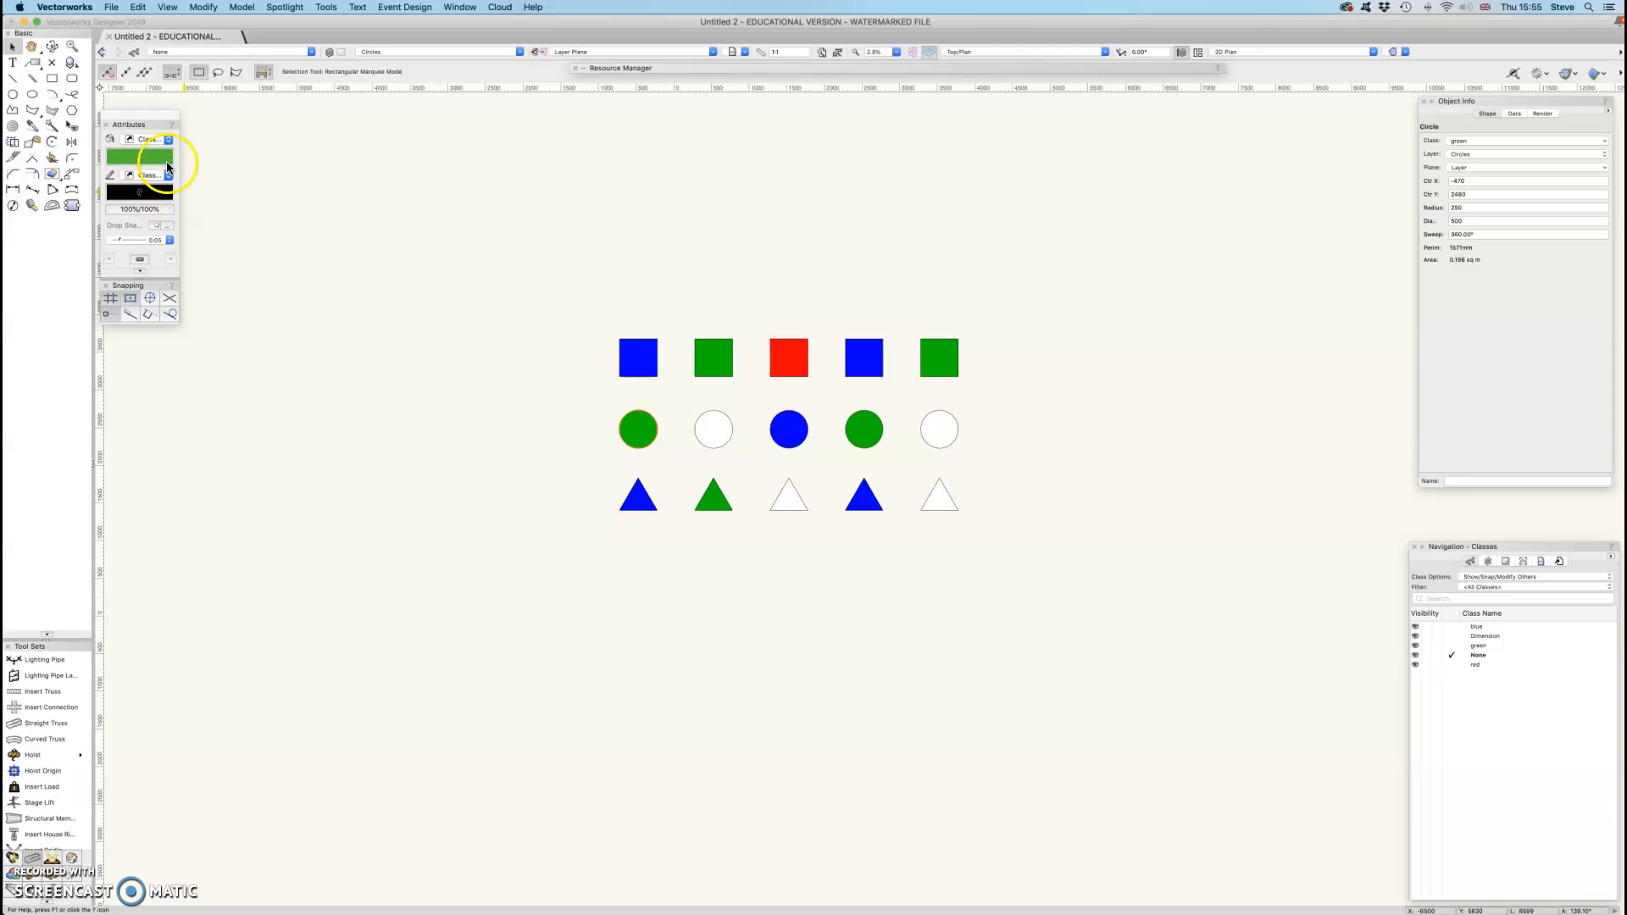
Try to pick up the third square's attributes with the Eyedropper, and reassign that square to the red class
left_click(34, 126)
left_click(34, 126)
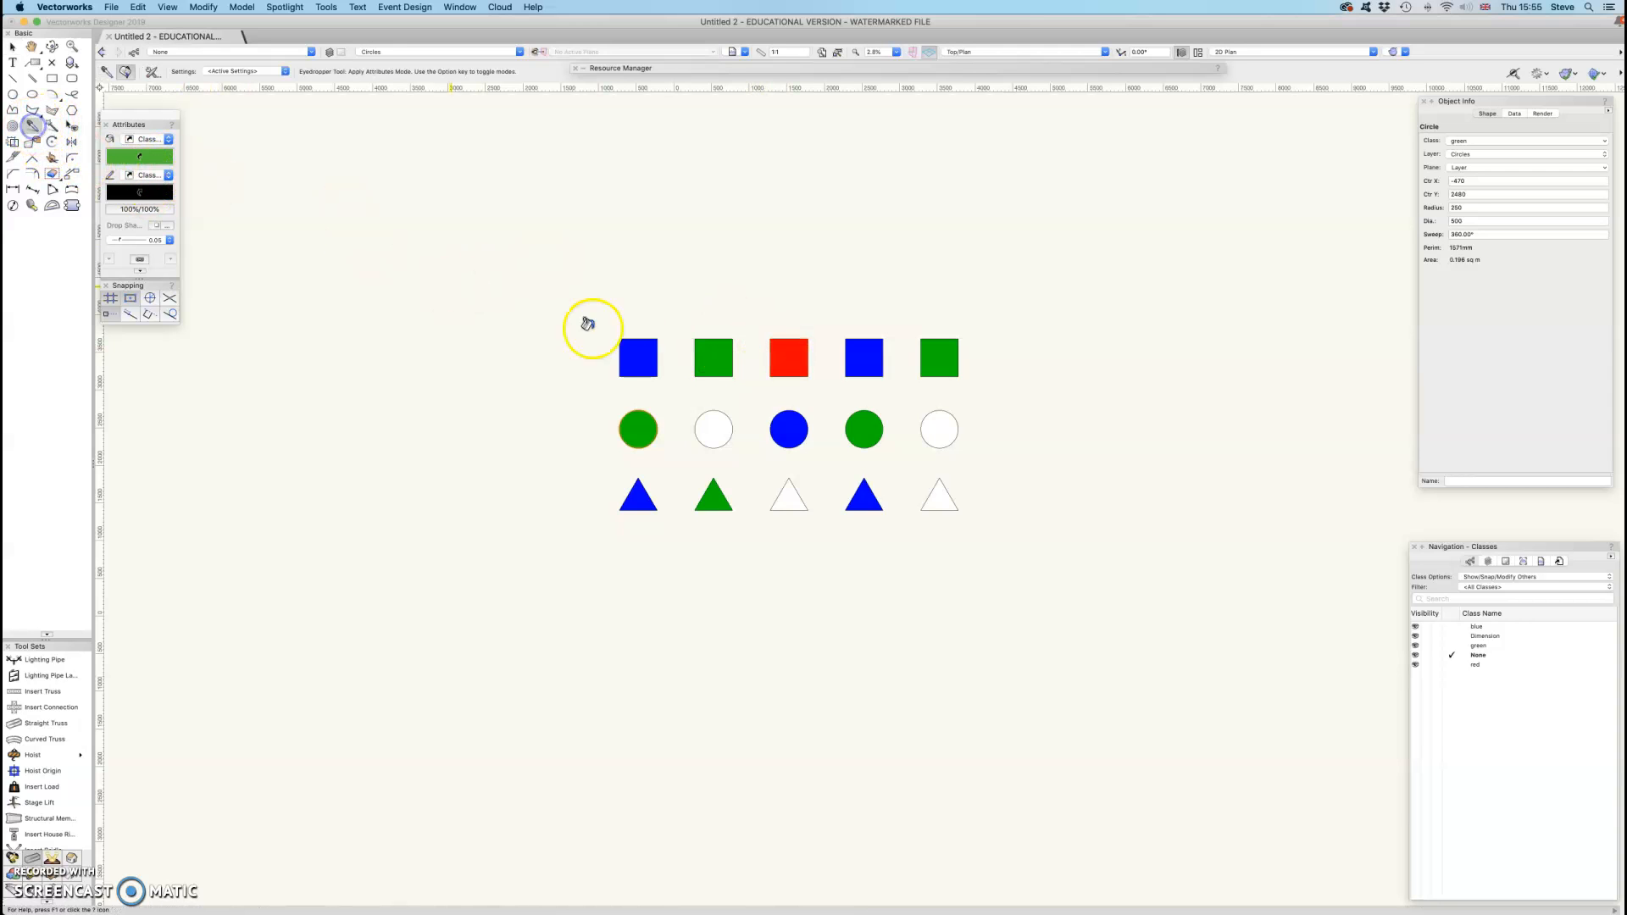
left_click(113, 76)
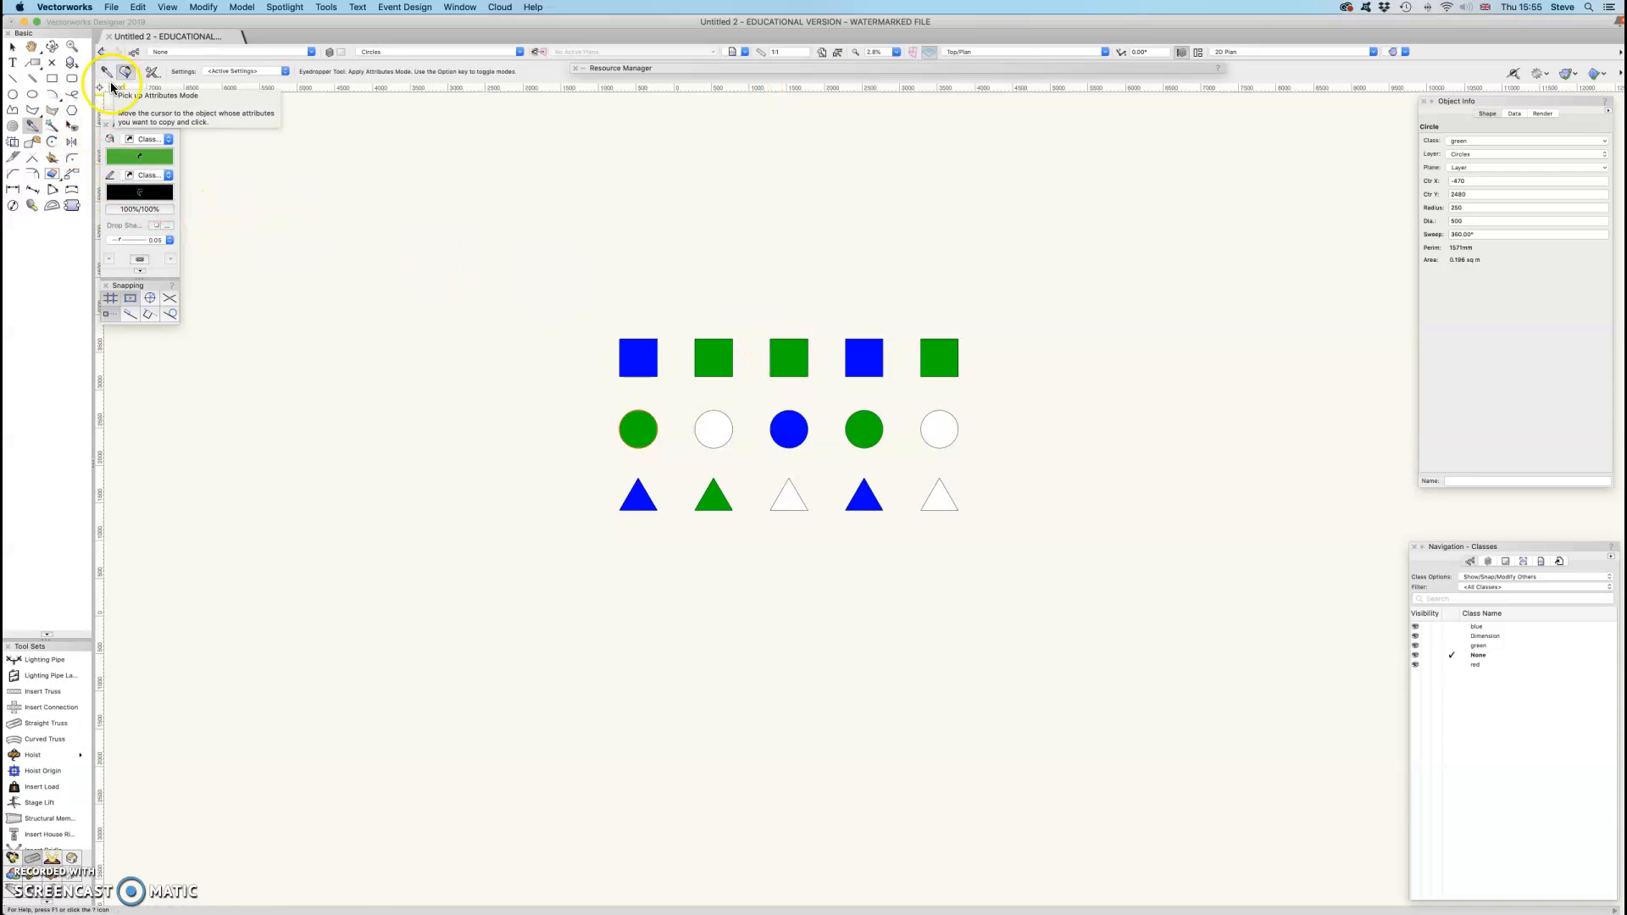
key("x")
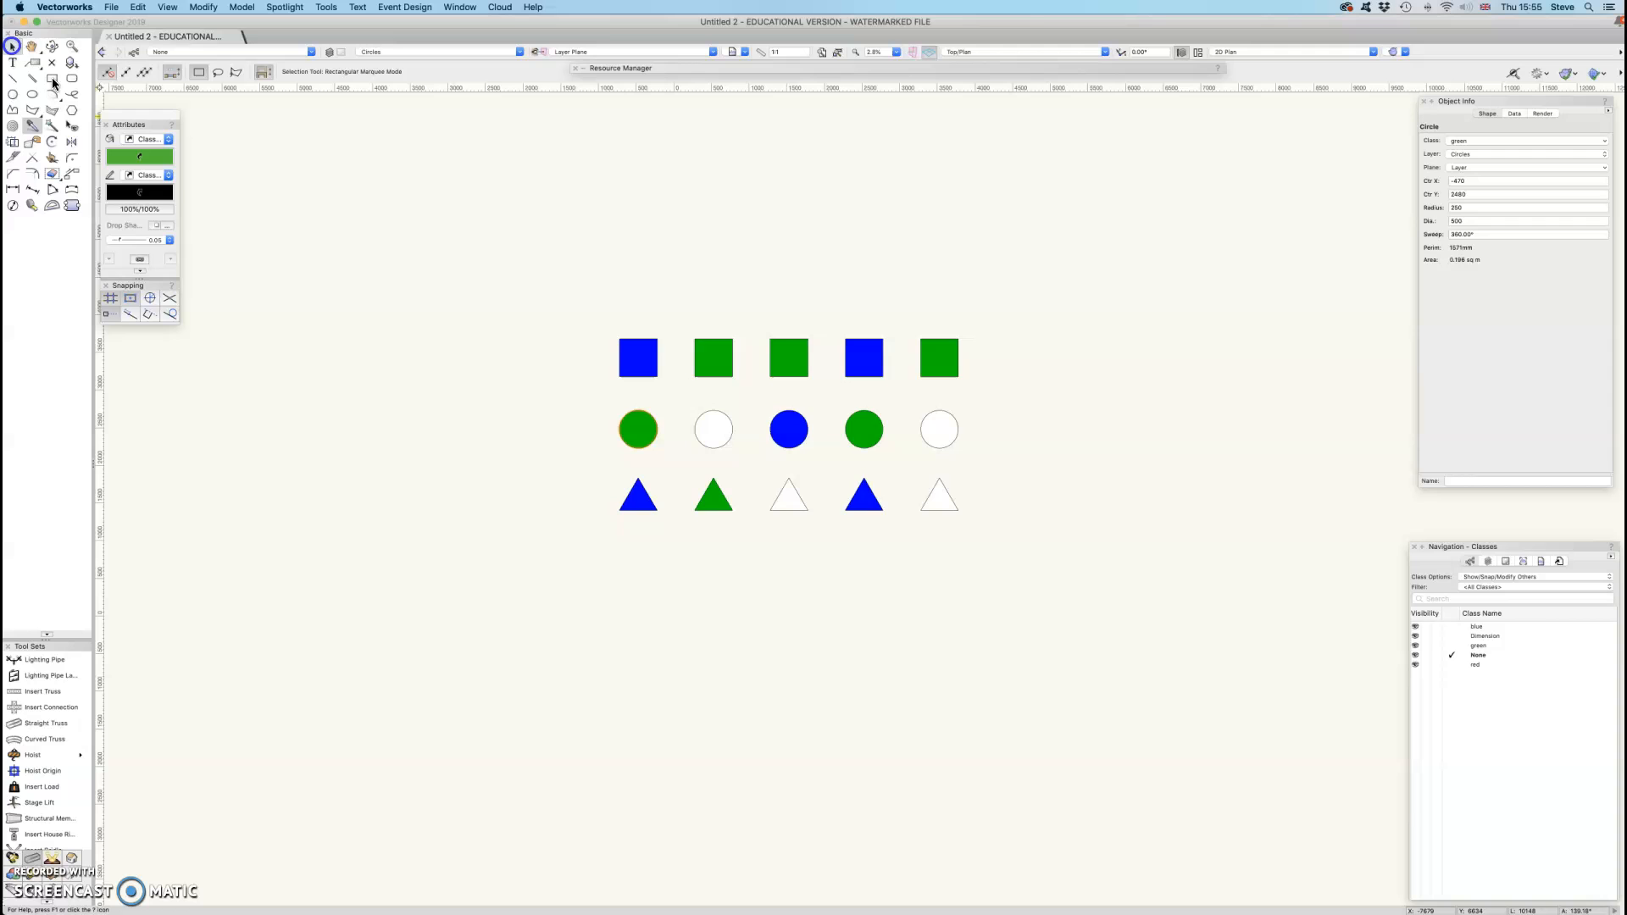
left_click(780, 356)
left_click(1475, 140)
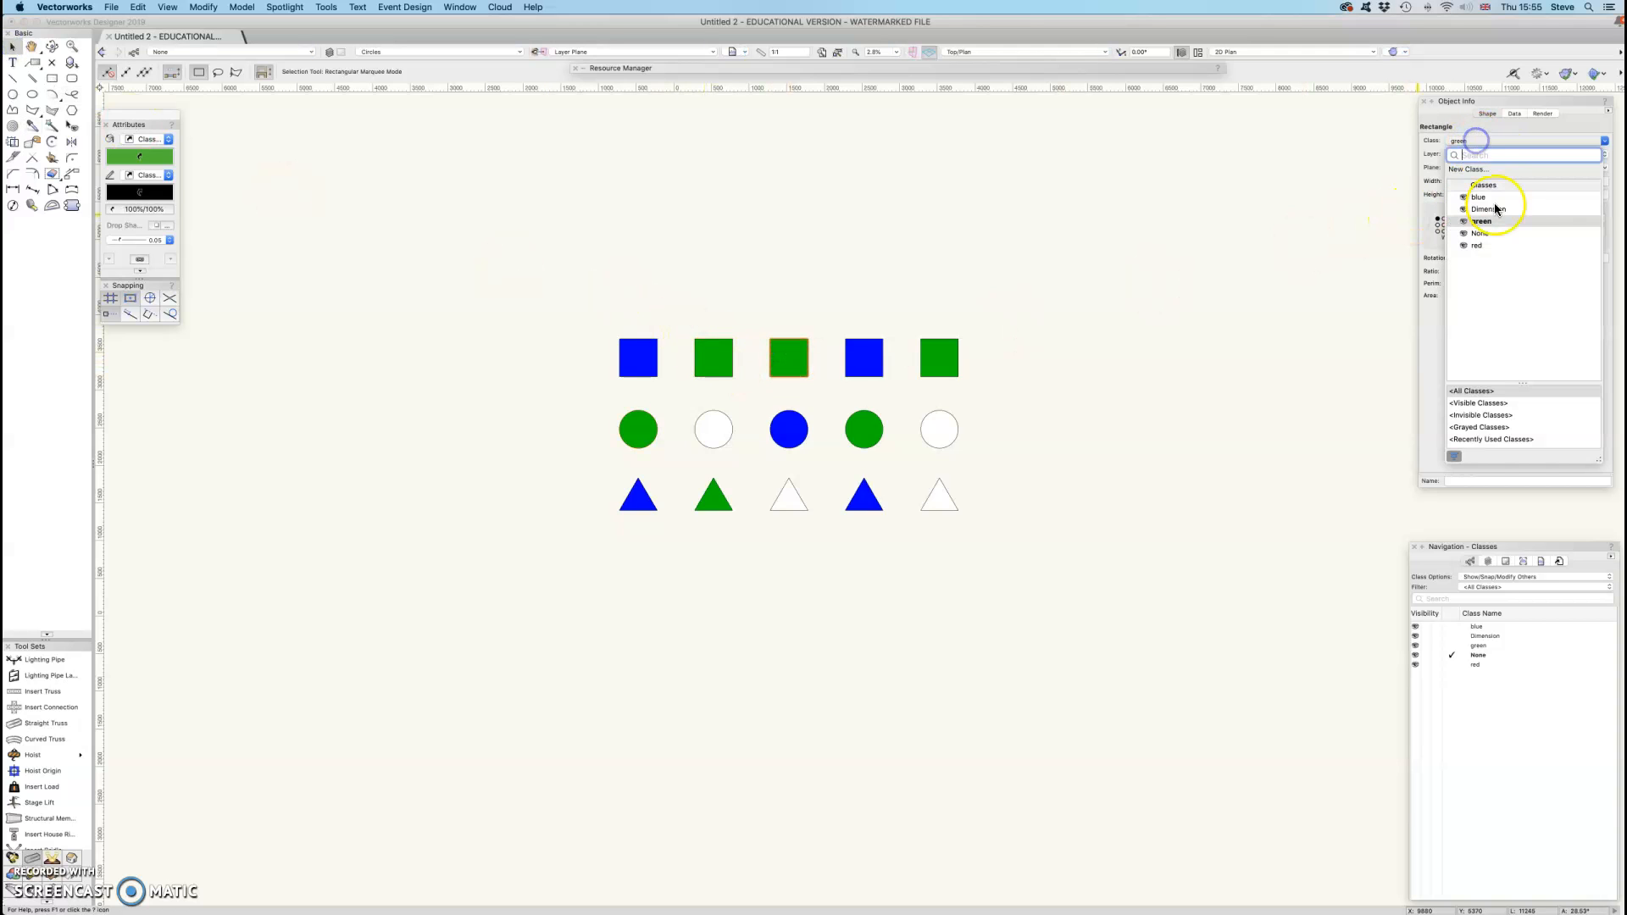
left_click(1477, 247)
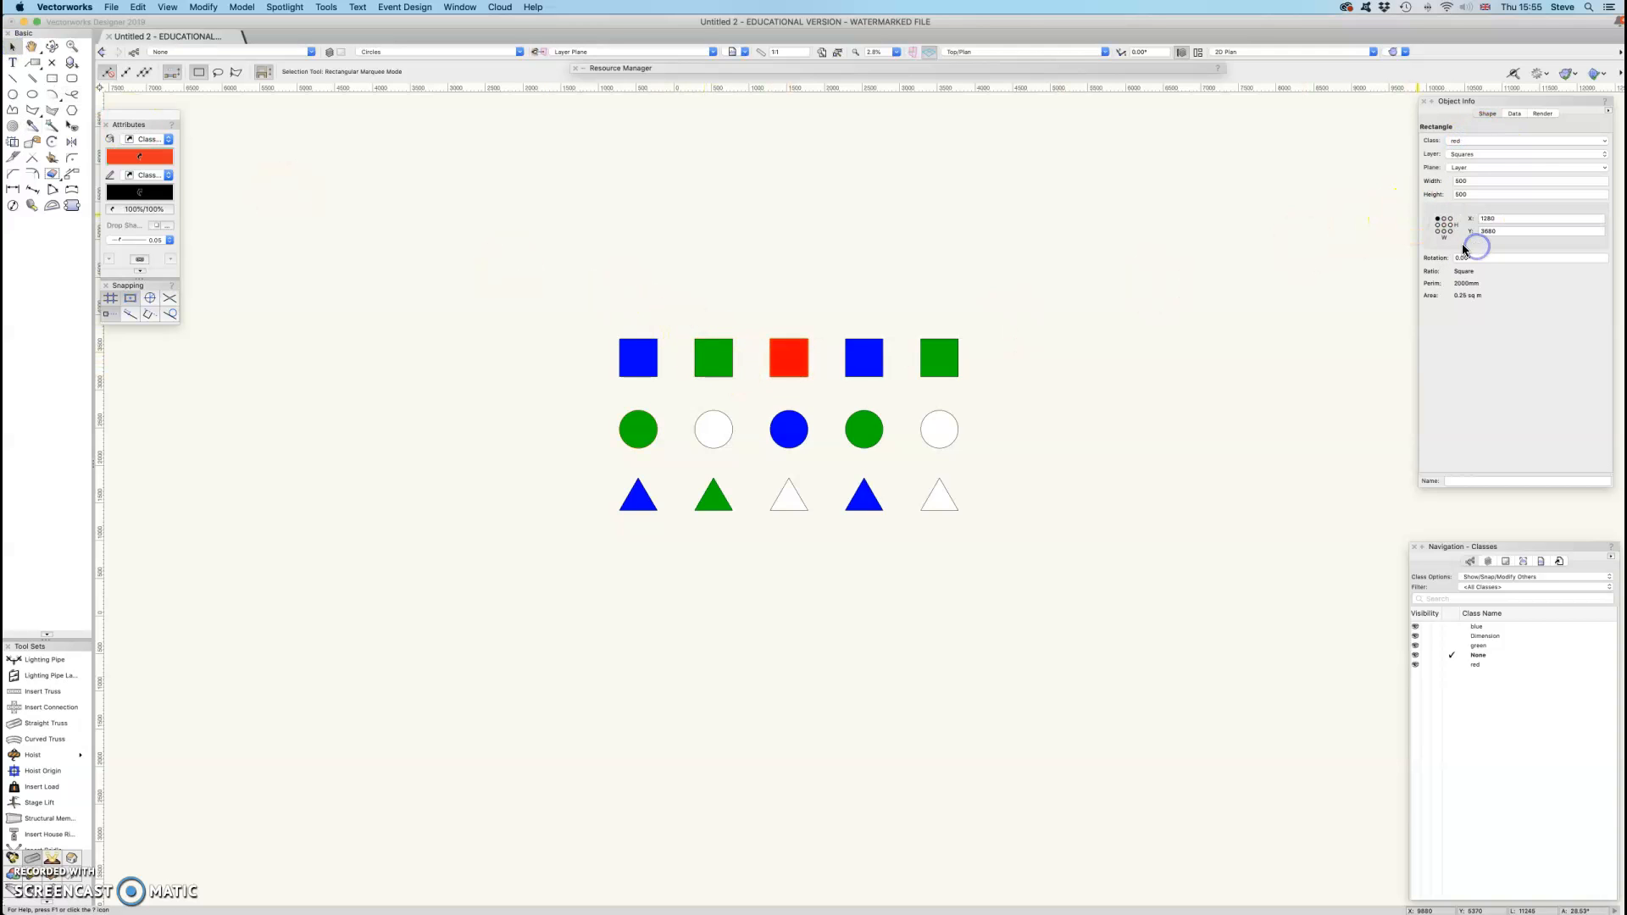
Copy the red square's attributes with the Eyedropper to the second and fifth circles and the third and fifth triangles
left_click(32, 126)
left_click(107, 73)
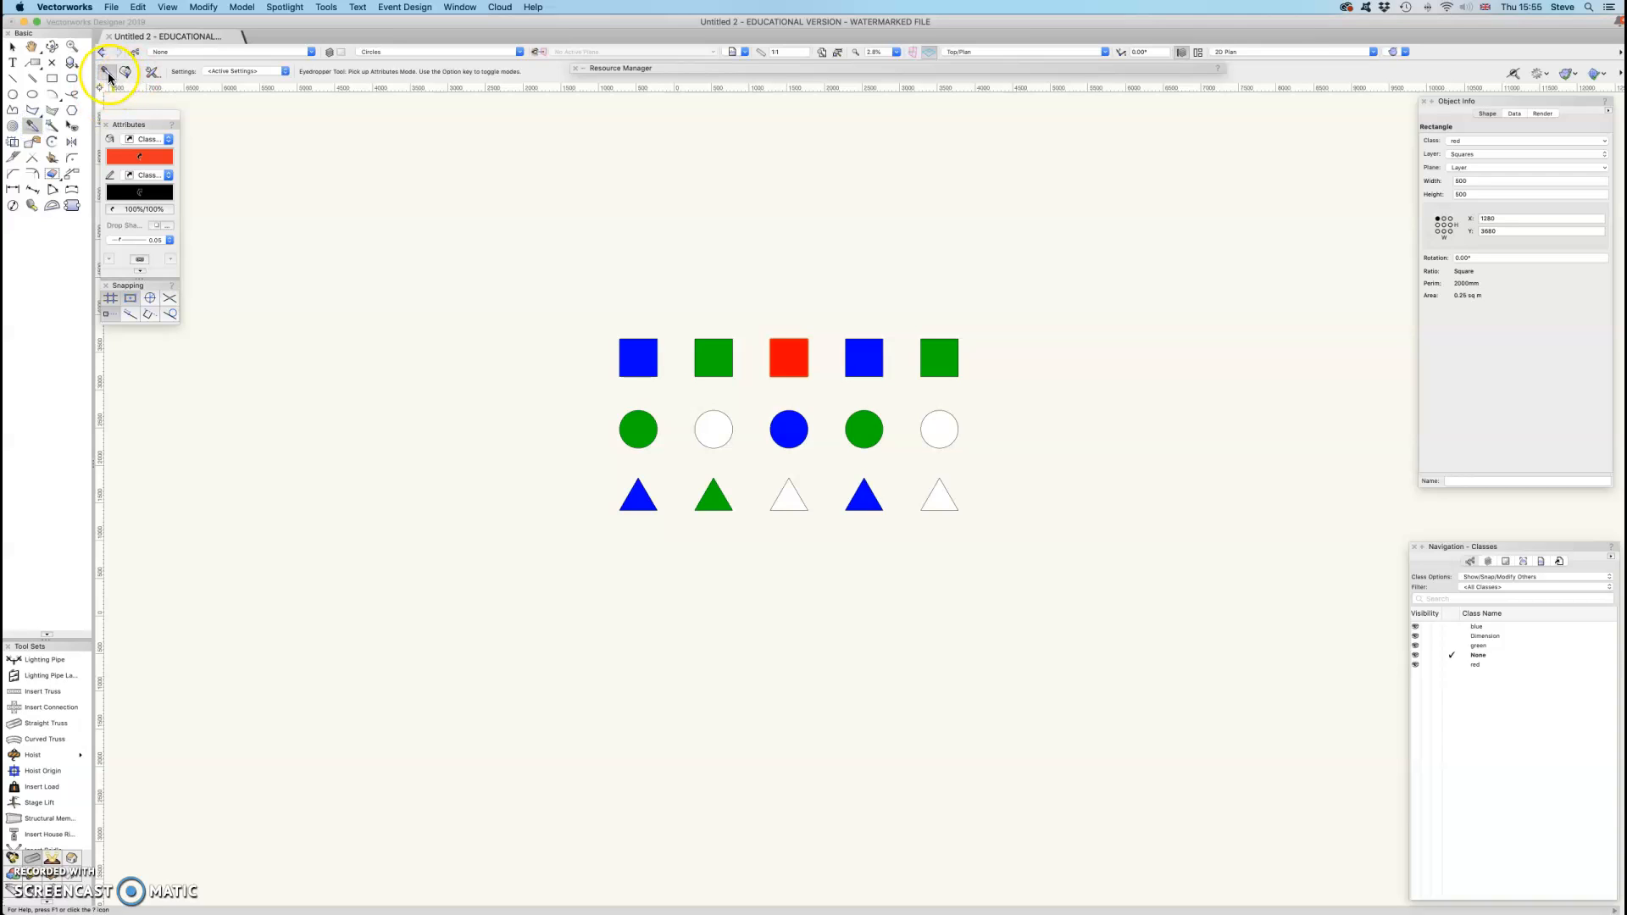
left_click(797, 351)
left_click(714, 430)
left_click(939, 430)
left_click(937, 492)
left_click(789, 496)
left_click(13, 44)
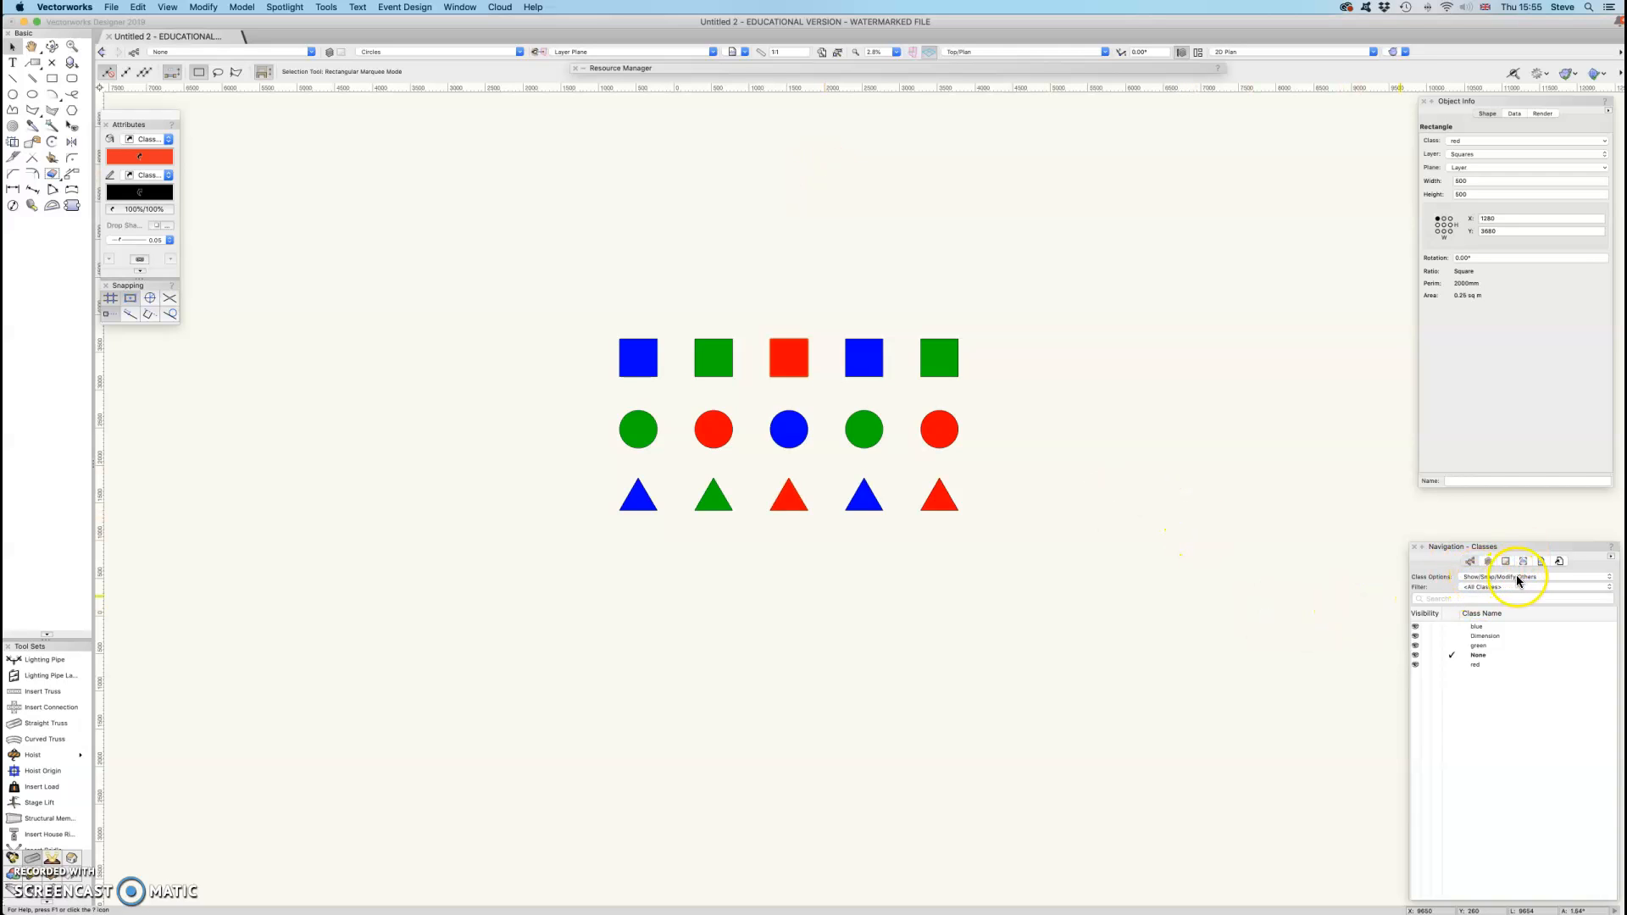
Review the design layer list, and hide the blue, Dimension, green and None classes
left_click(1489, 562)
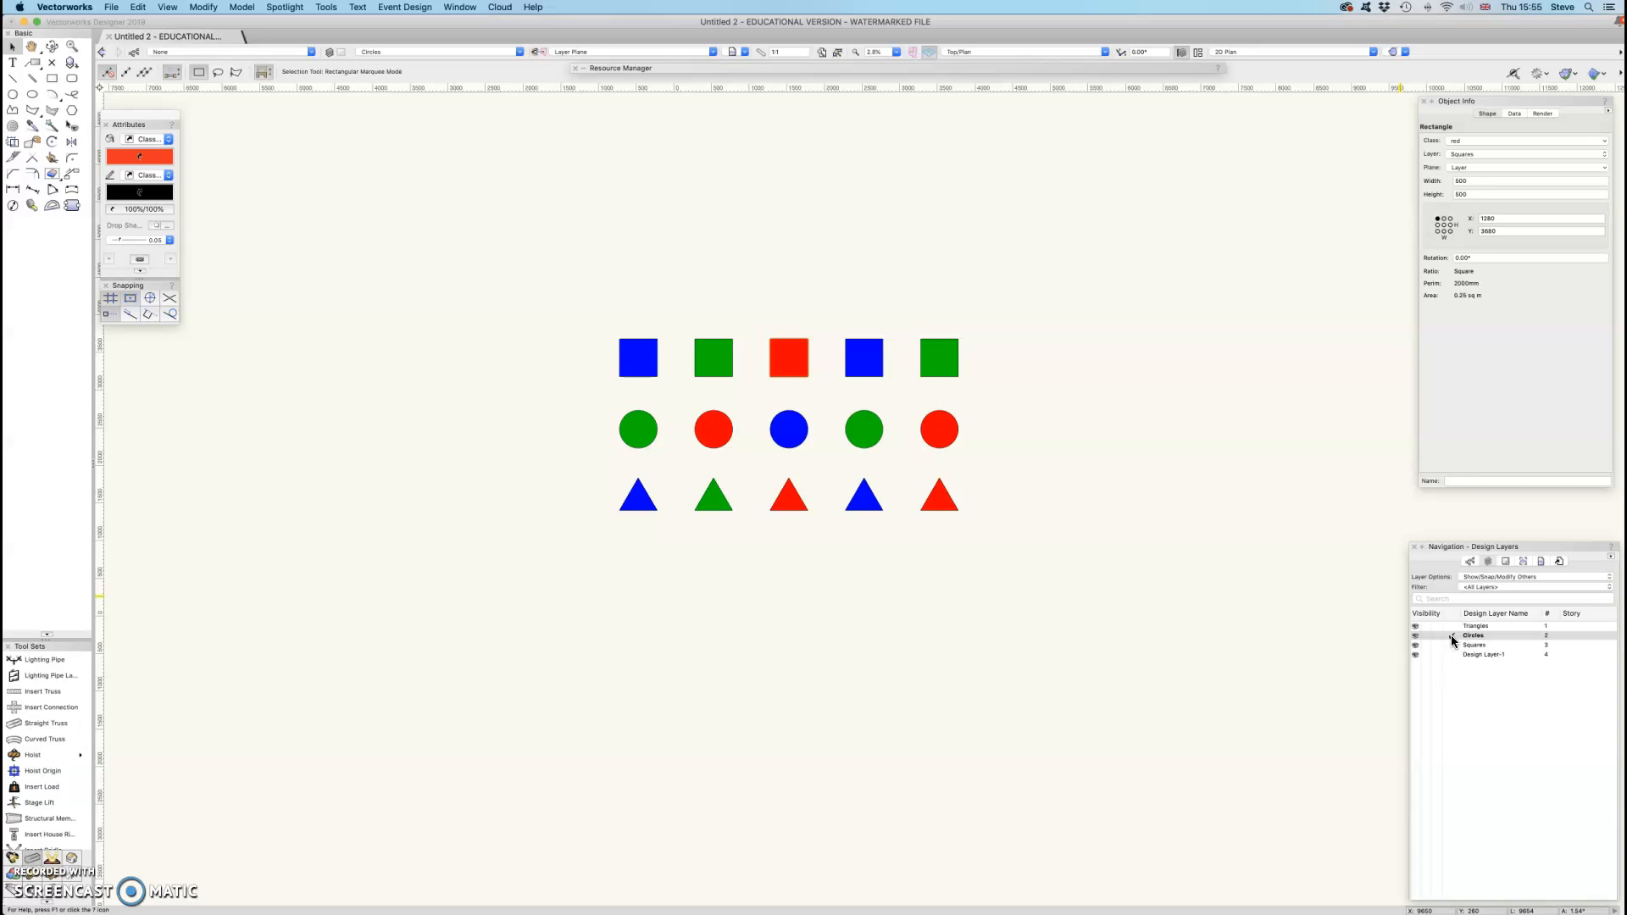
scroll(1454, 629, "right", 1)
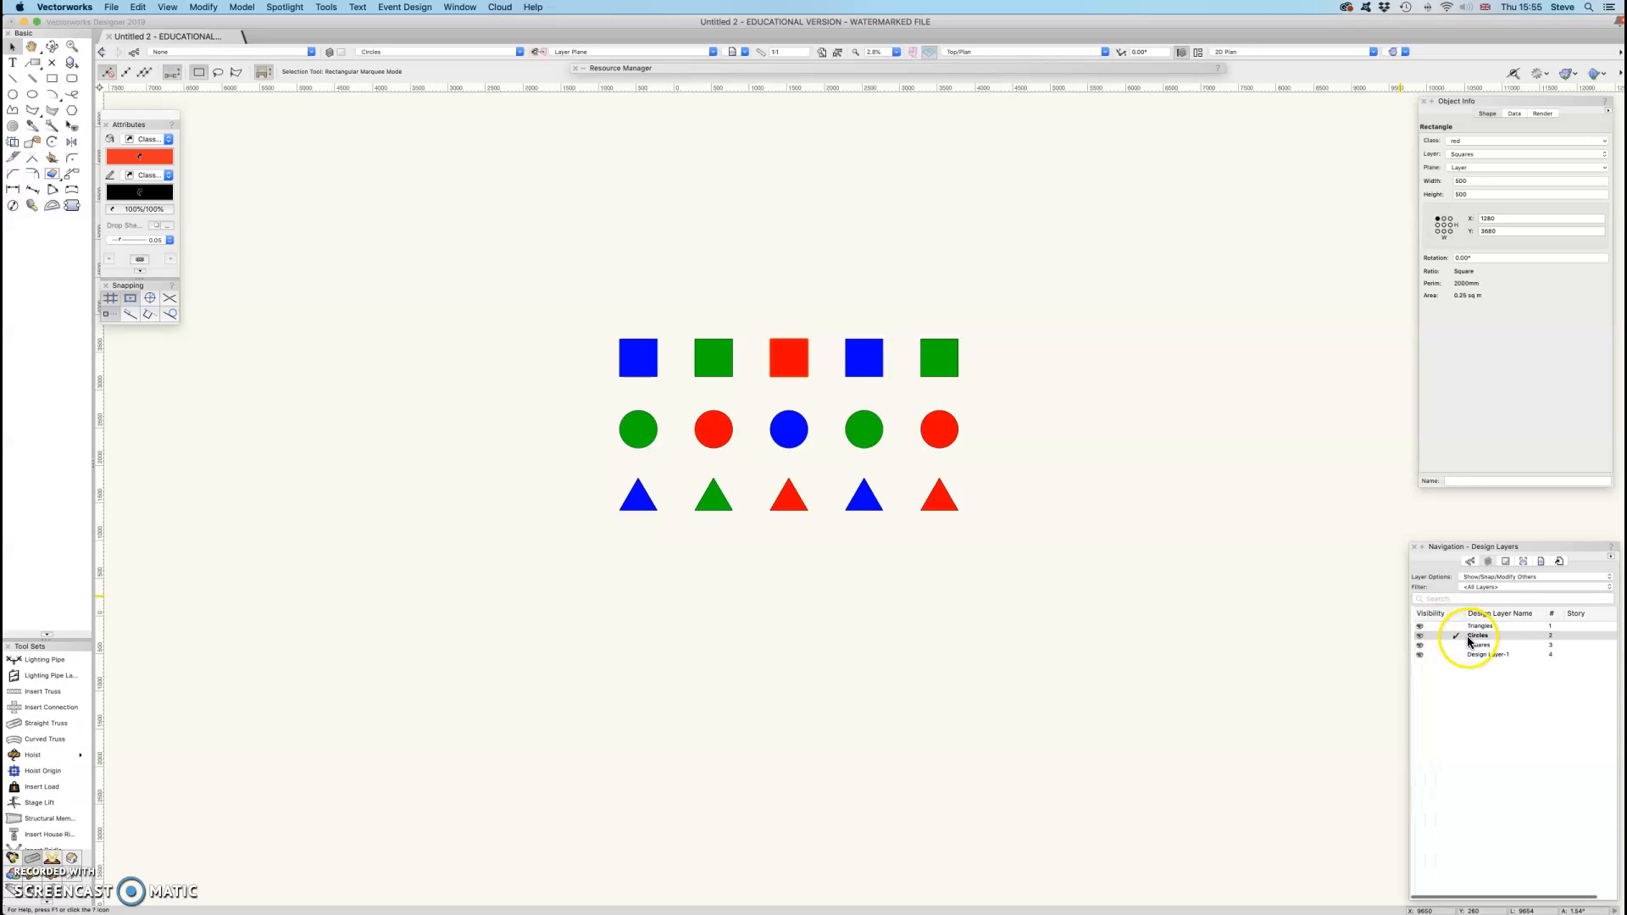
left_click(1471, 561)
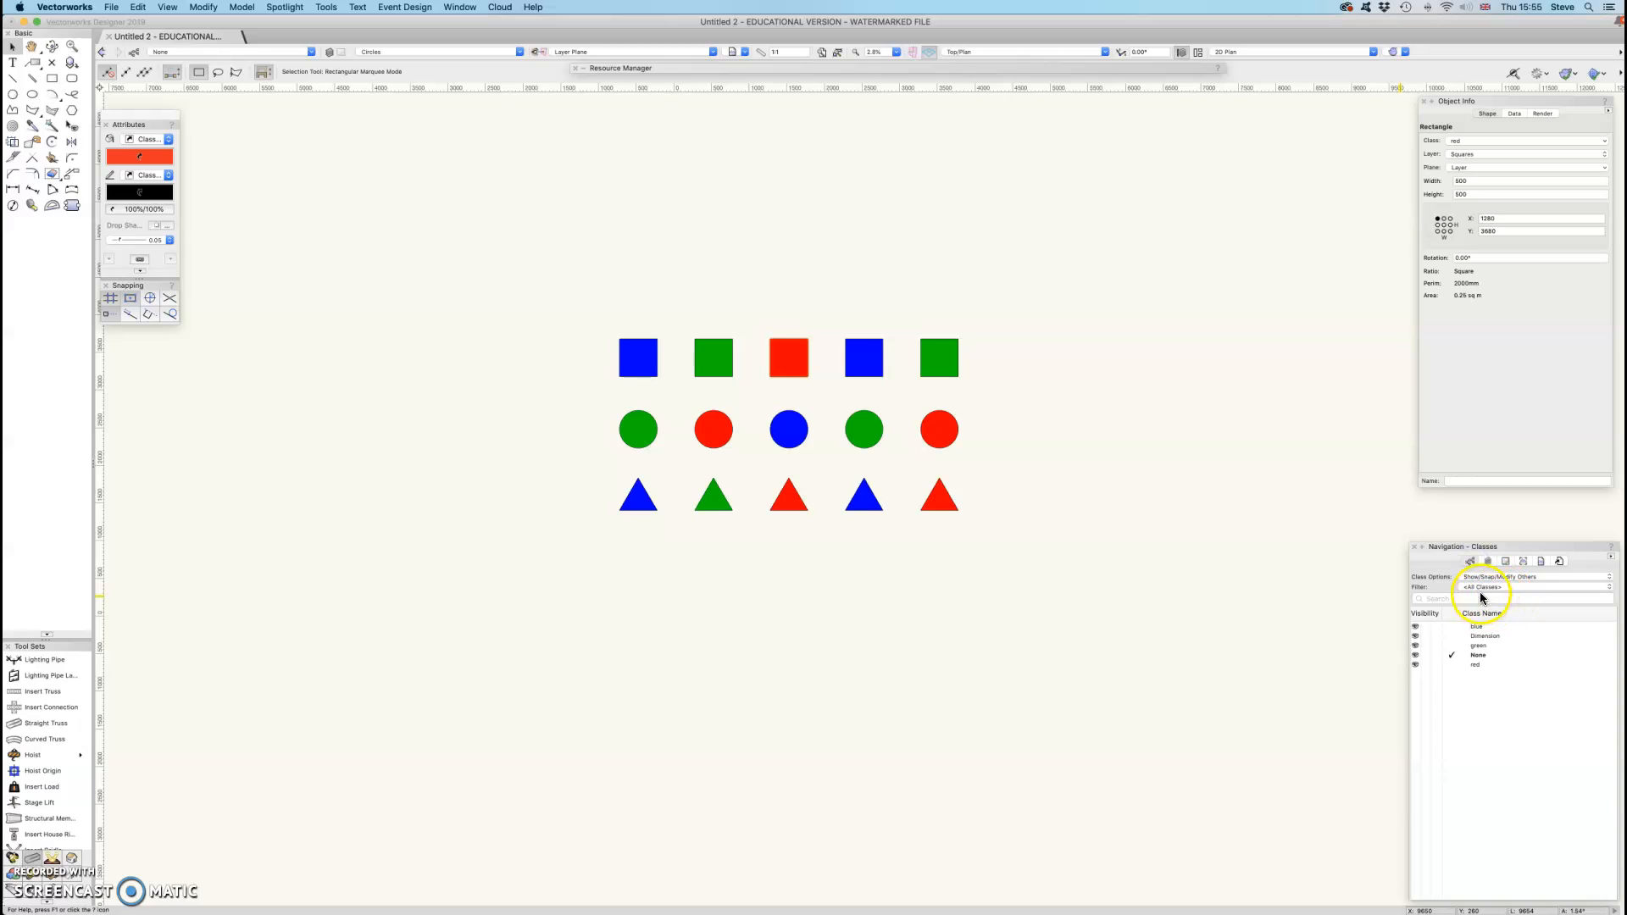
left_click(1426, 627)
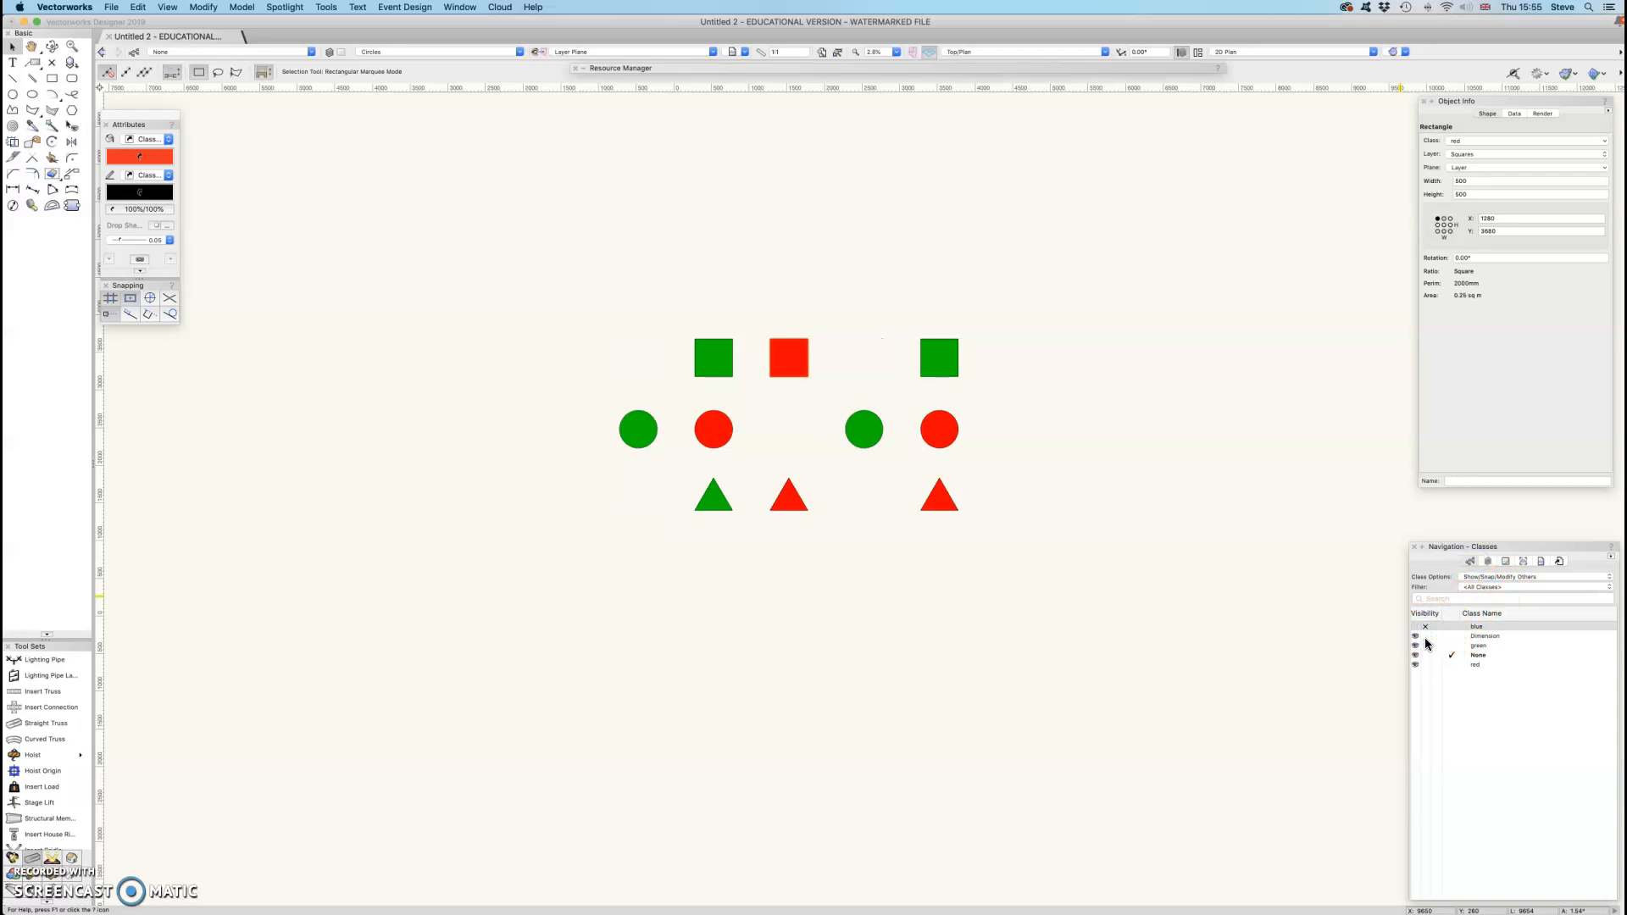
left_click(1426, 637)
left_click(1426, 646)
left_click(1427, 655)
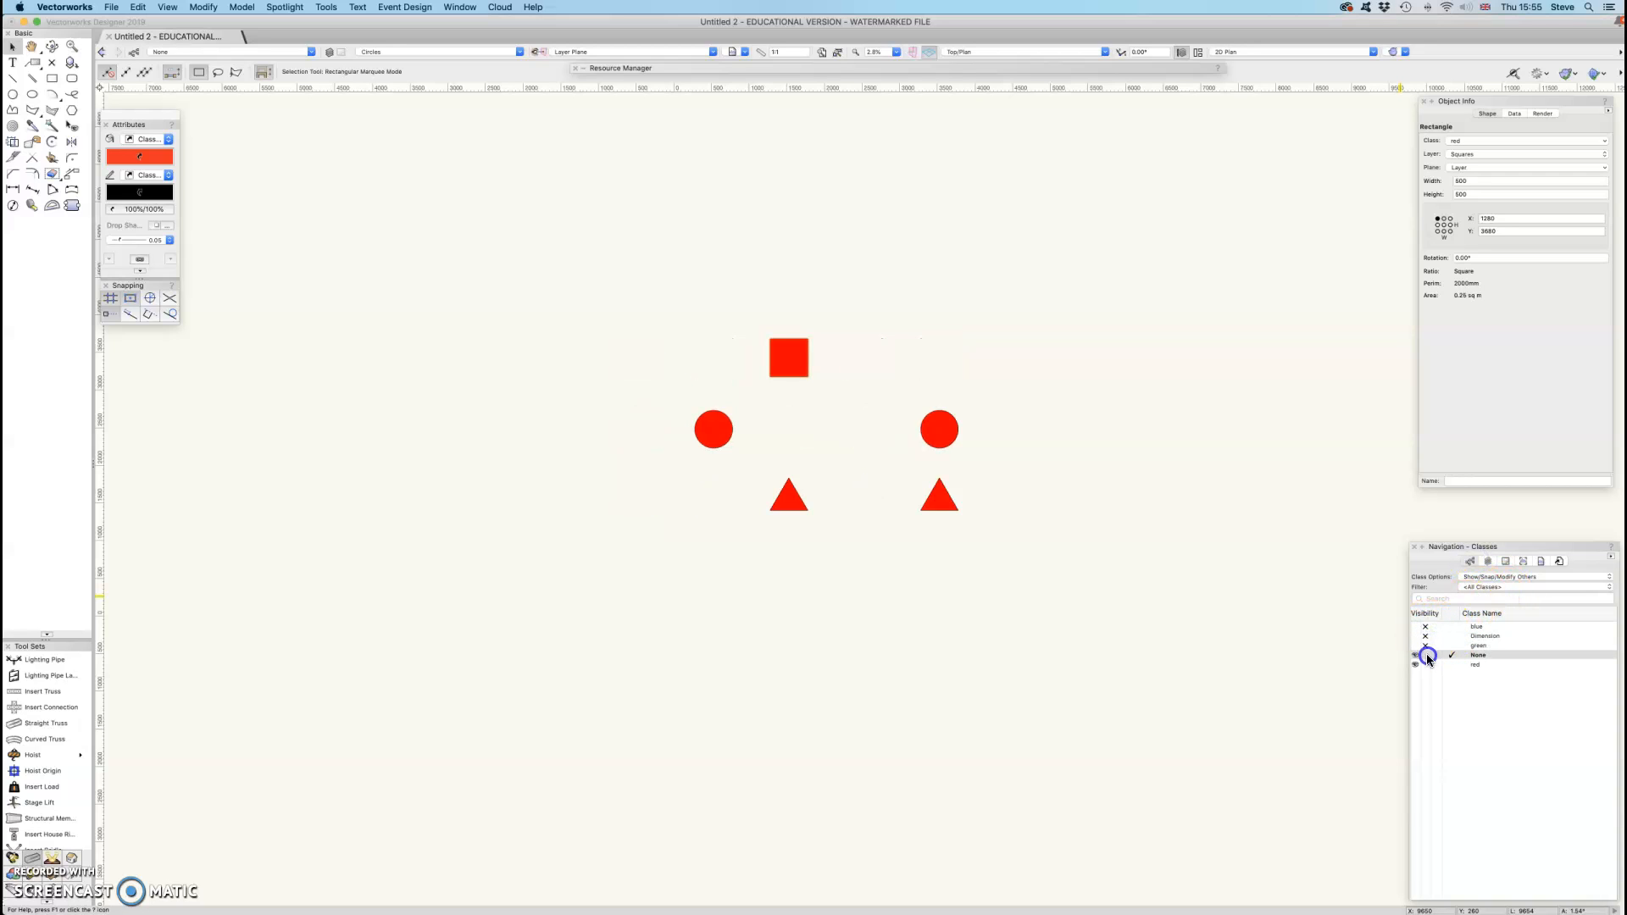
Hide the Circles, Squares and Design Layer-1 layers, switching the active layer to Triangles, Circles and finally Design Layer-1
left_click(1488, 561)
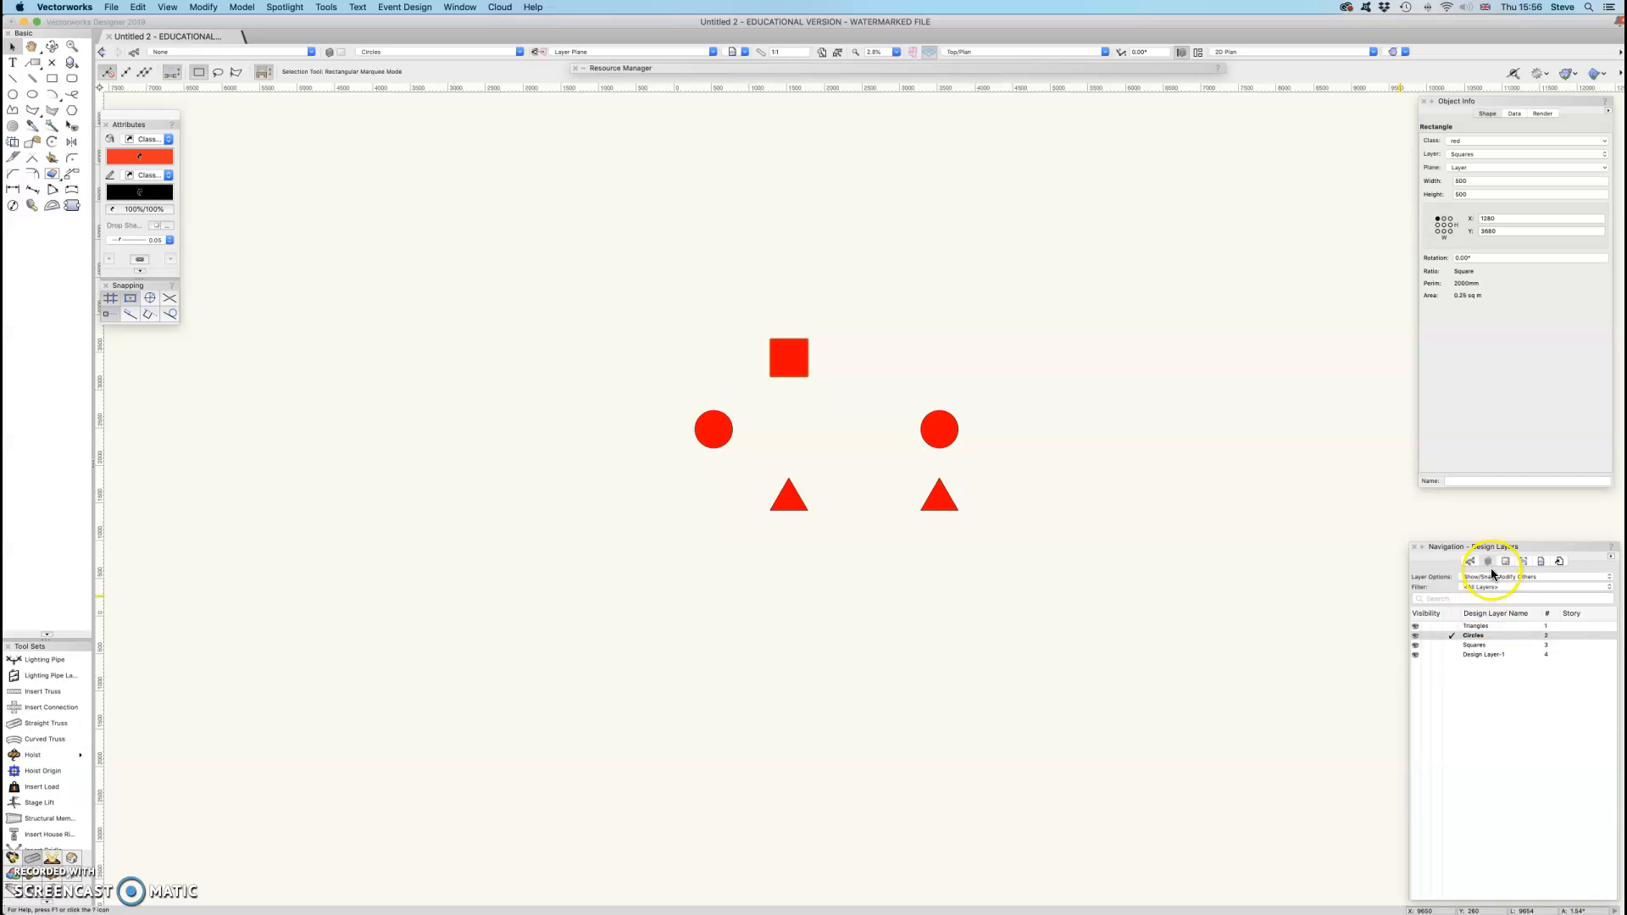
left_click_drag(1426, 636, 1426, 657)
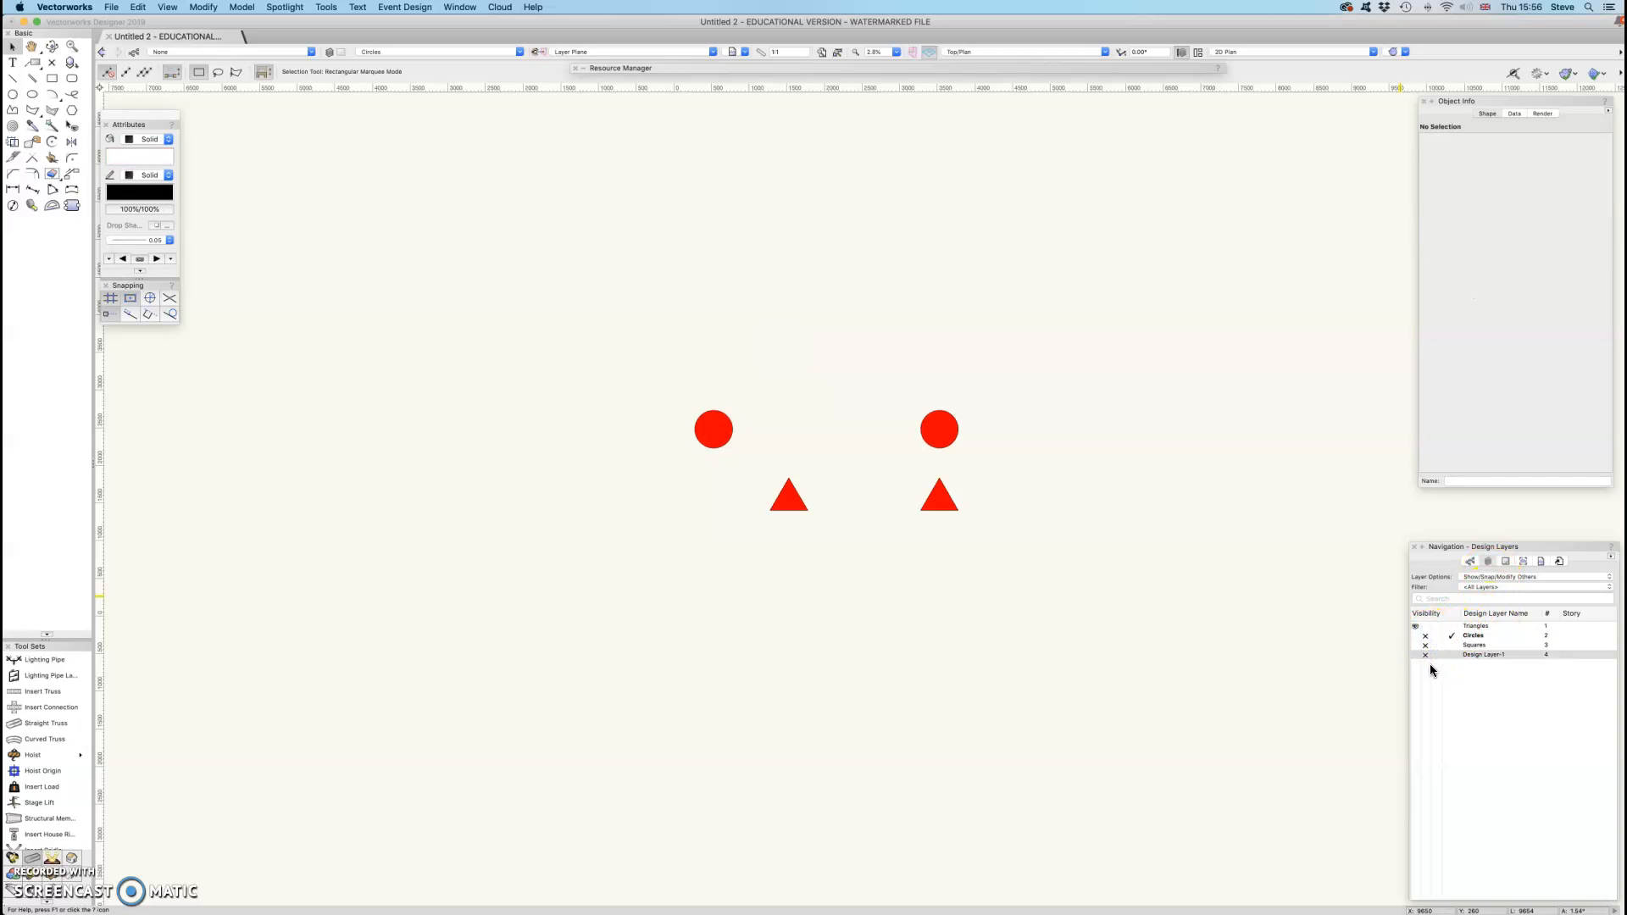
left_click(1452, 626)
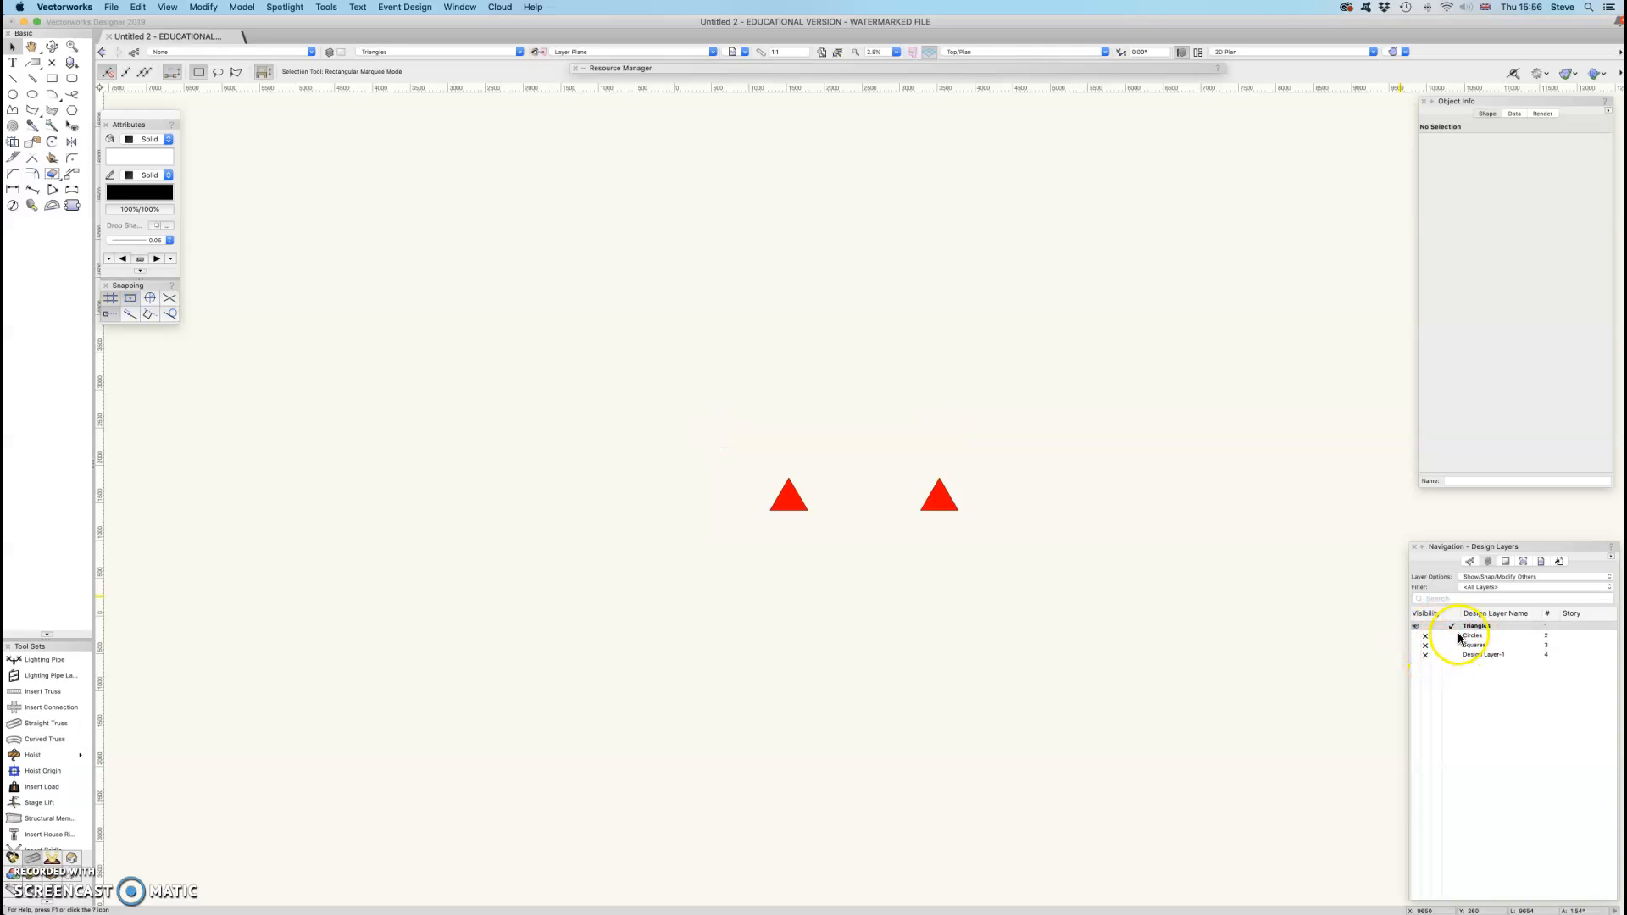
left_click(1452, 636)
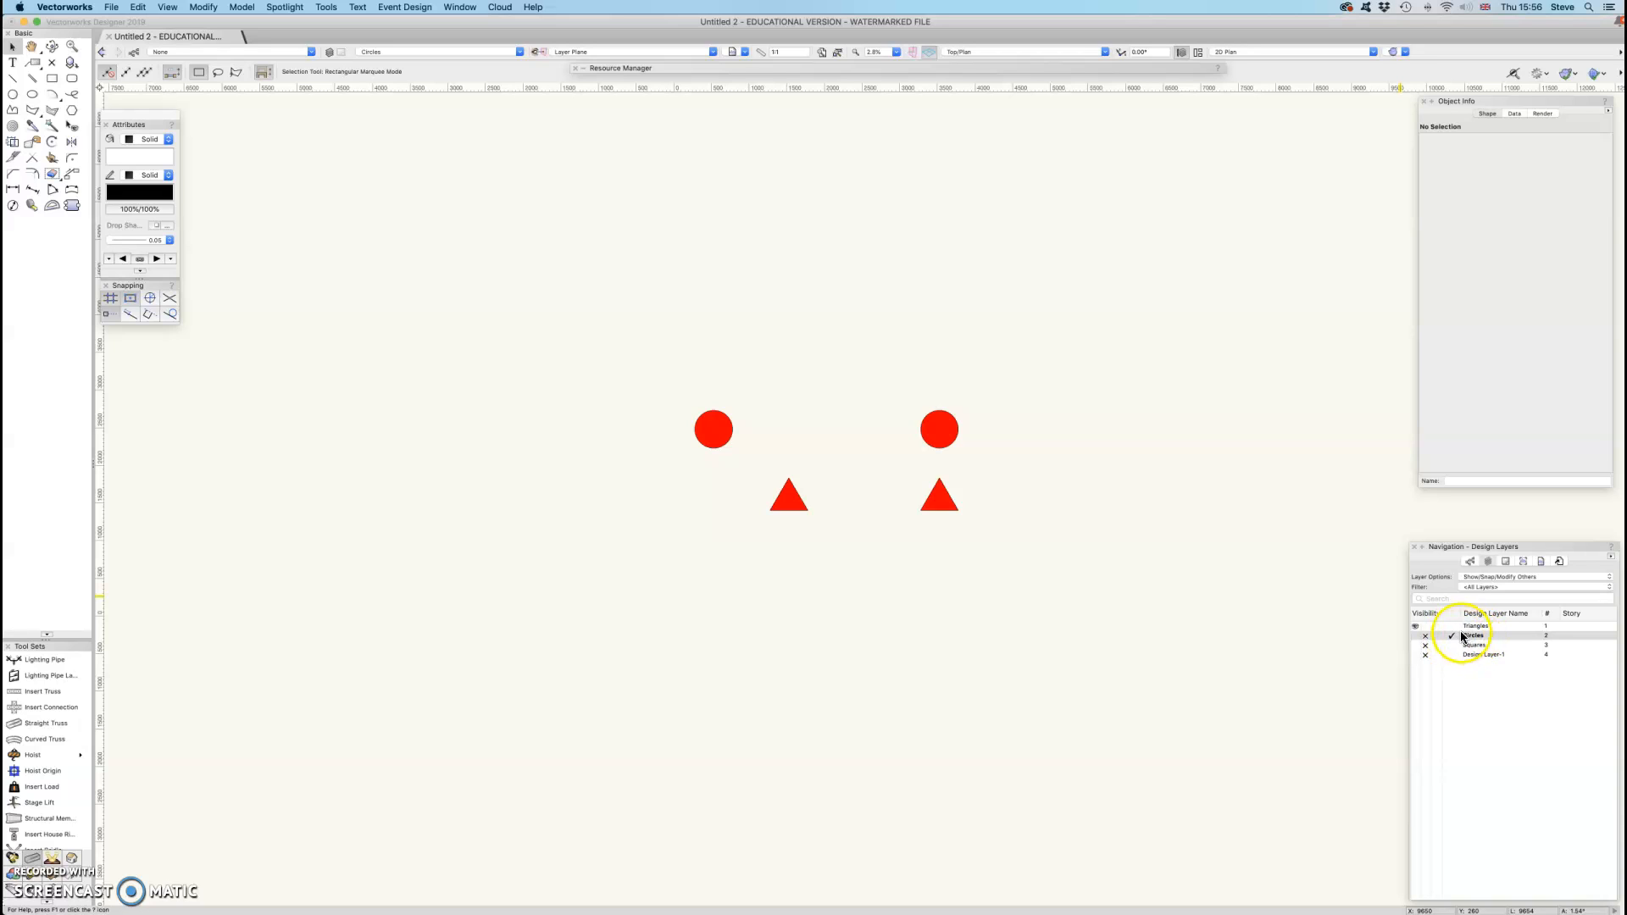
left_click(1427, 636)
left_click(1451, 655)
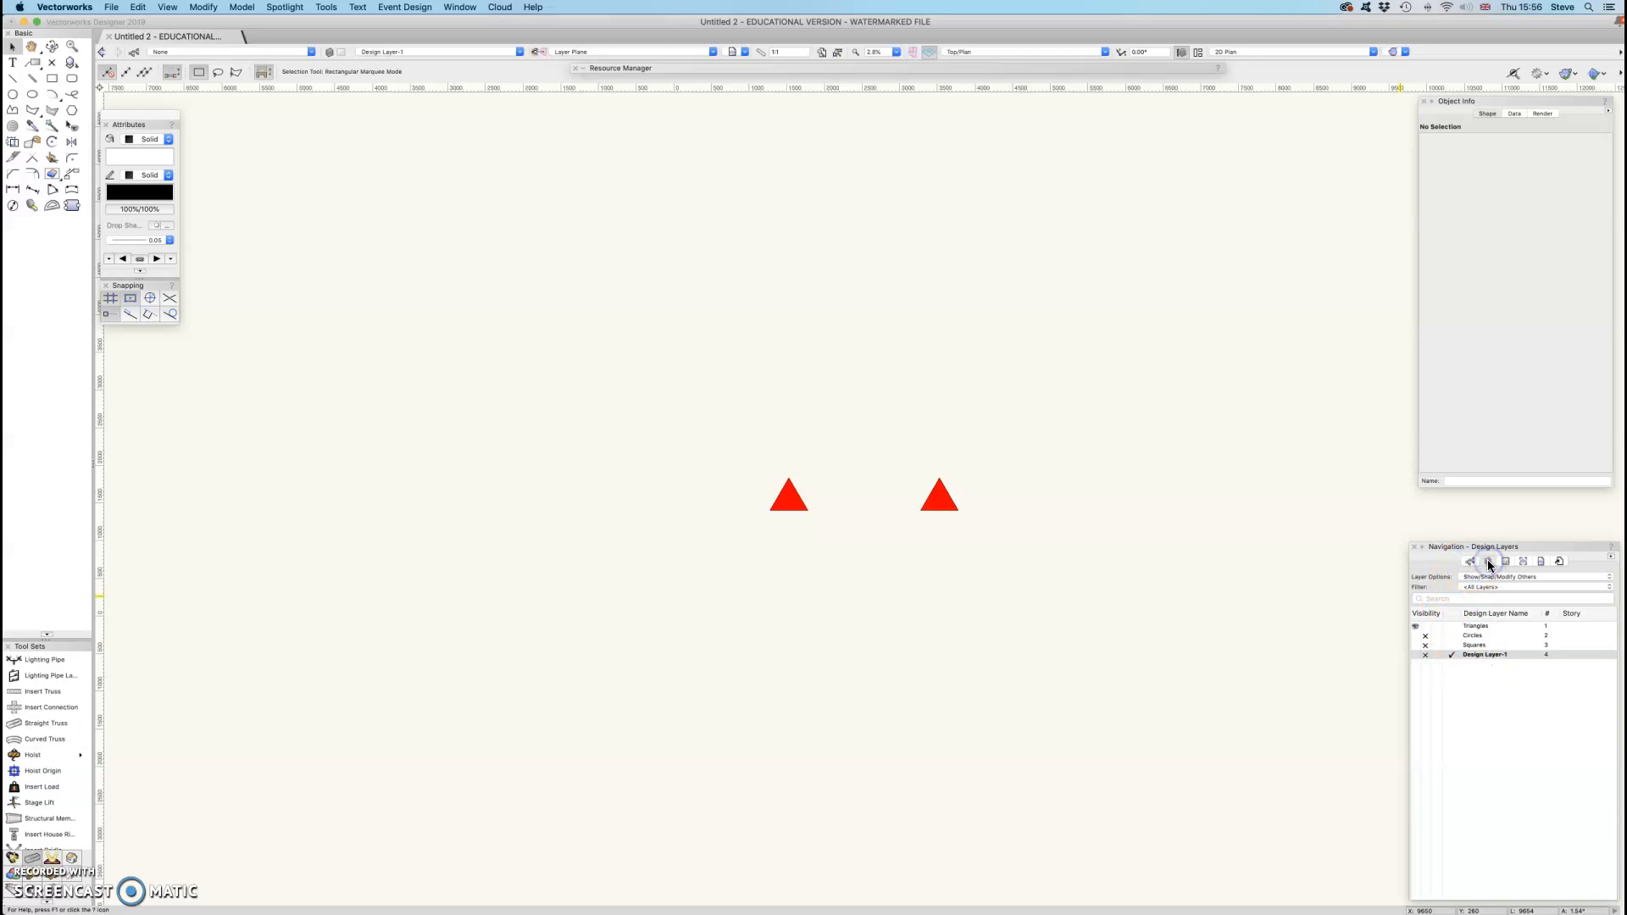
Make the Circles and Squares layers and the blue, Dimension, green and None classes visible again
left_click(1415, 635)
left_click(1416, 645)
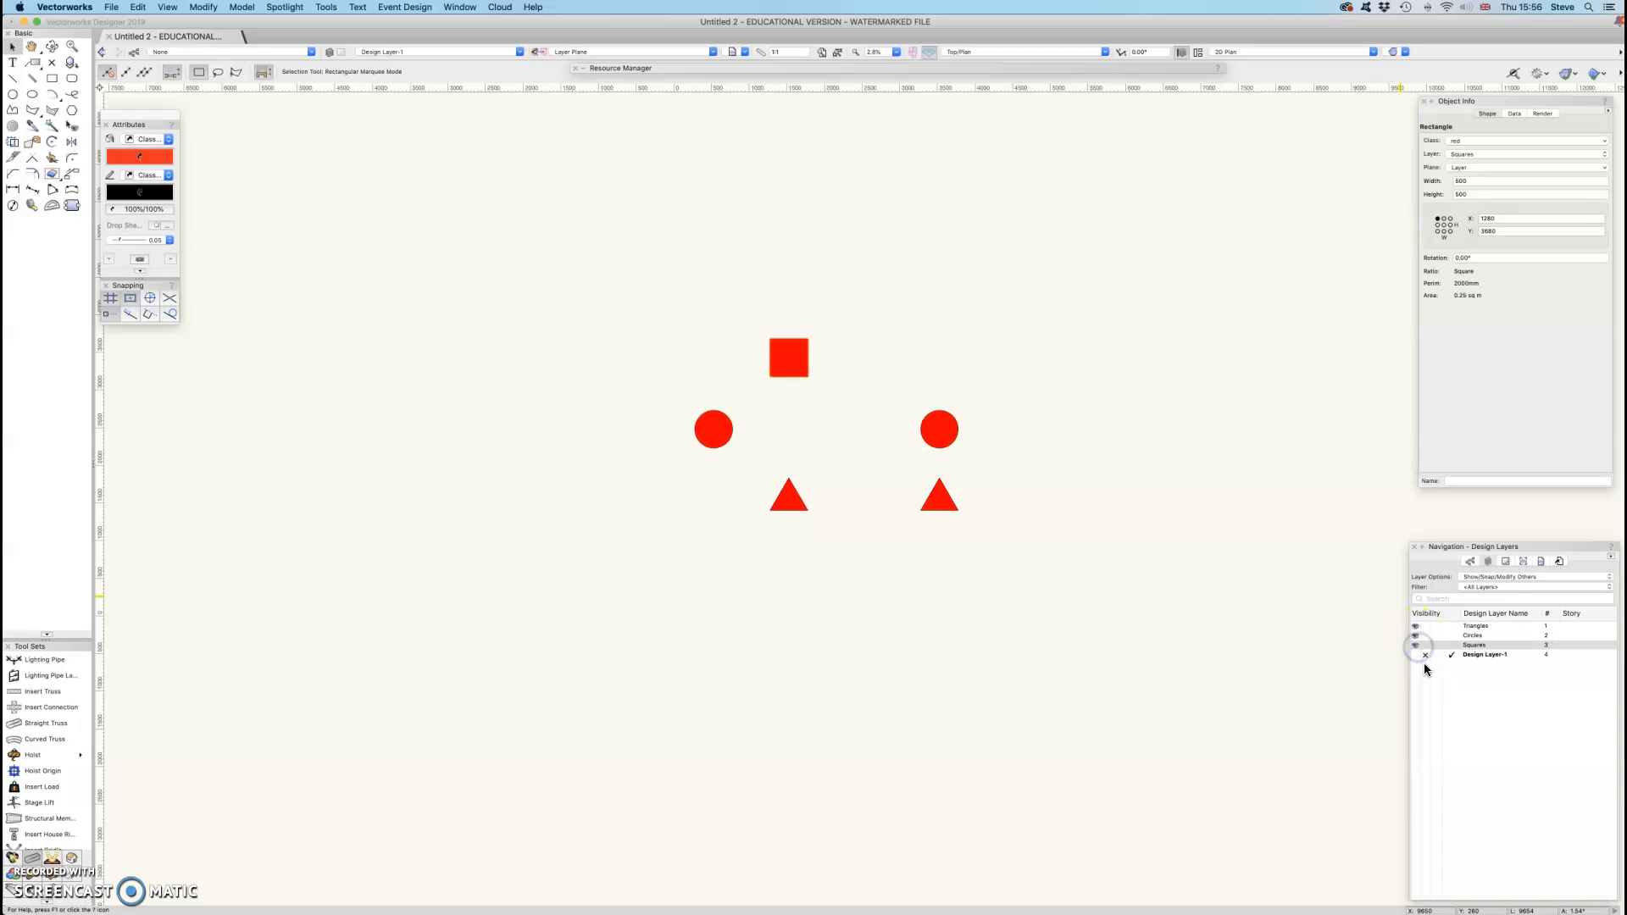
left_click(1471, 562)
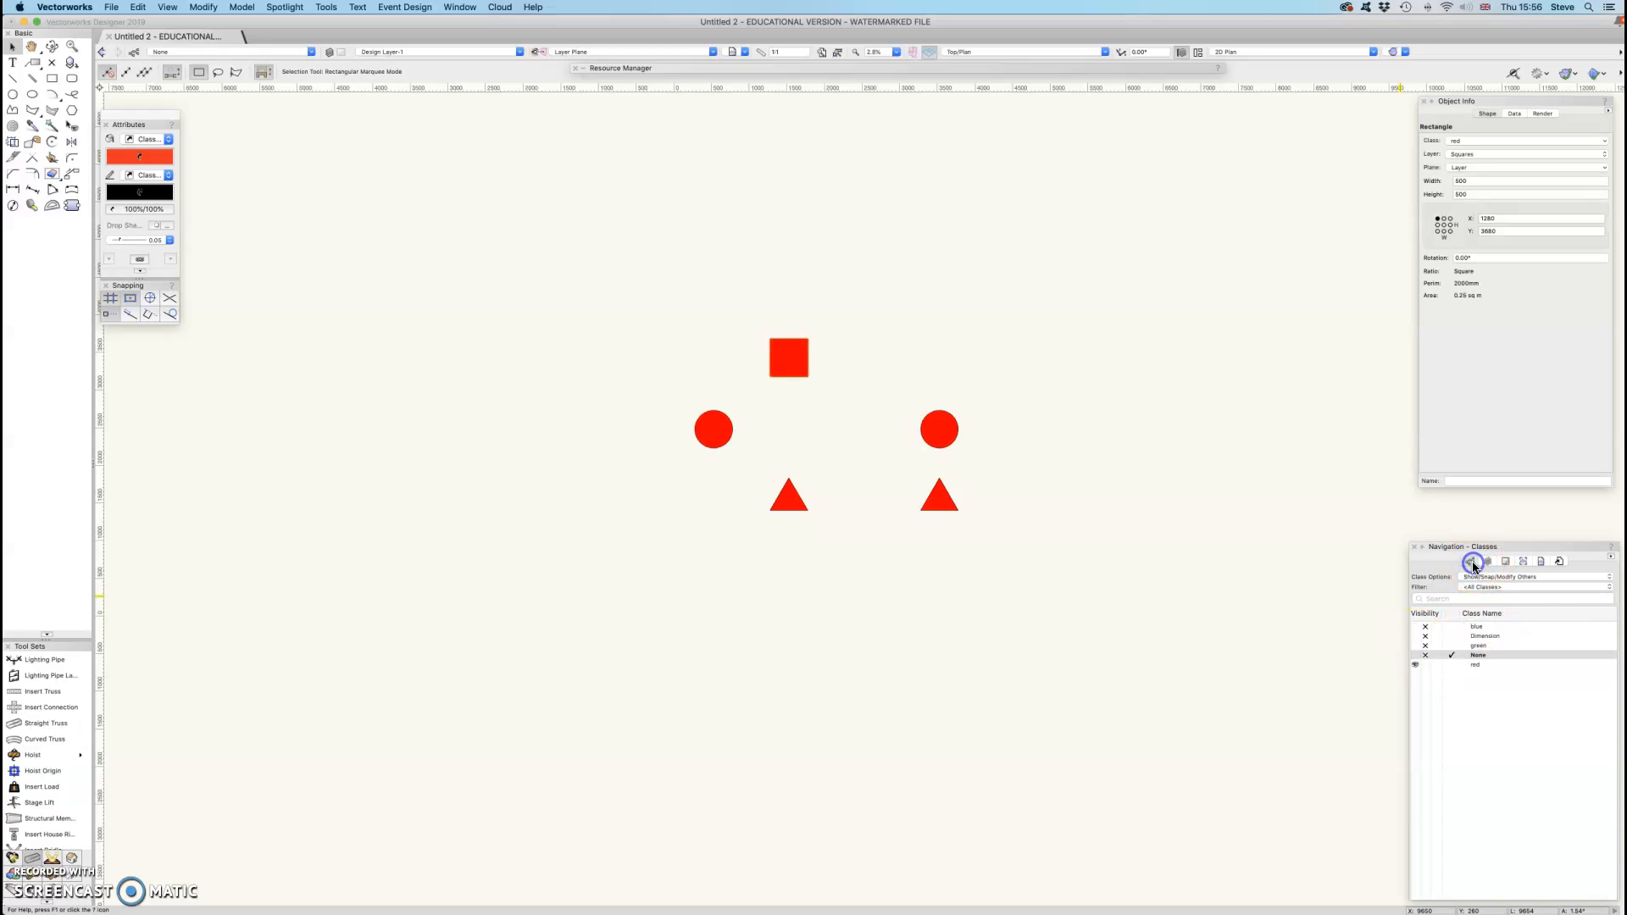
left_click(1416, 627)
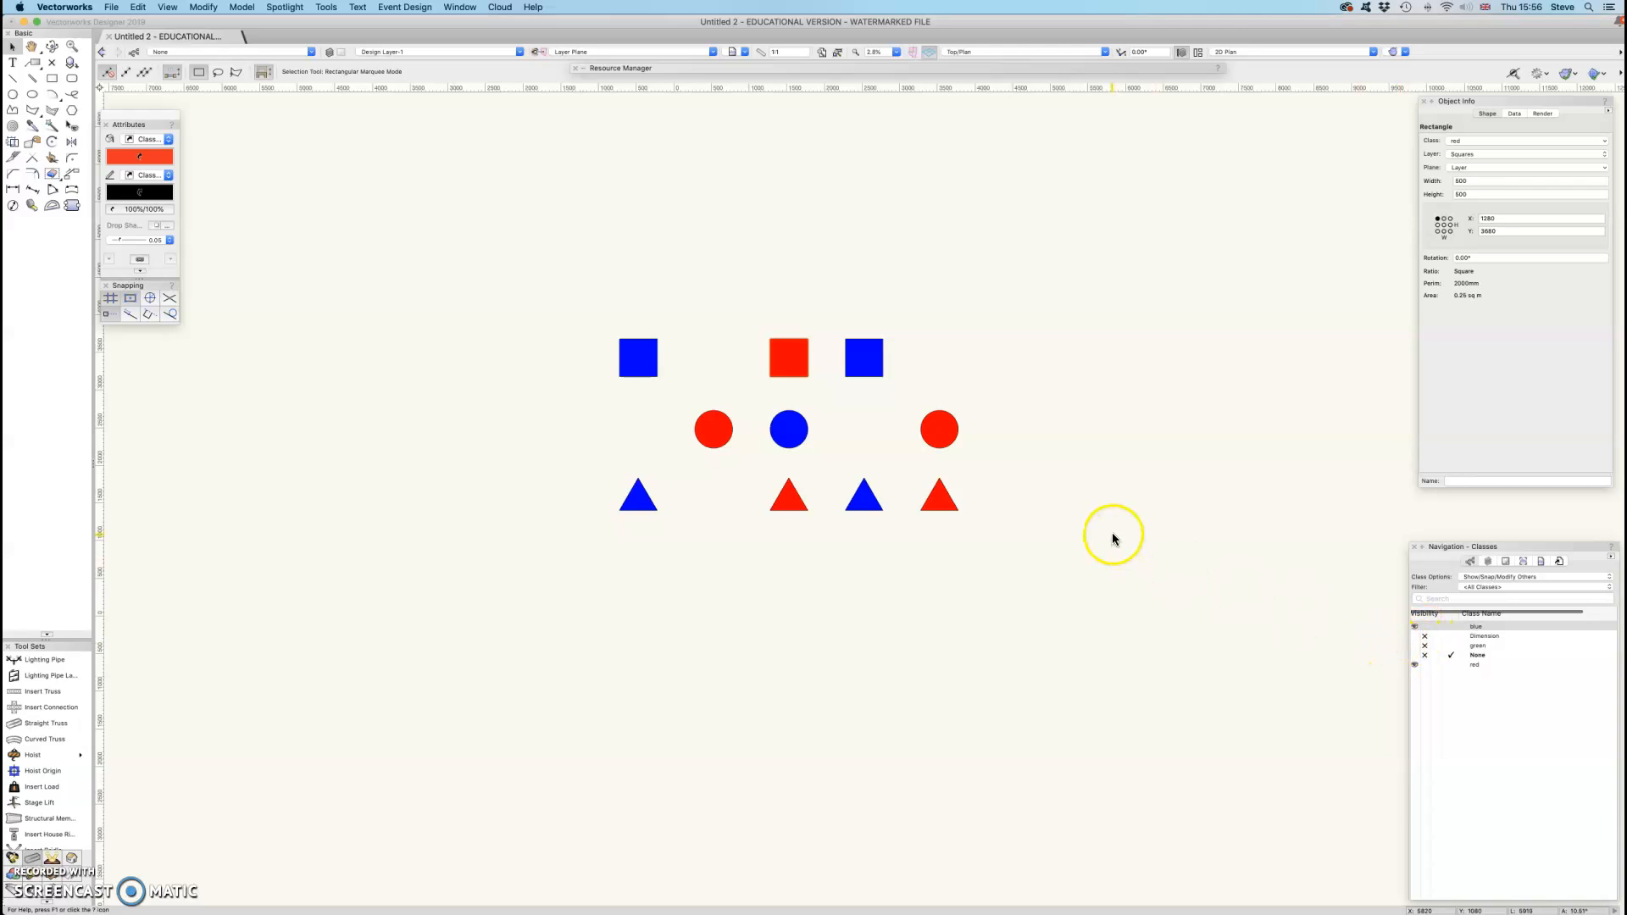
left_click(1416, 639)
left_click(1414, 646)
left_click(1415, 655)
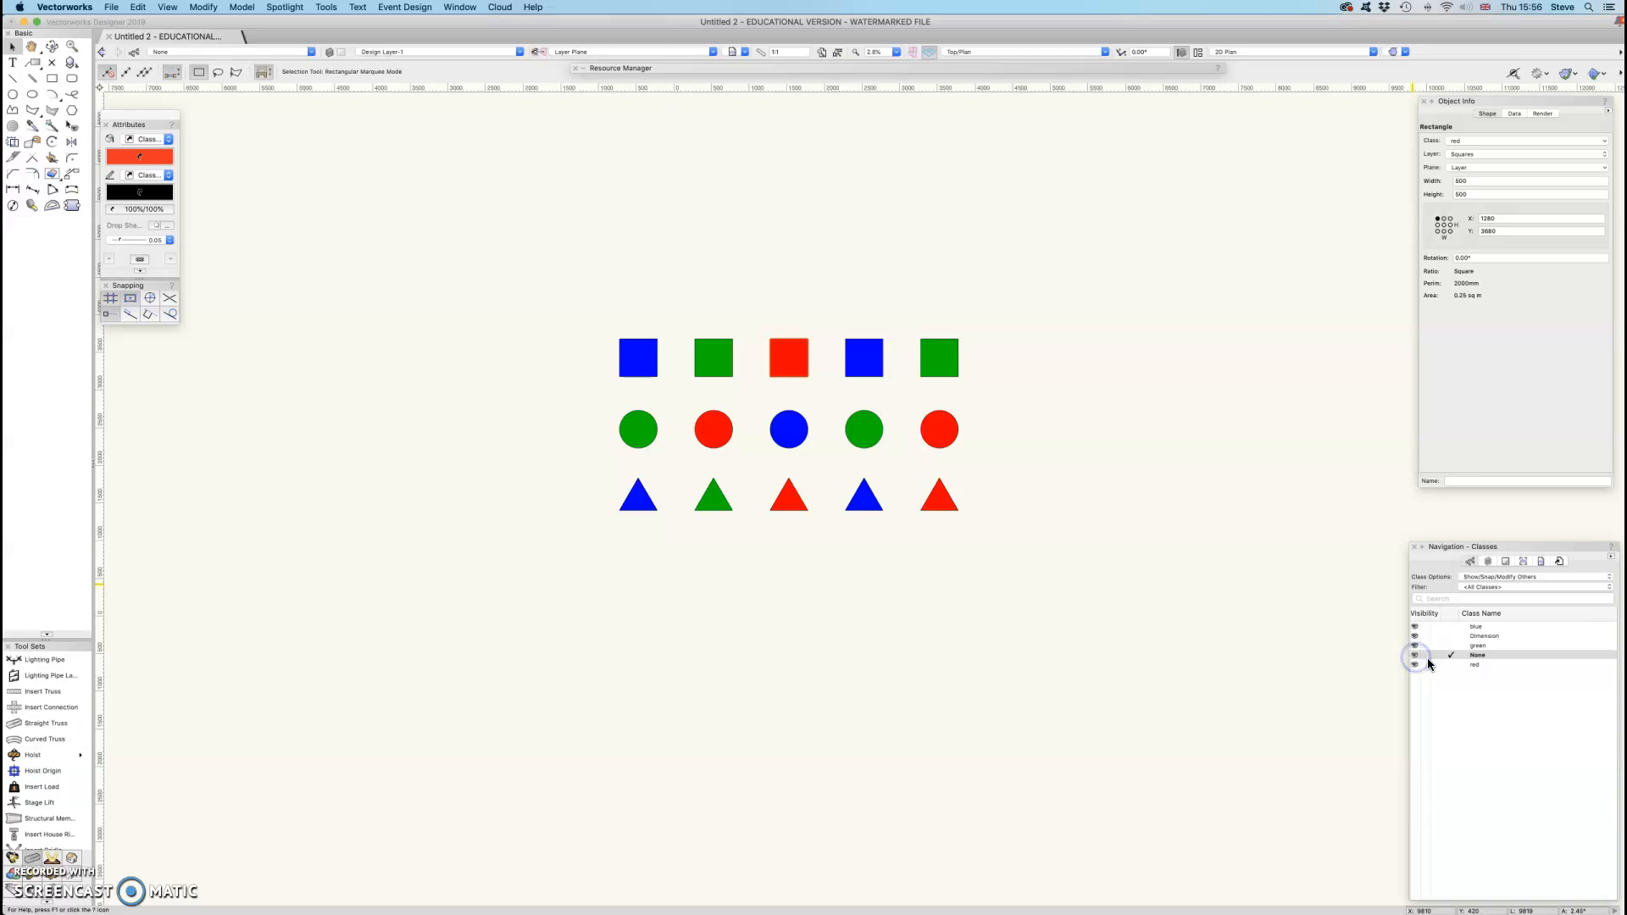
Hide the Circles and Squares layers and decline saving the document for a backup copy
left_click(1480, 578)
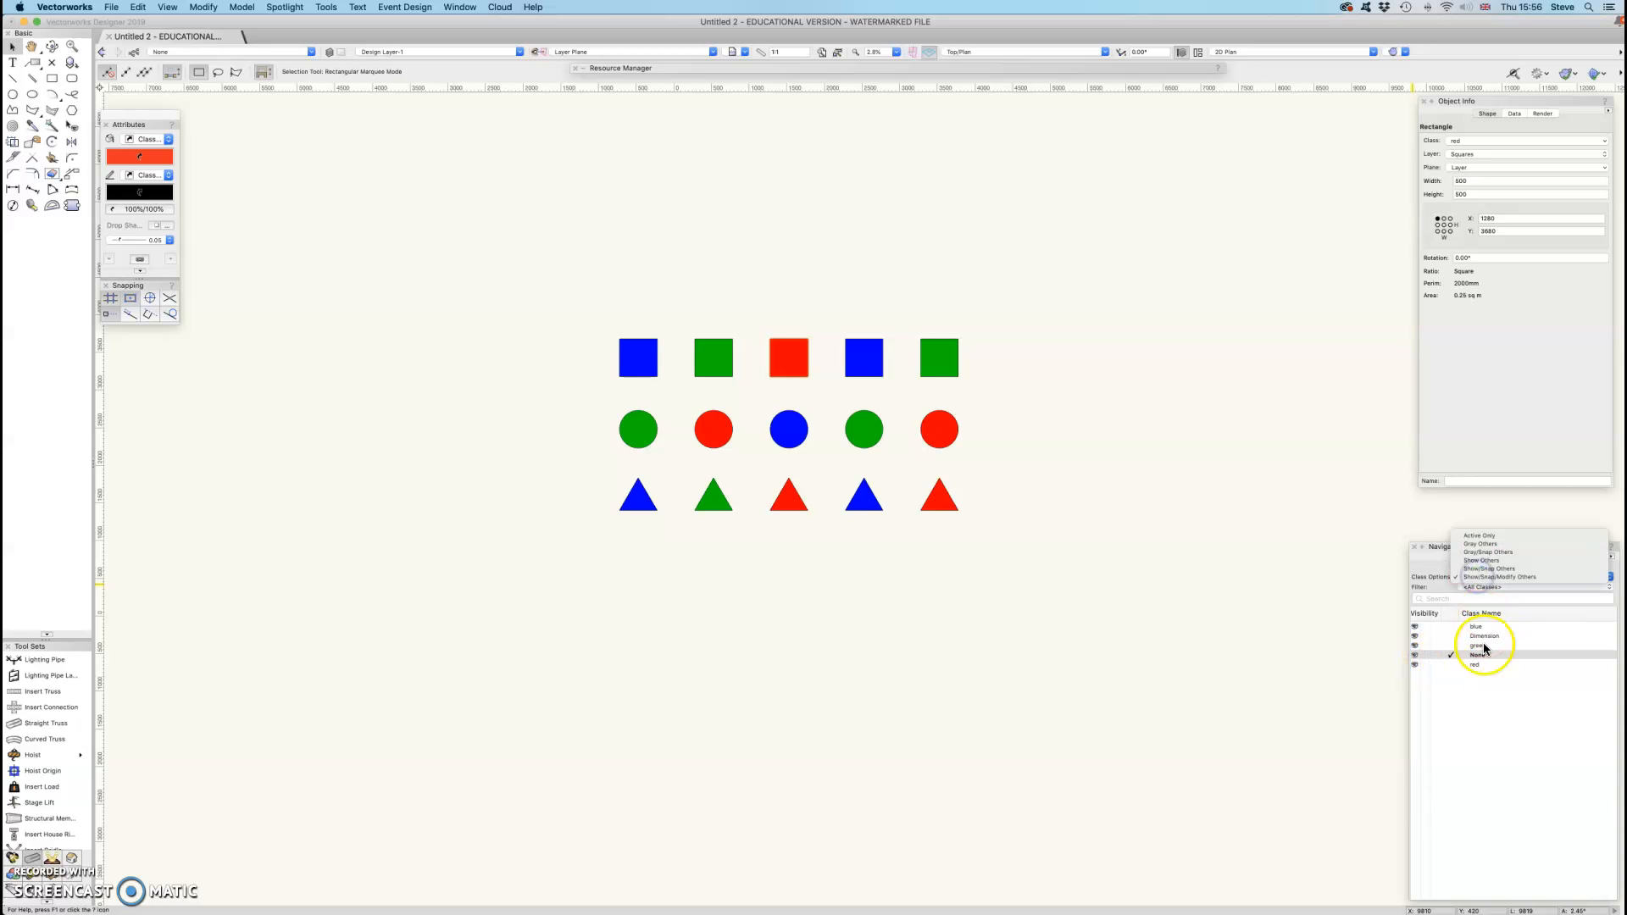
left_click(1507, 686)
left_click(1487, 562)
left_click(1425, 636)
left_click(1425, 646)
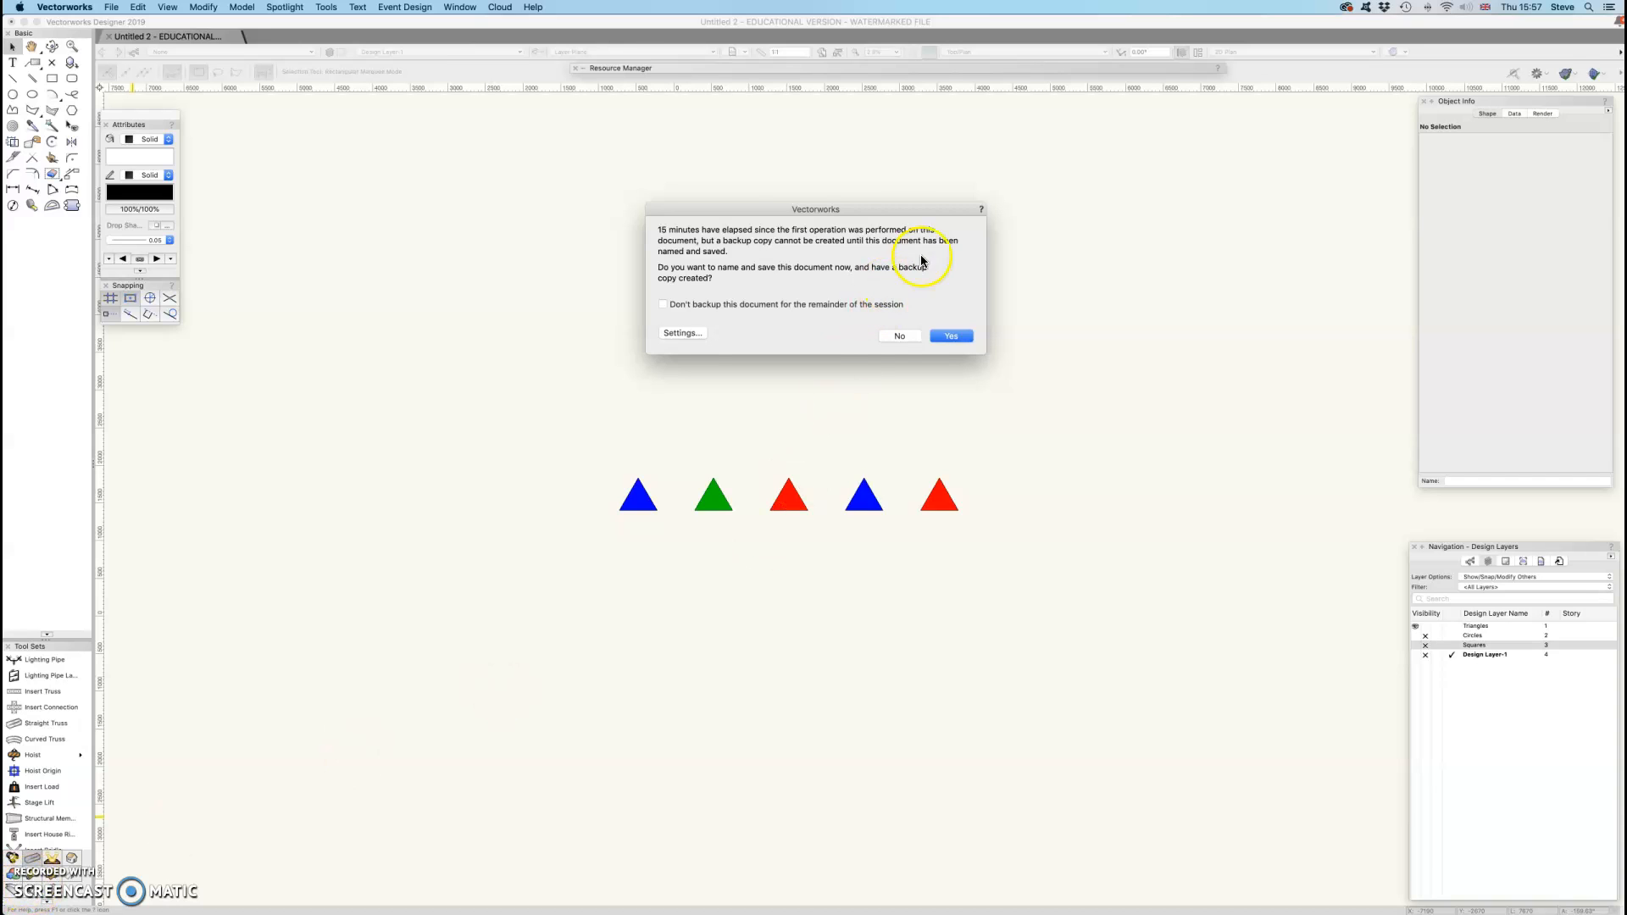
left_click(894, 337)
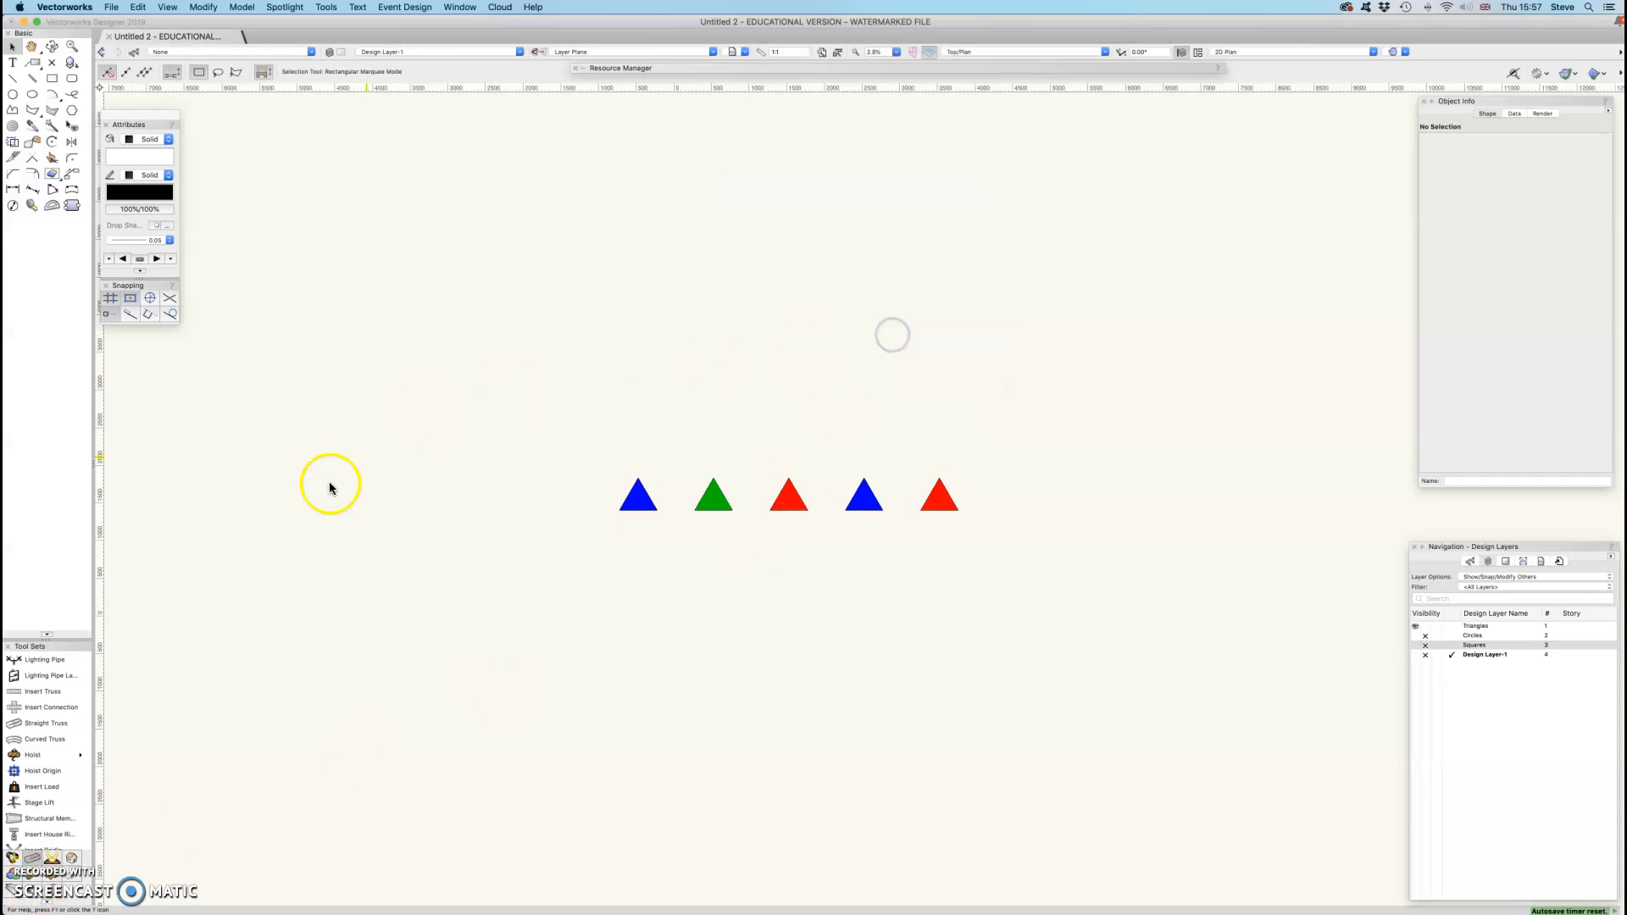